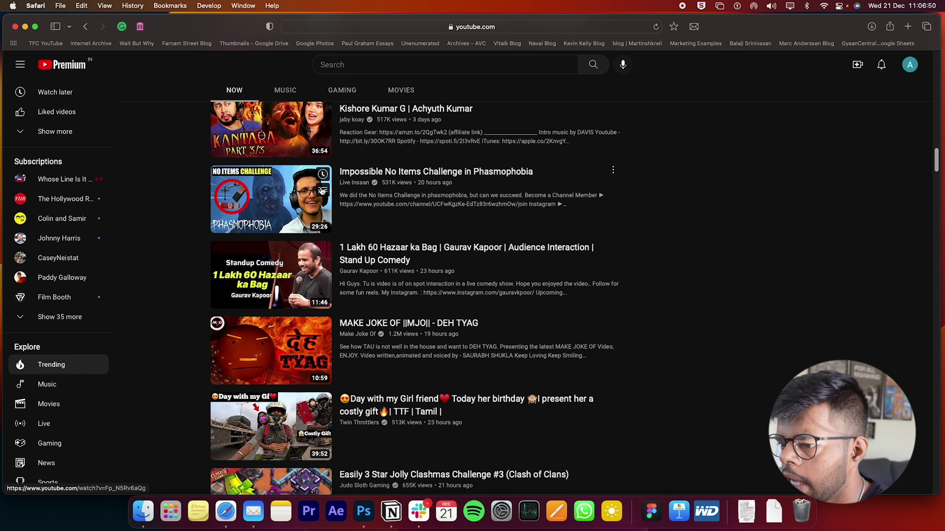
Copy the link of the video "Impossible No Items Challenge in Phasmophobia" from the YouTube trending list
{"action": "scroll", "coordinate": [322, 190], "scroll_direction": "up", "scroll_amount": 1}
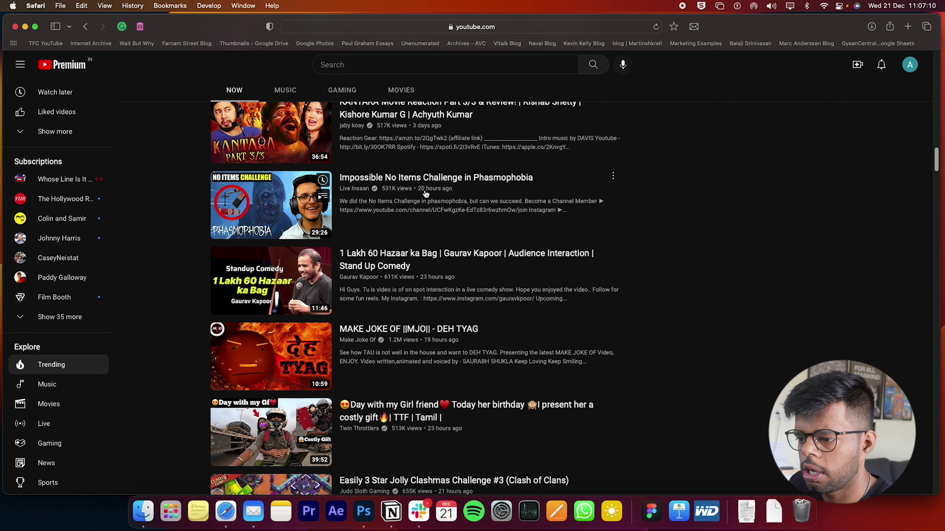
{"action": "right_click", "coordinate": [427, 180]}
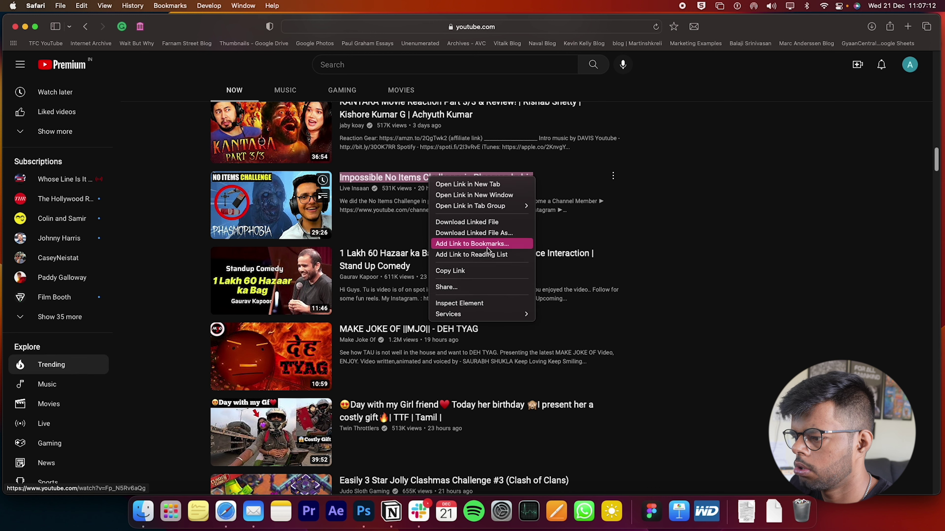
{"action": "left_click", "coordinate": [471, 271]}
Search the web for "thumbnail downloader" in a new tab and load the copied video's thumbnail on CloudsConvert
{"action": "left_click", "coordinate": [907, 26]}
{"action": "type", "text": "thumbnail downloader"}
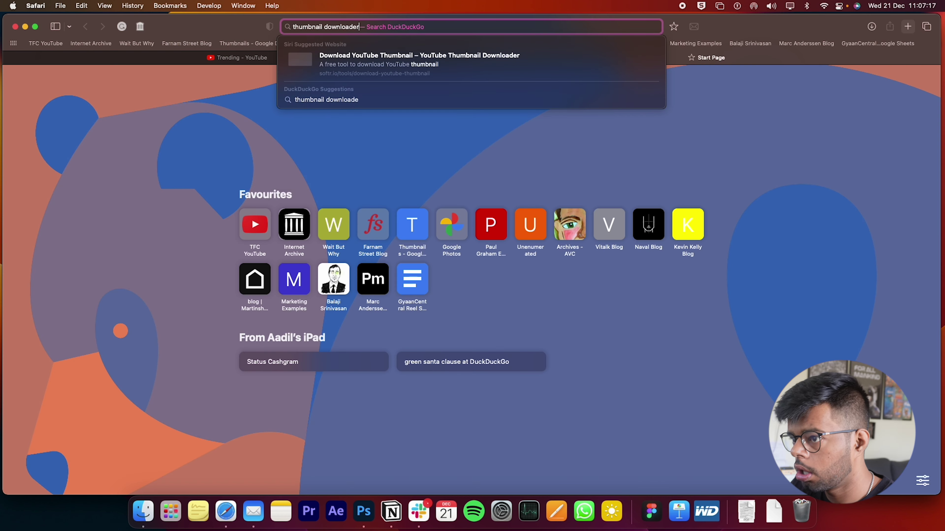
{"action": "key", "text": "Return"}
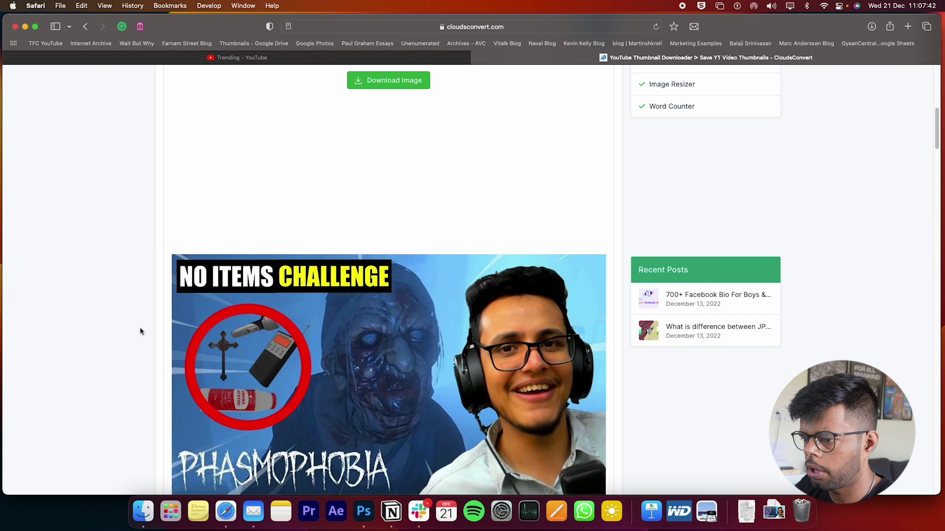
{"action": "scroll", "coordinate": [140, 328], "scroll_direction": "down", "scroll_amount": 3}
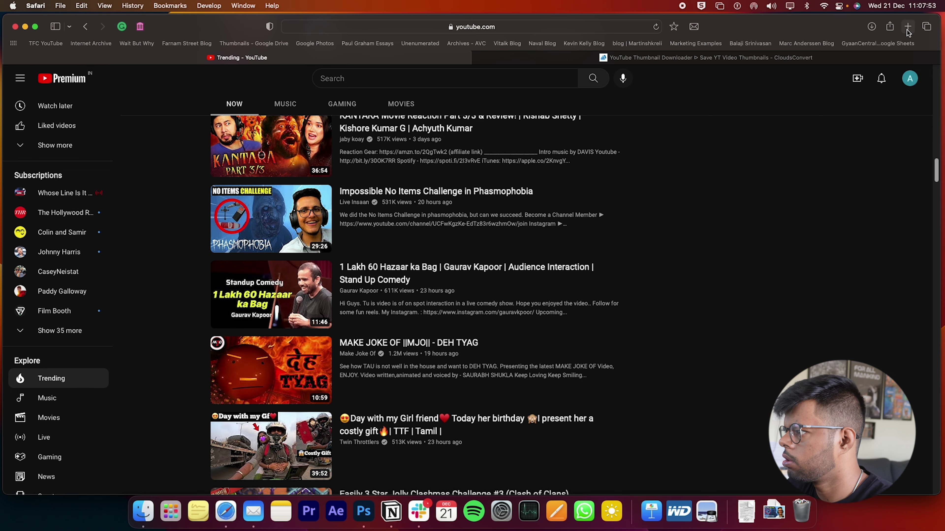
Search the web for "phasmophobia" in a new tab
{"action": "left_click", "coordinate": [907, 29]}
{"action": "type", "text": "phasmo"}
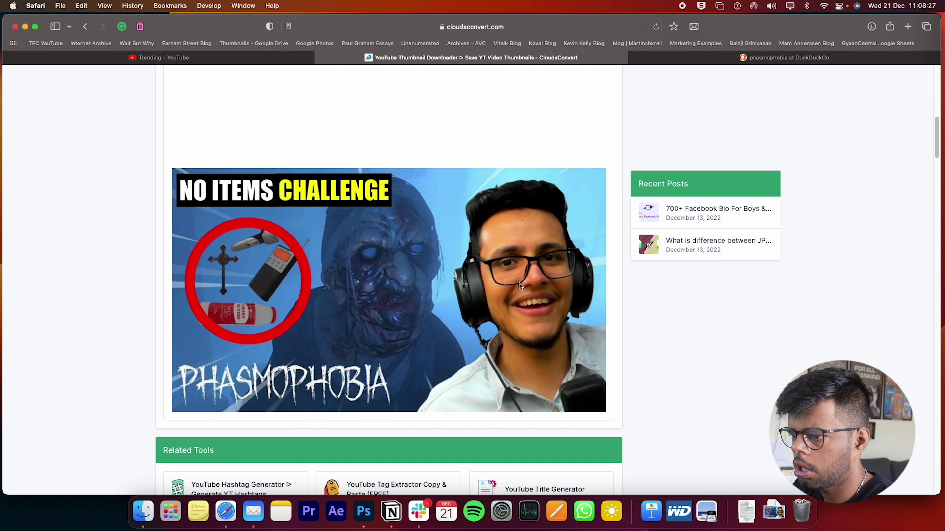
Download the HD (1280×720) version of the video thumbnail from CloudsConvert
{"action": "scroll", "coordinate": [519, 283], "scroll_direction": "up", "scroll_amount": 5}
{"action": "left_click", "coordinate": [395, 197]}
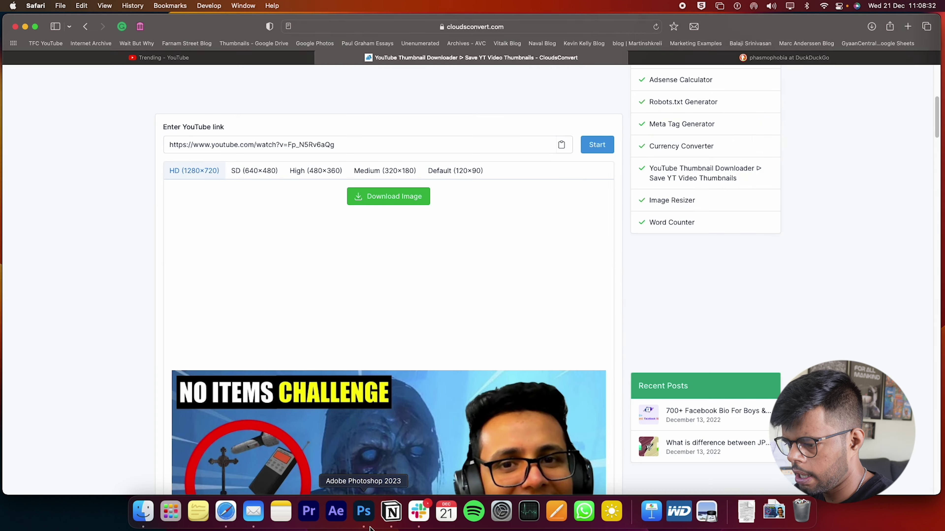
Switch to Photoshop and create a new document from the Youtube Thumbnail preset, 1280 x 720 px at 72 ppi
{"action": "left_click", "coordinate": [363, 511]}
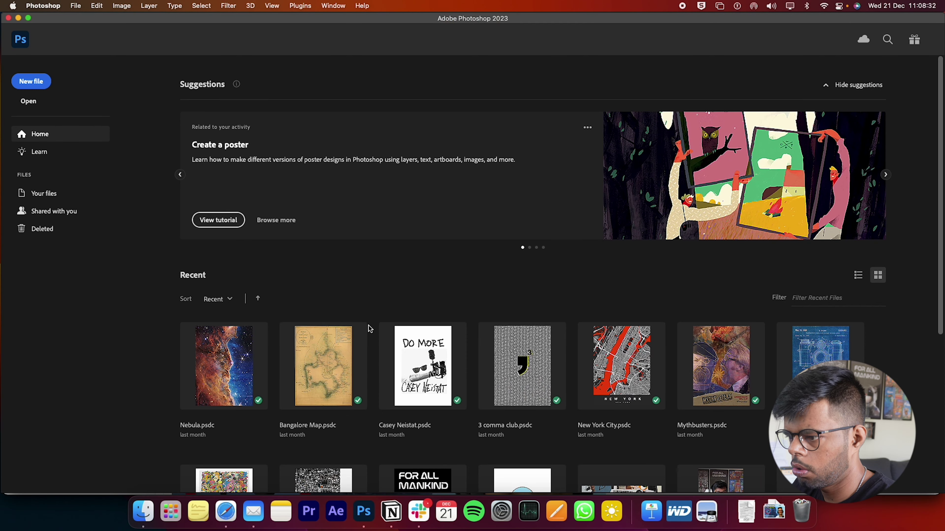
{"action": "left_click", "coordinate": [28, 87]}
{"action": "left_click", "coordinate": [353, 172]}
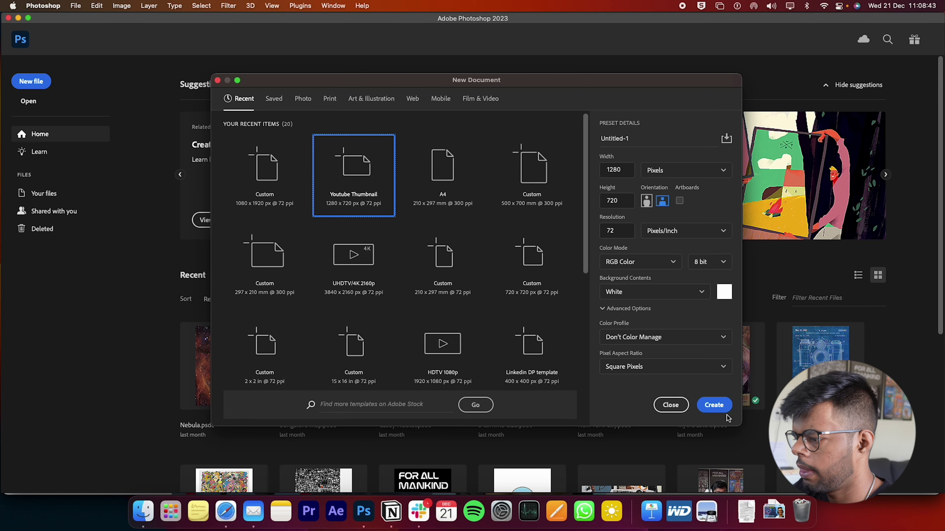
{"action": "left_click", "coordinate": [722, 407]}
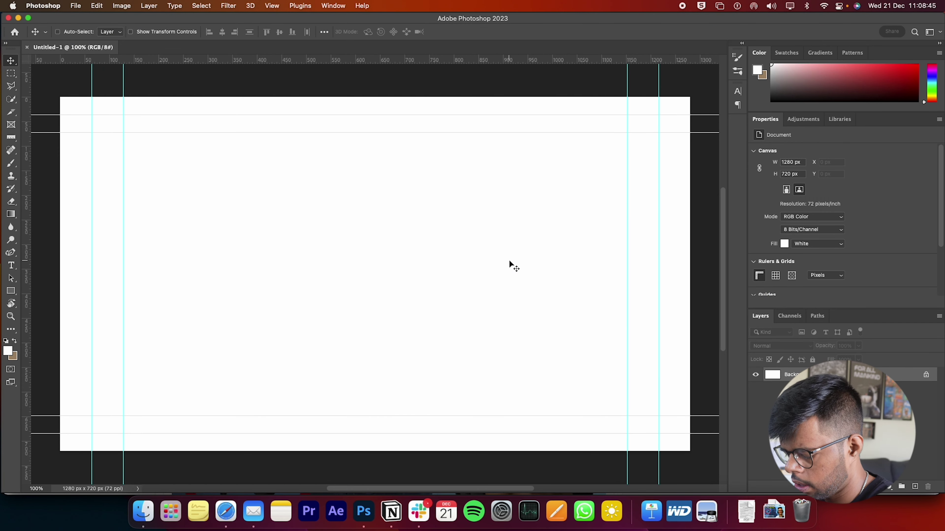
{"action": "left_click", "coordinate": [97, 5]}
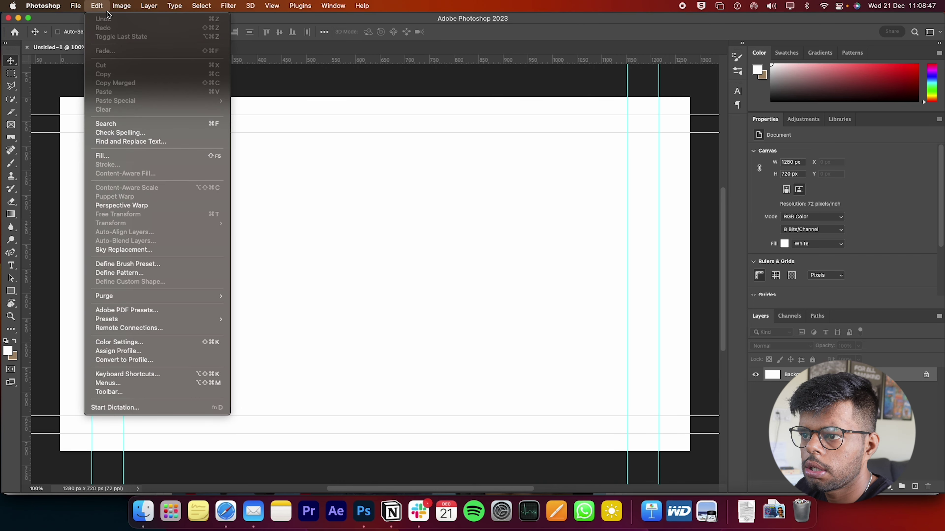
{"action": "key", "text": "Escape"}
{"action": "scroll", "coordinate": [251, 72], "scroll_direction": "up", "scroll_amount": 10}
{"action": "left_click", "coordinate": [363, 5]}
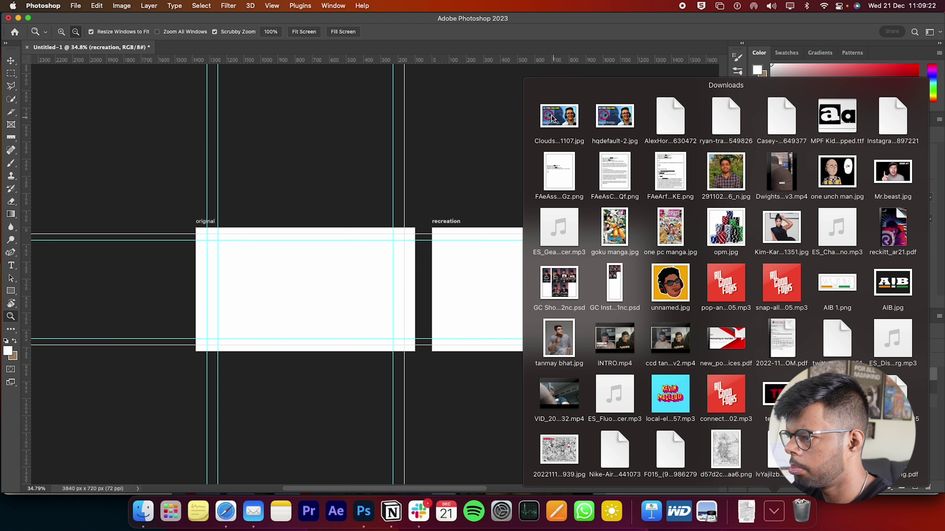
Place the downloaded CloudsConvert_maxresdefault-1671601107.jpg so that it fills the "original" artboard
{"action": "left_click_drag", "start_coordinate": [552, 119], "coordinate": [270, 283]}
{"action": "left_click_drag", "start_coordinate": [554, 294], "coordinate": [318, 298]}
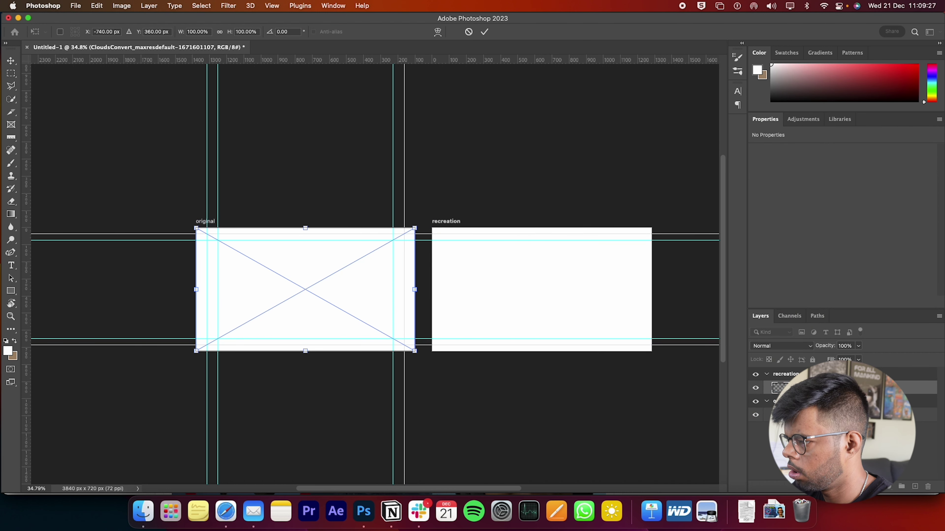
{"action": "key", "text": "Return"}
Add the line "2. GAME CHARACTER" below "1. LIVE INSAAN" in the recreation artboard's text and select all of the text
{"action": "key", "text": "z"}
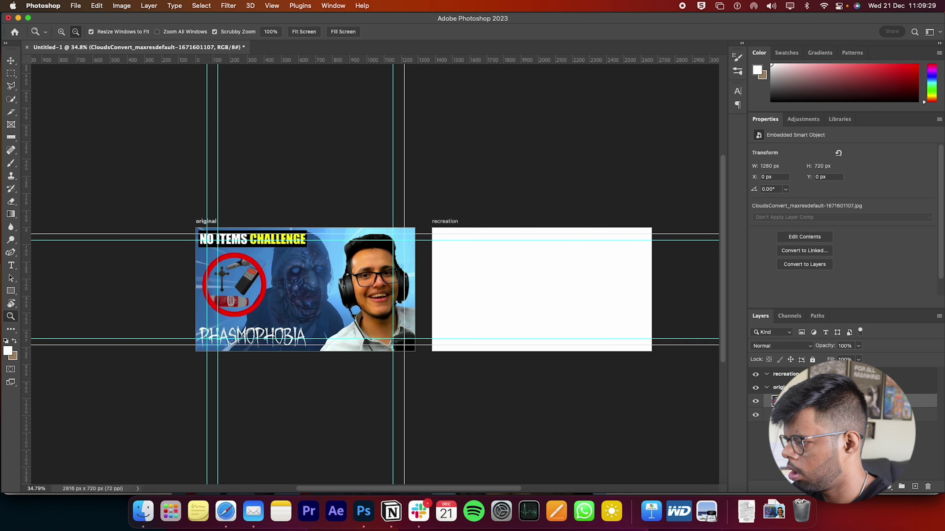
{"action": "left_click_drag", "start_coordinate": [326, 303], "coordinate": [358, 301]}
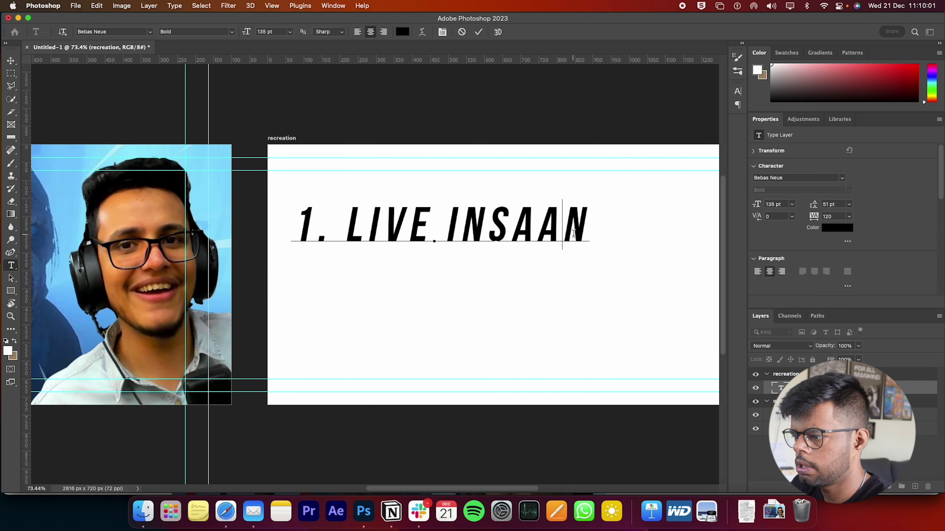
{"action": "left_click", "coordinate": [589, 231]}
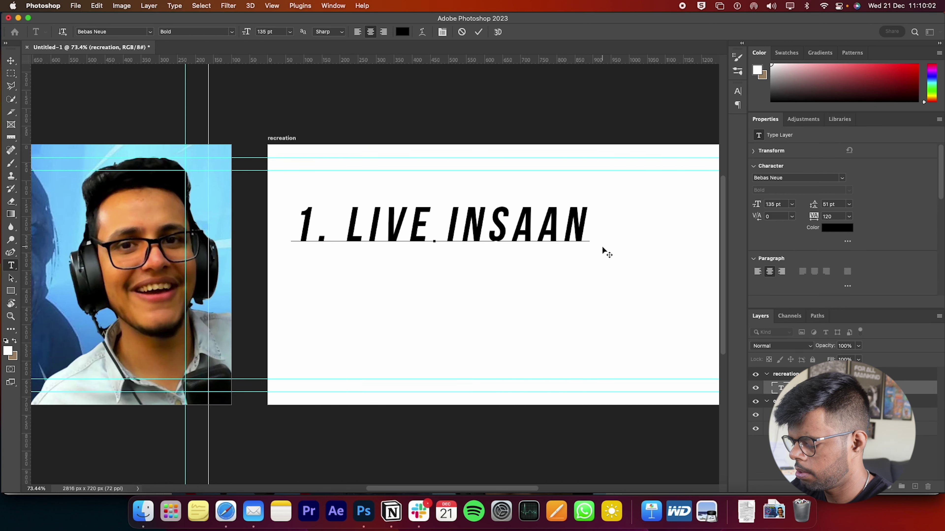
{"action": "key", "text": "Return"}
{"action": "type", "text": "2. GAME CHARAC"}
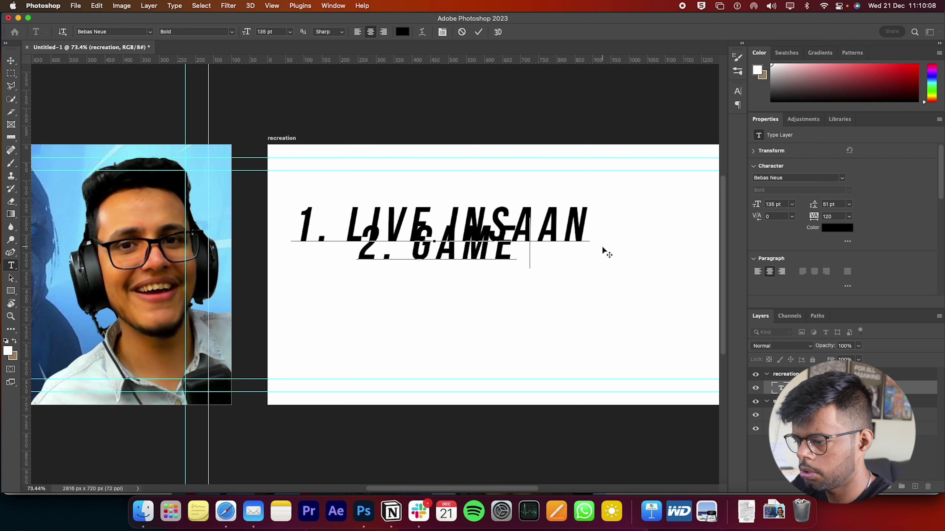
{"action": "type", "text": "TER"}
{"action": "key", "text": "ctrl+a"}
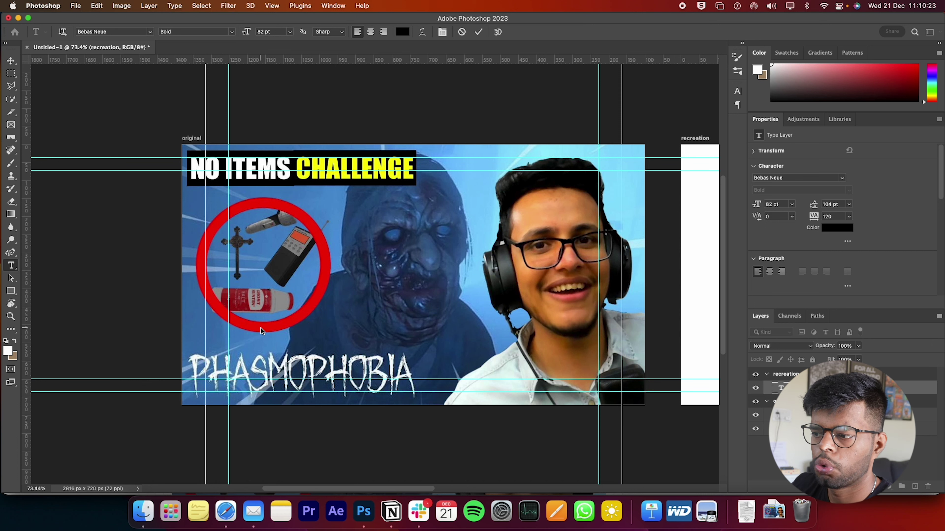
Add a third line reading "3. GAME ELEMENTS" to the numbered list of thumbnail parts
{"action": "scroll", "coordinate": [261, 330], "scroll_direction": "right", "scroll_amount": 10}
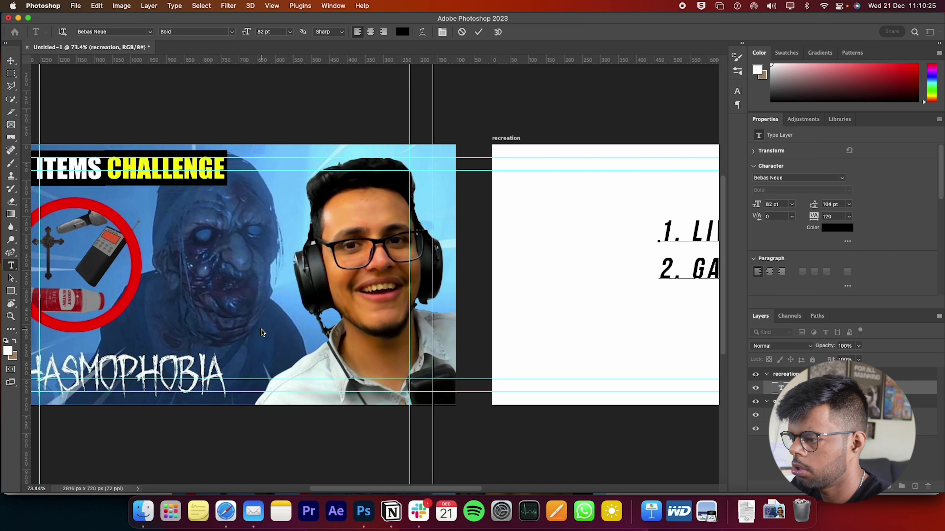
{"action": "type", "text": "3."}
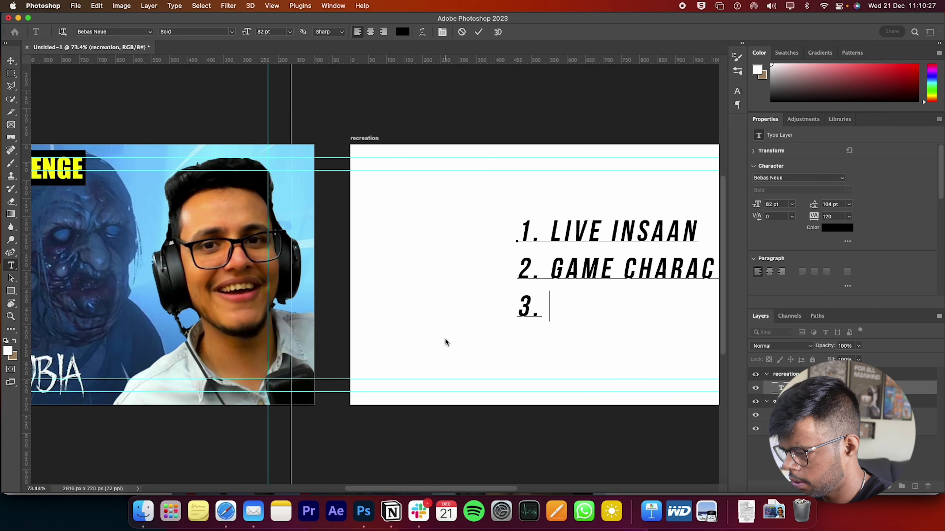
{"action": "scroll", "coordinate": [445, 337], "scroll_direction": "left", "scroll_amount": 5}
{"action": "type", "text": "GAME ELEMENTS"}
{"action": "scroll", "coordinate": [393, 321], "scroll_direction": "right", "scroll_amount": 5}
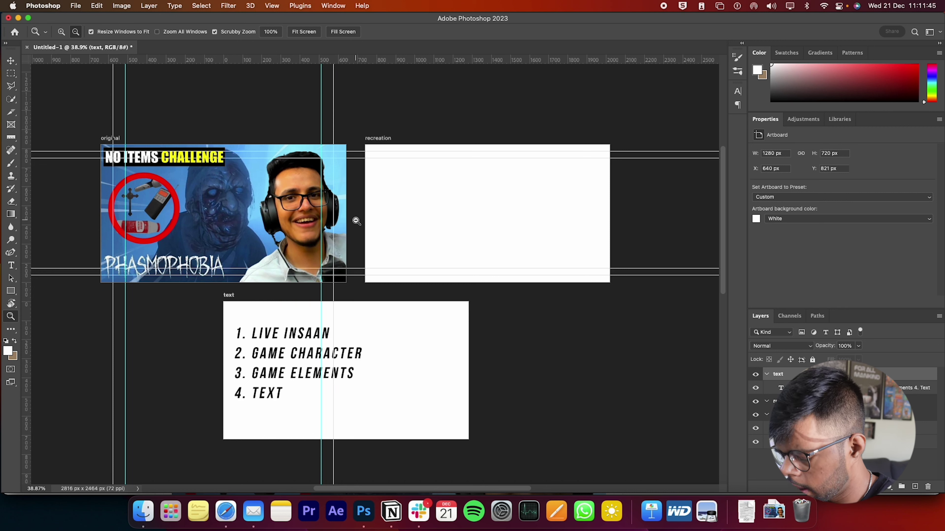
Set up the Brush tool with the Hard Round preset and a red foreground color
{"action": "key", "text": "v"}
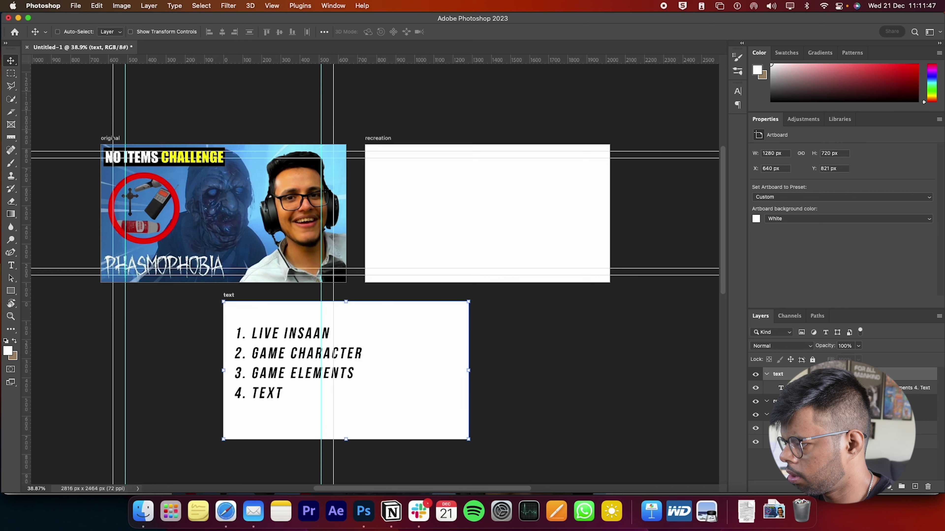
{"action": "key", "text": "b"}
{"action": "left_click", "coordinate": [72, 32]}
{"action": "left_click", "coordinate": [74, 186]}
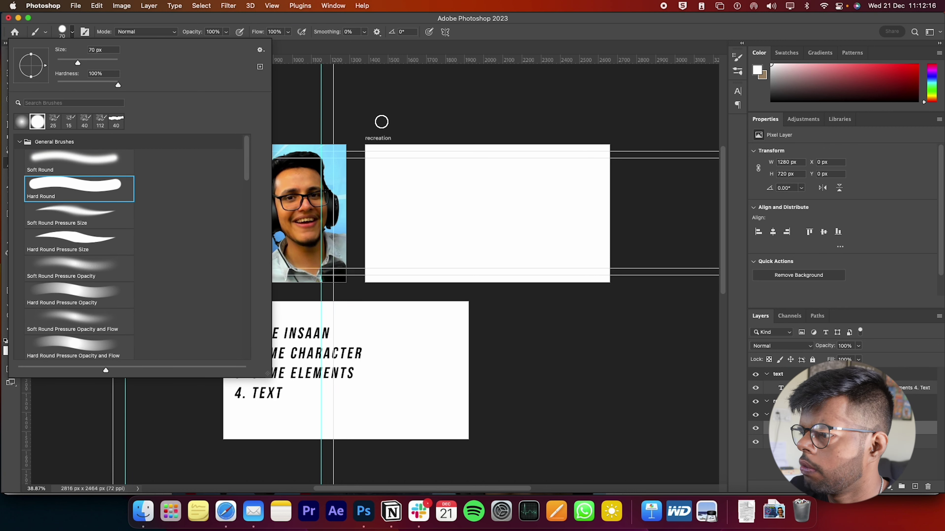
{"action": "left_click", "coordinate": [813, 77]}
{"action": "left_click", "coordinate": [884, 68]}
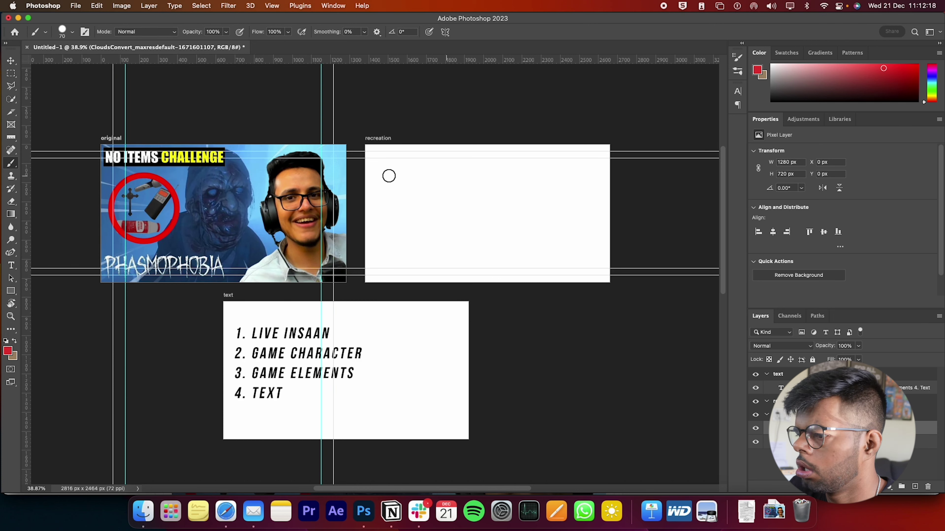
Circle the smiling man's head on the original thumbnail with a red 9 px brush and mark it with the number 1
{"action": "key", "text": "z"}
{"action": "left_click_drag", "start_coordinate": [288, 190], "coordinate": [333, 198]}
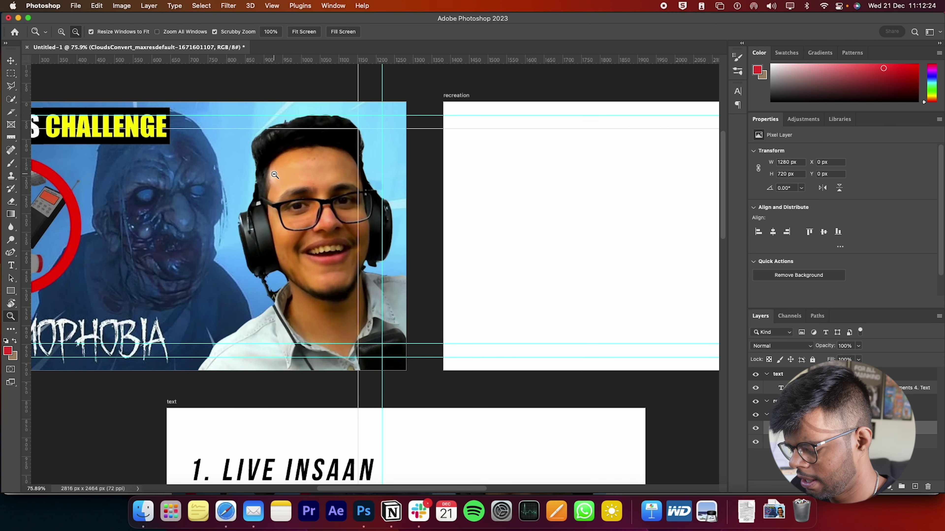
{"action": "key", "text": "b"}
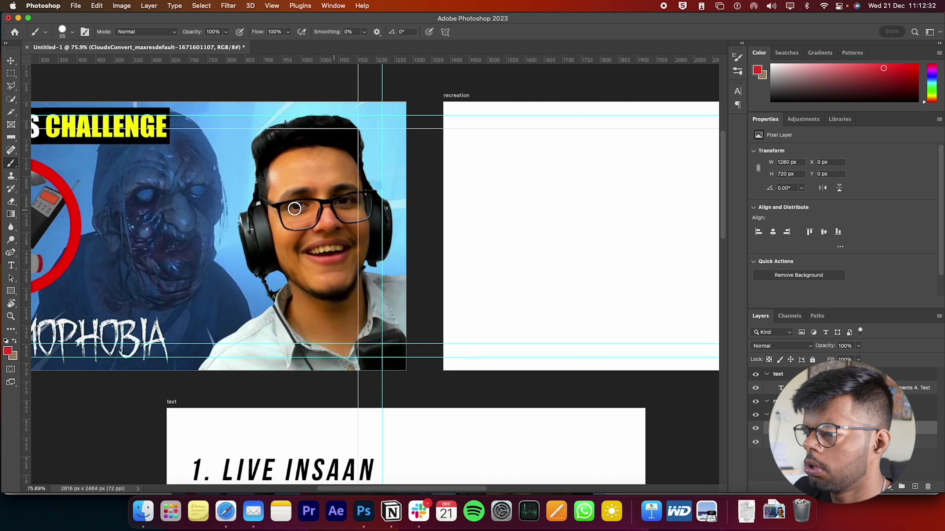
{"action": "mouse_move", "coordinate": [295, 209]}
{"action": "left_mouse_down"}
{"action": "mouse_move", "coordinate": [301, 182]}
{"action": "mouse_move", "coordinate": [305, 199]}
{"action": "left_mouse_up"}
{"action": "key", "text": "super+z"}
{"action": "key", "text": "bracketleft"}
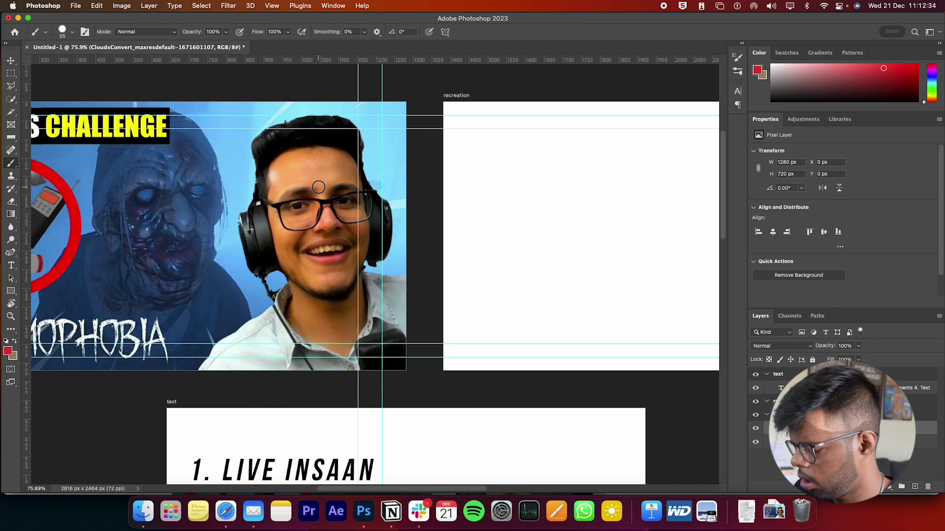
{"action": "mouse_move", "coordinate": [255, 139]}
{"action": "left_mouse_down"}
{"action": "mouse_move", "coordinate": [227, 212]}
{"action": "mouse_move", "coordinate": [288, 285]}
{"action": "mouse_move", "coordinate": [402, 256]}
{"action": "mouse_move", "coordinate": [406, 180]}
{"action": "mouse_move", "coordinate": [384, 117]}
{"action": "mouse_move", "coordinate": [323, 94]}
{"action": "mouse_move", "coordinate": [240, 138]}
{"action": "mouse_move", "coordinate": [233, 157]}
{"action": "left_mouse_up"}
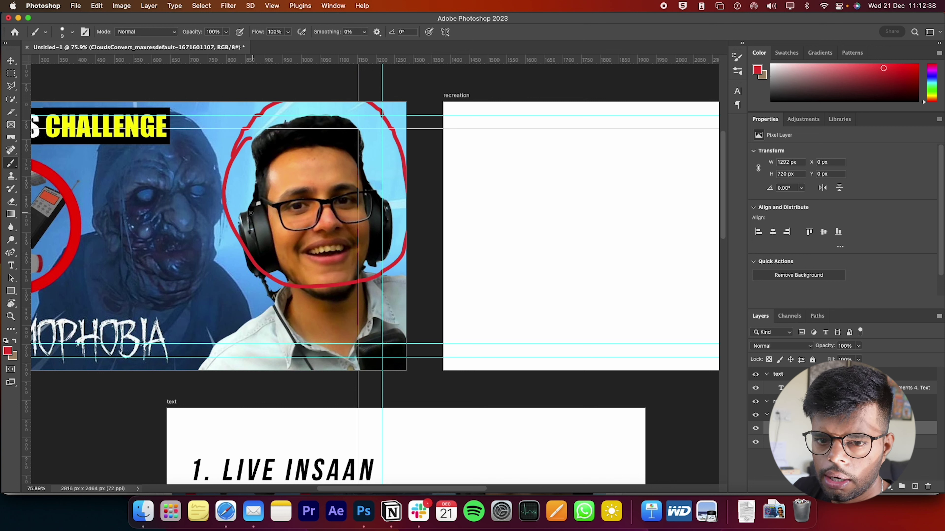
{"action": "left_click_drag", "start_coordinate": [371, 128], "coordinate": [373, 149]}
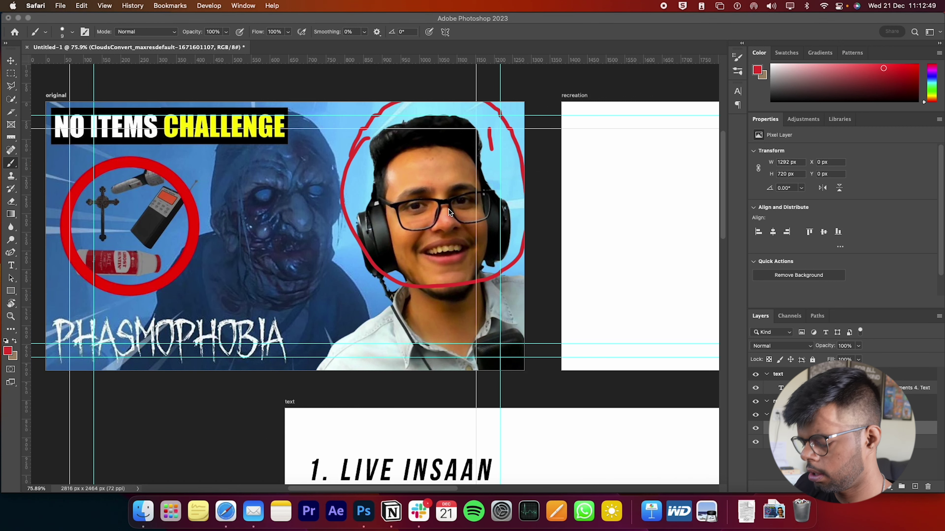
Outline the ghost character and the PHASMOPHOBIA text area in red, and mark the region with the number 2
{"action": "left_click", "coordinate": [400, 237]}
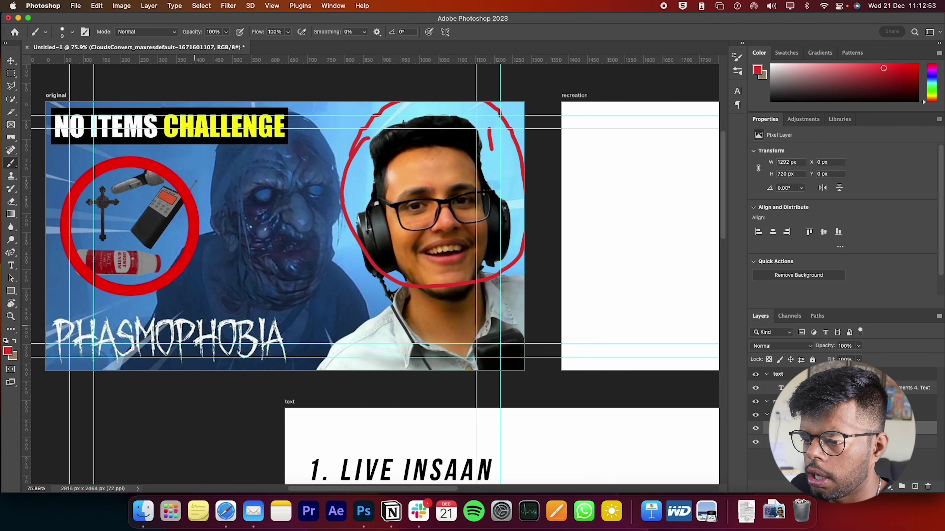
{"action": "mouse_move", "coordinate": [223, 149]}
{"action": "left_mouse_down"}
{"action": "mouse_move", "coordinate": [214, 232]}
{"action": "mouse_move", "coordinate": [194, 281]}
{"action": "mouse_move", "coordinate": [125, 304]}
{"action": "mouse_move", "coordinate": [57, 308]}
{"action": "mouse_move", "coordinate": [43, 337]}
{"action": "left_mouse_up"}
{"action": "mouse_move", "coordinate": [196, 385]}
{"action": "left_mouse_down"}
{"action": "mouse_move", "coordinate": [320, 351]}
{"action": "mouse_move", "coordinate": [353, 258]}
{"action": "mouse_move", "coordinate": [322, 123]}
{"action": "mouse_move", "coordinate": [273, 99]}
{"action": "mouse_move", "coordinate": [206, 157]}
{"action": "left_mouse_up"}
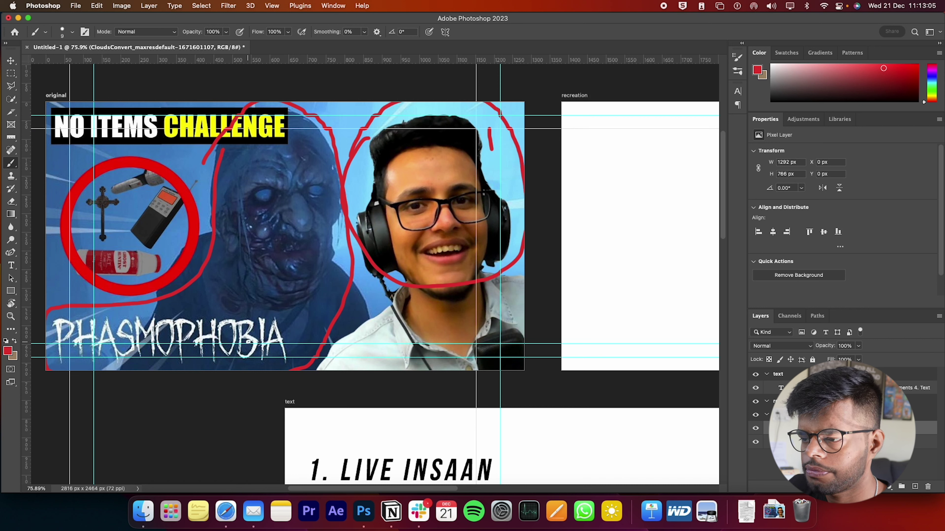
{"action": "left_click_drag", "start_coordinate": [316, 294], "coordinate": [337, 293]}
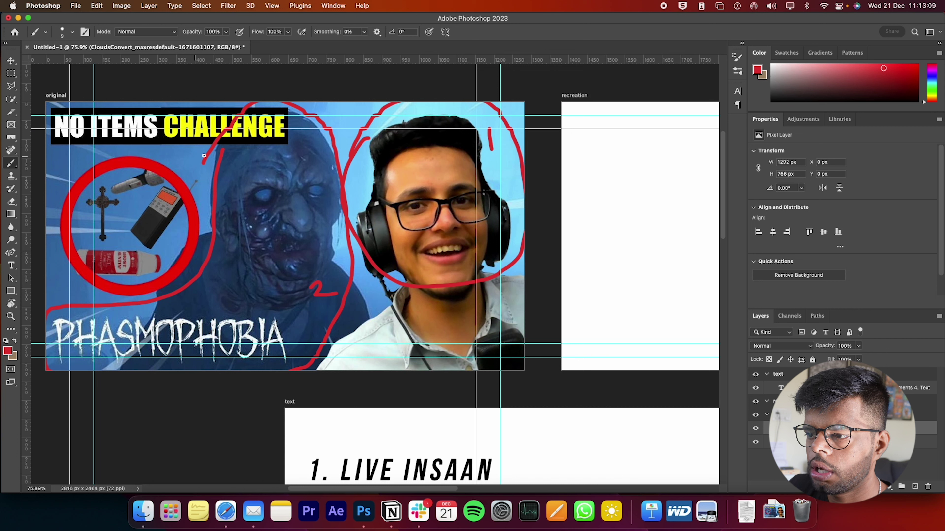
Outline the circled game items in red and underline the NO ITEMS CHALLENGE title on the original thumbnail
{"action": "mouse_move", "coordinate": [208, 156]}
{"action": "left_mouse_down"}
{"action": "mouse_move", "coordinate": [113, 153]}
{"action": "mouse_move", "coordinate": [84, 171]}
{"action": "mouse_move", "coordinate": [63, 293]}
{"action": "left_mouse_up"}
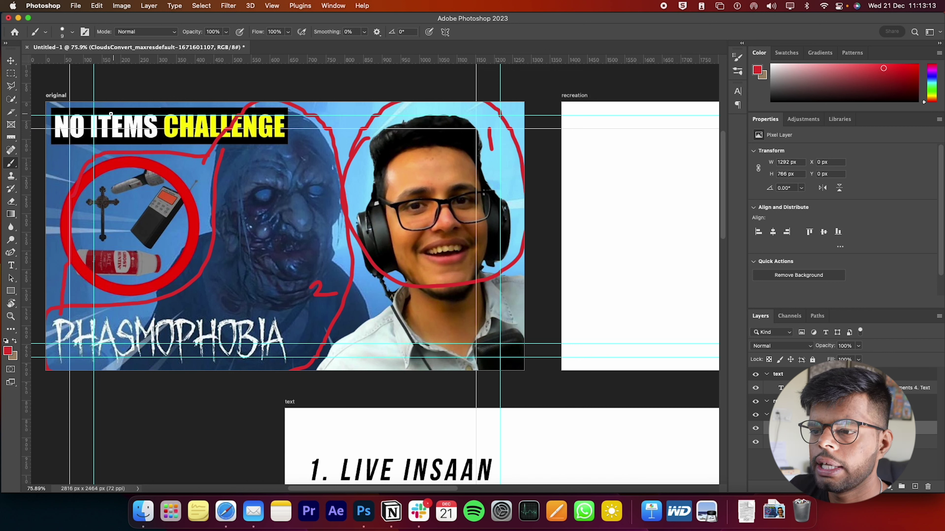
{"action": "left_click_drag", "start_coordinate": [64, 149], "coordinate": [227, 141]}
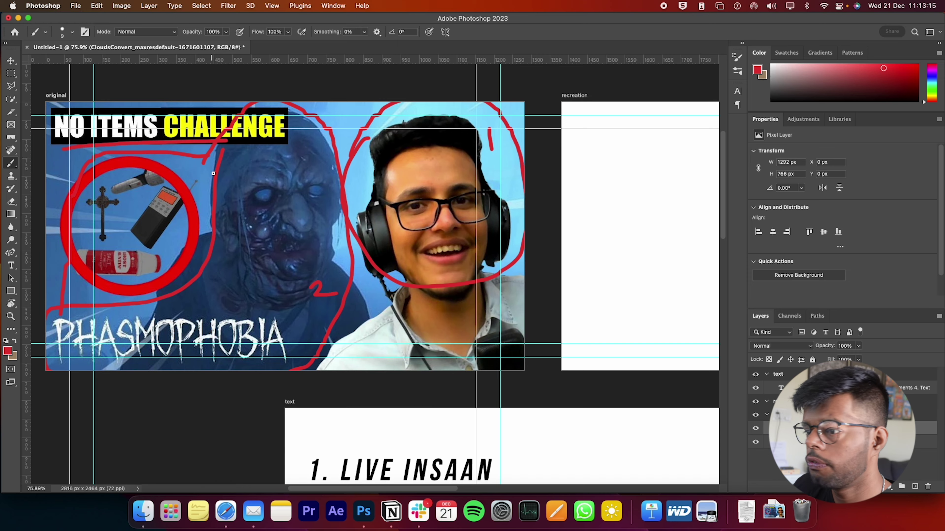
Switch to Safari to look at the YouTube trending page again
{"action": "left_click", "coordinate": [223, 526]}
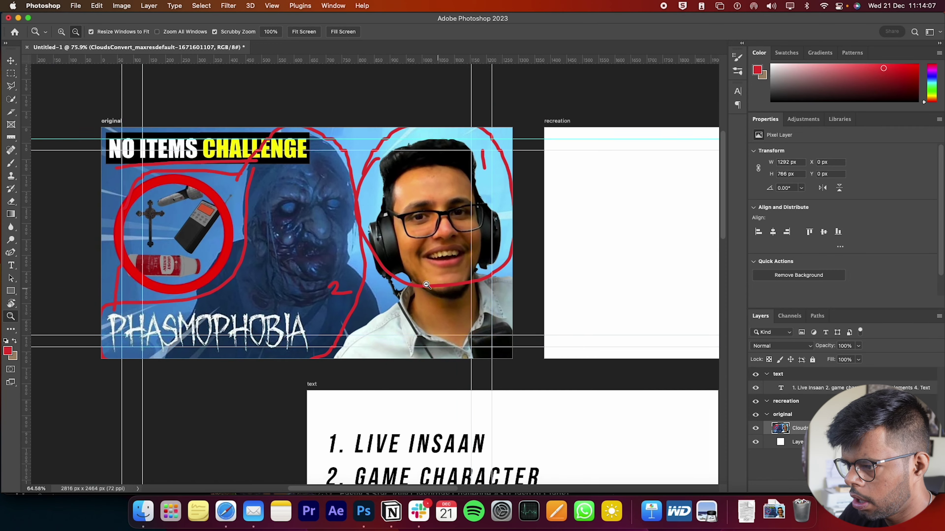
Add a new empty layer above the recreation artboard
{"action": "key", "text": "super+minus"}
{"action": "scroll", "coordinate": [414, 287], "scroll_direction": "right", "scroll_amount": 3}
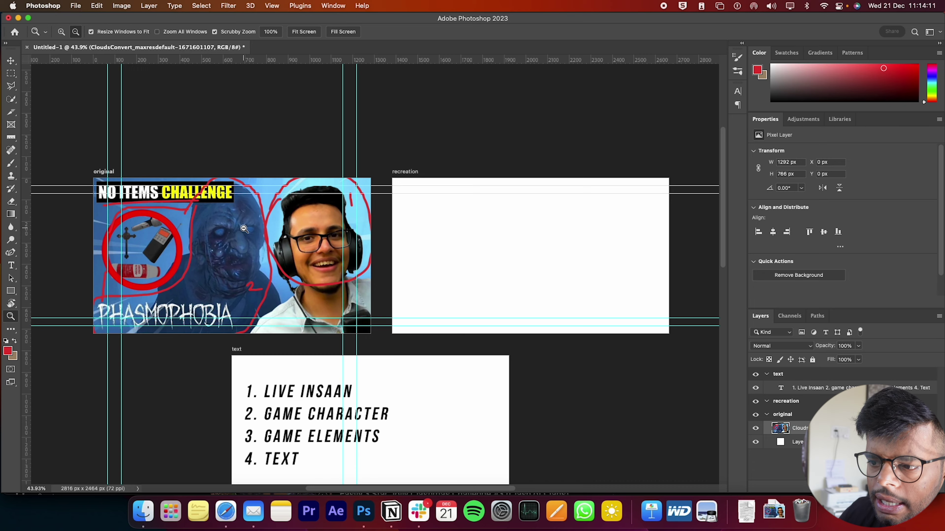
{"action": "left_click_drag", "start_coordinate": [244, 230], "coordinate": [269, 234]}
{"action": "key", "text": "h"}
{"action": "mouse_move", "coordinate": [227, 273]}
{"action": "left_mouse_down"}
{"action": "mouse_move", "coordinate": [319, 279]}
{"action": "mouse_move", "coordinate": [229, 275]}
{"action": "left_mouse_up"}
{"action": "left_click_drag", "start_coordinate": [531, 259], "coordinate": [150, 261]}
{"action": "left_click", "coordinate": [781, 415]}
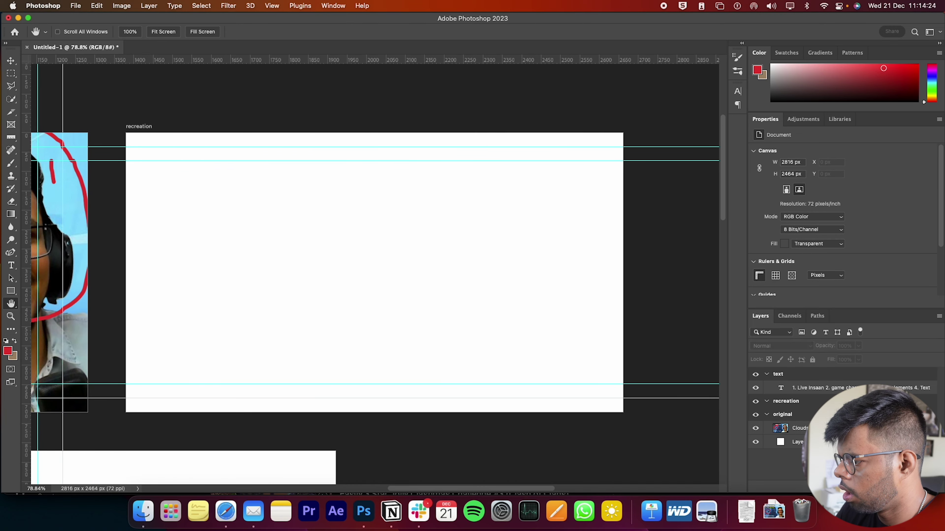
{"action": "left_click", "coordinate": [777, 427]}
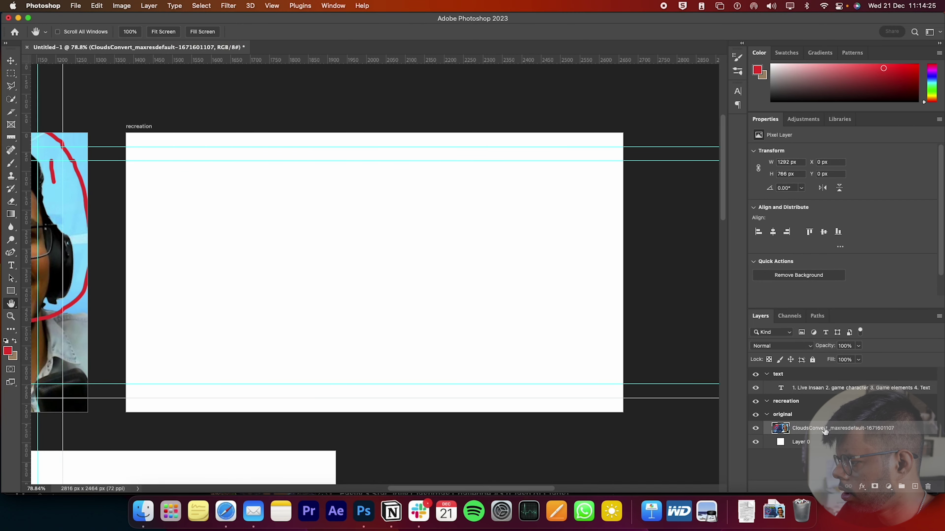
{"action": "left_click", "coordinate": [769, 404]}
{"action": "left_click", "coordinate": [916, 487]}
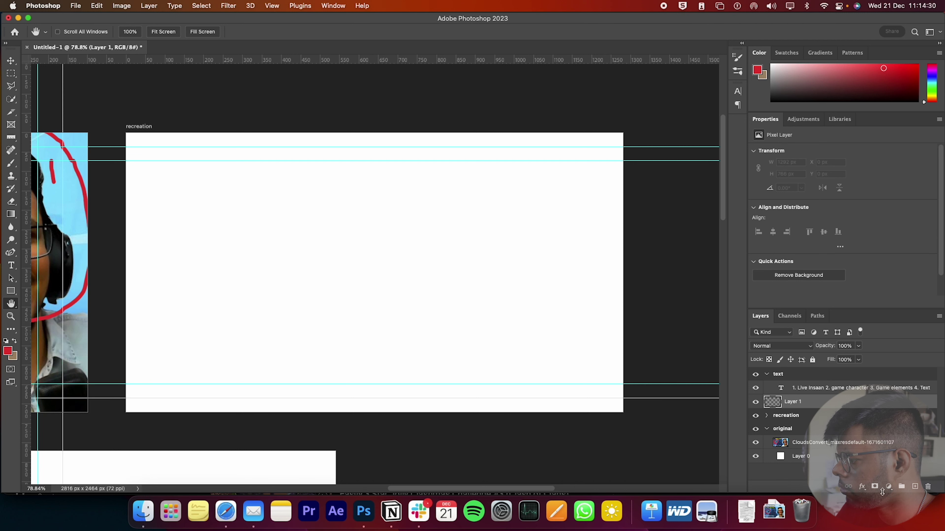
{"action": "left_click", "coordinate": [900, 487]}
{"action": "left_click", "coordinate": [888, 488]}
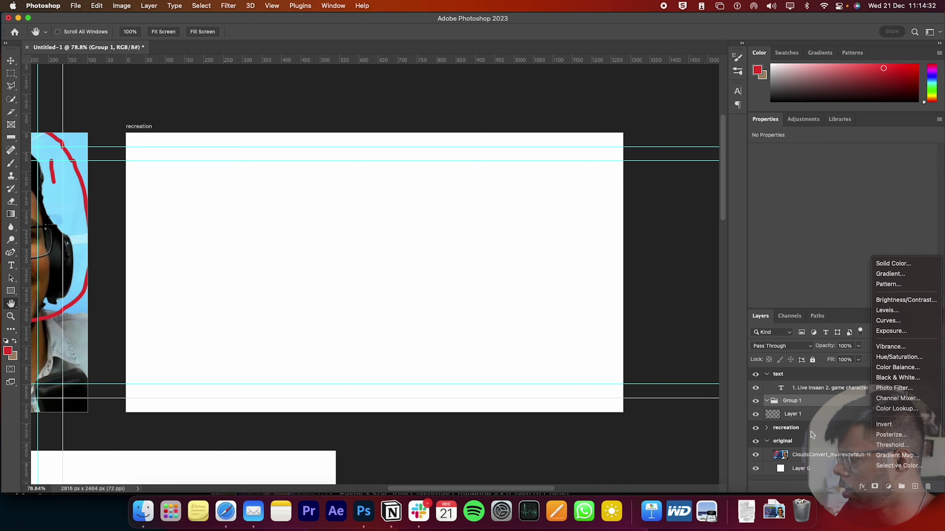
{"action": "key", "text": "Escape"}
{"action": "key", "text": "z"}
{"action": "key", "text": "super+z"}
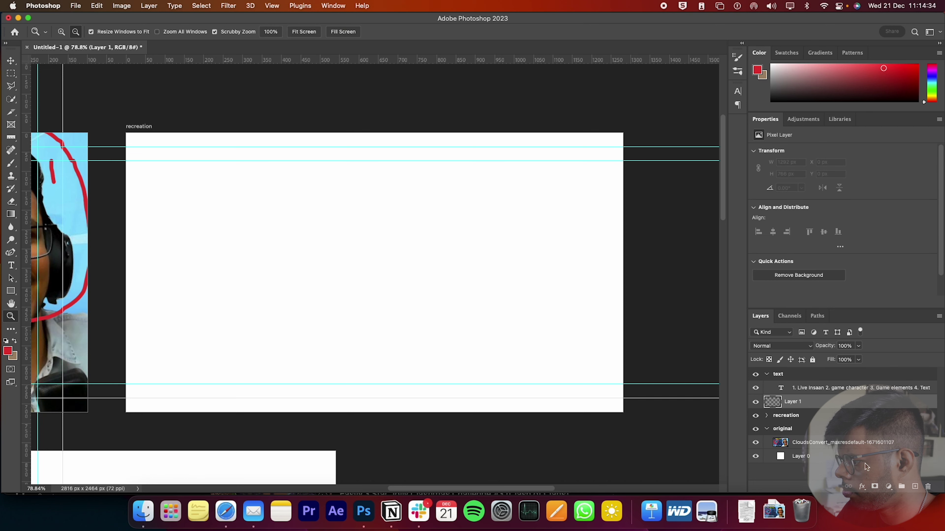
Try a Solid Color fill layer in light blue #8abff1 and delete it
{"action": "left_click", "coordinate": [889, 487]}
{"action": "left_click", "coordinate": [900, 263]}
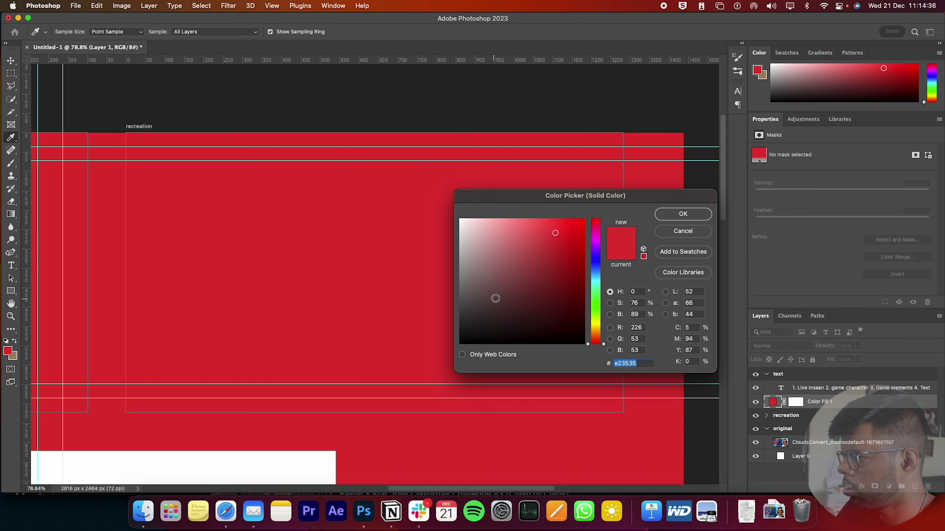
{"action": "left_click", "coordinate": [597, 281]}
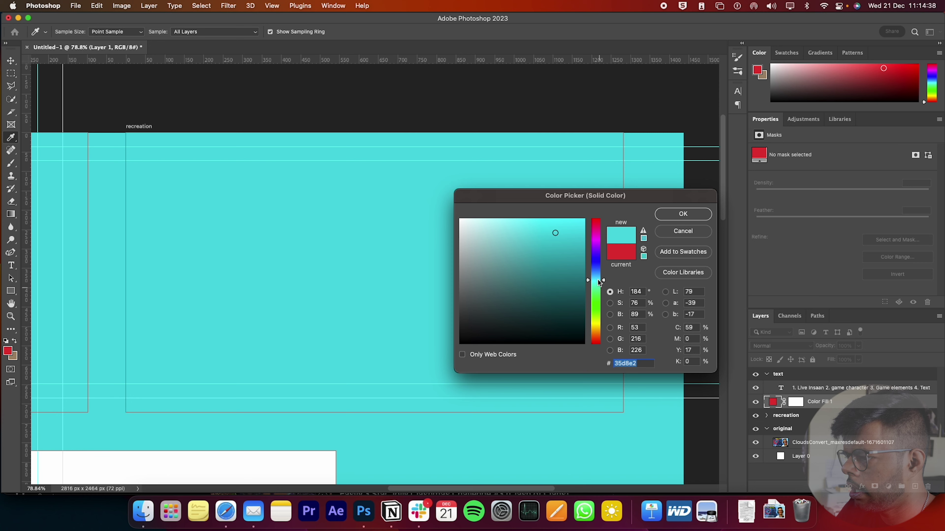
{"action": "left_click", "coordinate": [599, 282]}
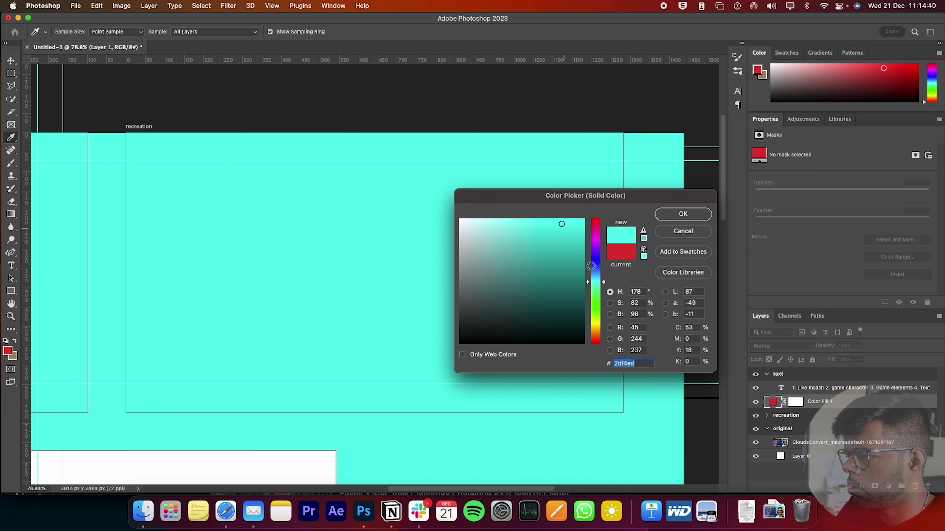
{"action": "mouse_move", "coordinate": [596, 281]}
{"action": "left_mouse_down"}
{"action": "mouse_move", "coordinate": [596, 266]}
{"action": "mouse_move", "coordinate": [596, 273]}
{"action": "left_mouse_up"}
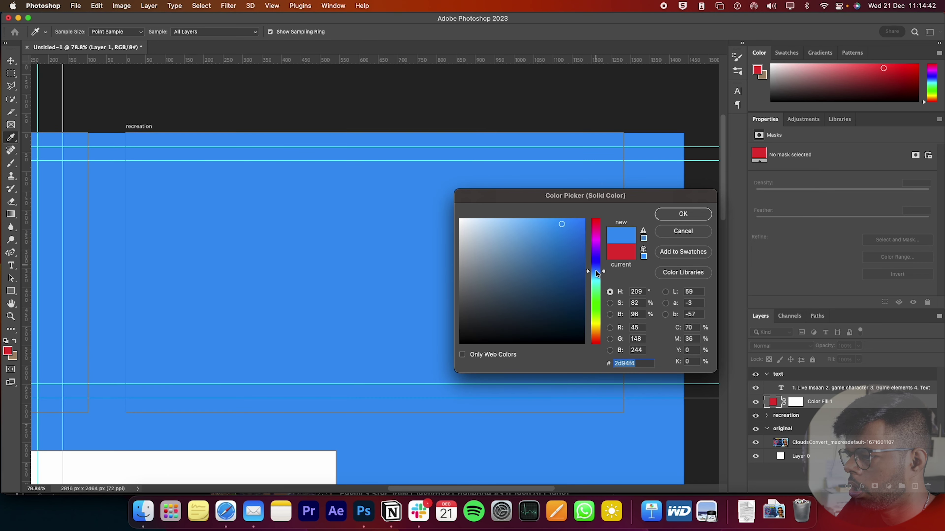
{"action": "left_click_drag", "start_coordinate": [532, 238], "coordinate": [512, 225]}
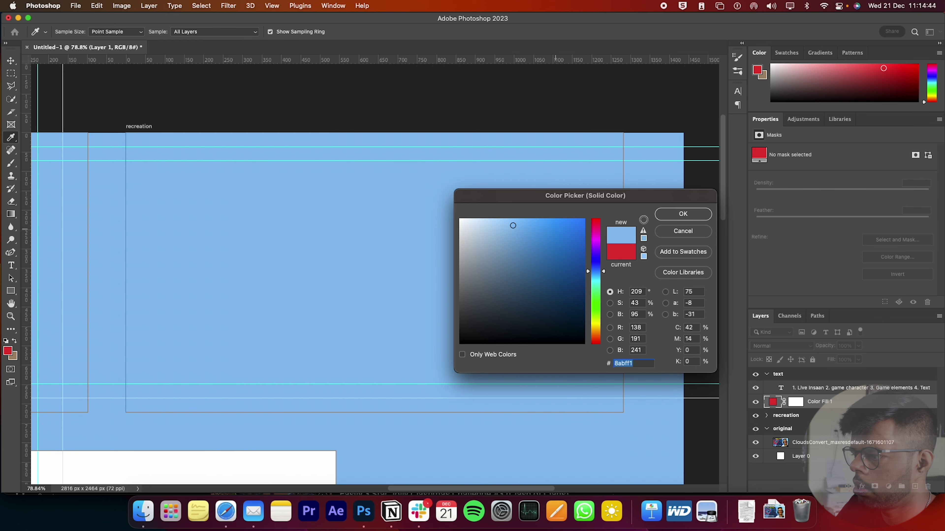
{"action": "left_click", "coordinate": [683, 213]}
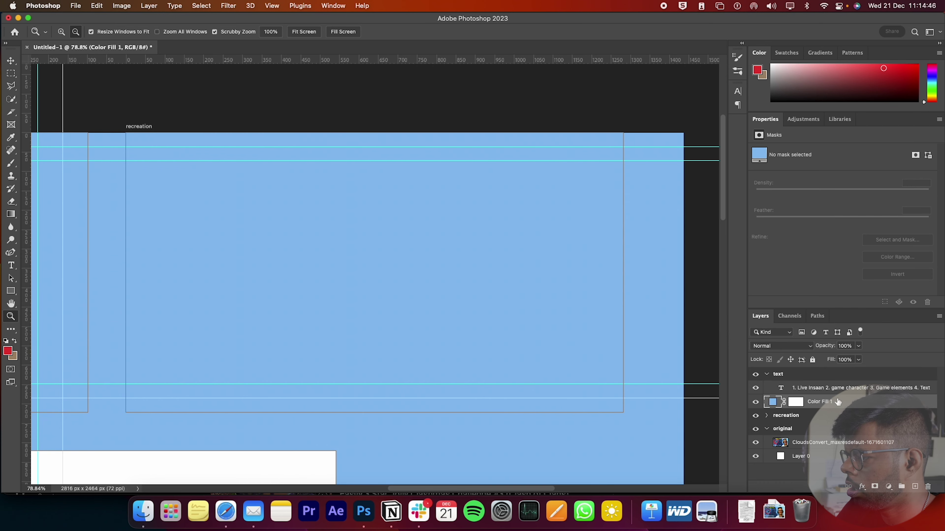
{"action": "key", "text": "BackSpace"}
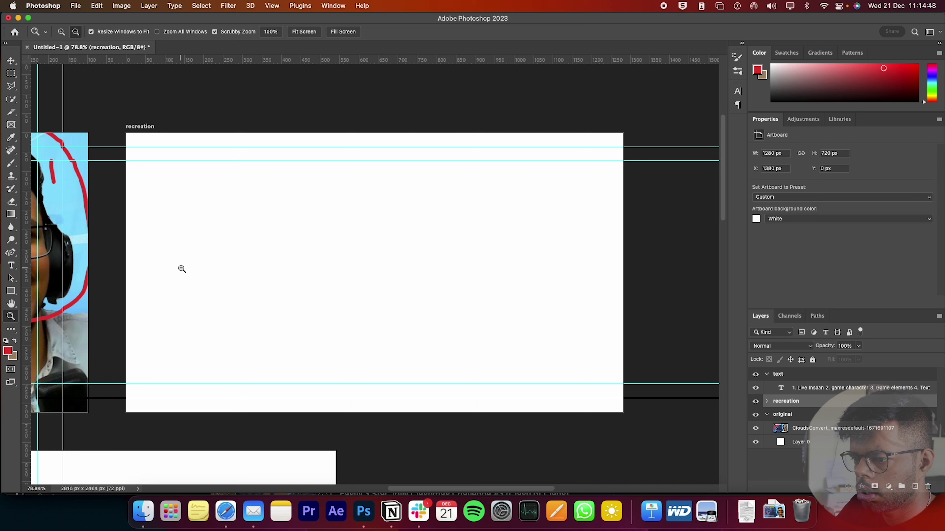
Draw a rectangle of about 1186 by 635 px inside the recreation artboard and remove its stroke
{"action": "key", "text": "v"}
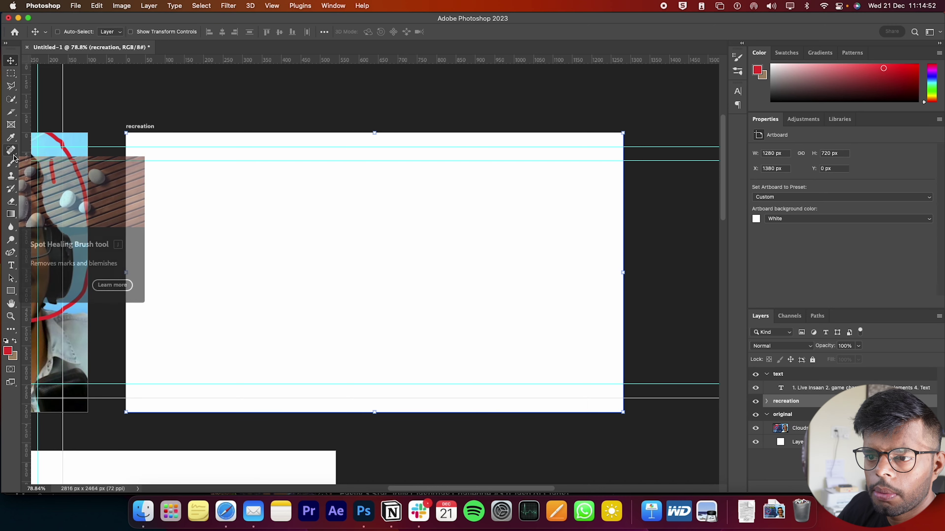
{"action": "left_click", "coordinate": [11, 291]}
{"action": "mouse_move", "coordinate": [142, 147]}
{"action": "left_mouse_down"}
{"action": "mouse_move", "coordinate": [303, 272]}
{"action": "mouse_move", "coordinate": [602, 392]}
{"action": "left_mouse_up"}
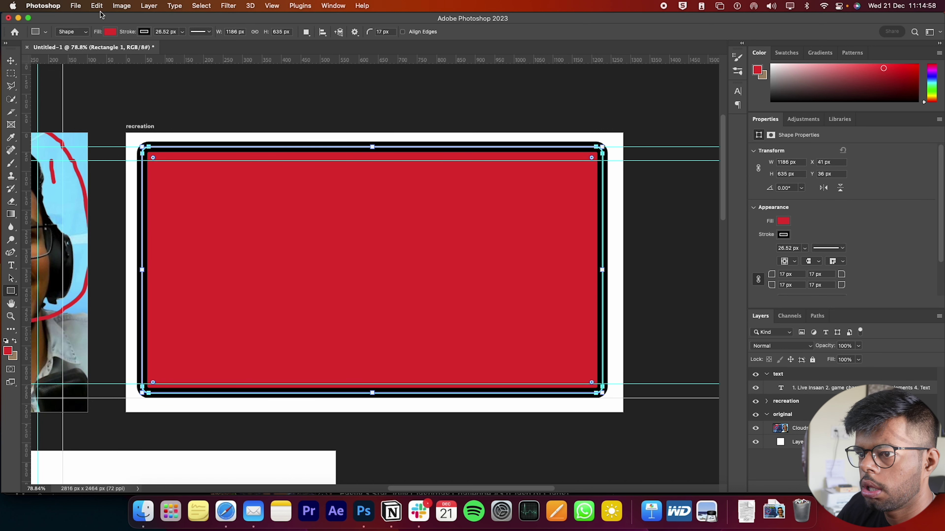
{"action": "left_click", "coordinate": [144, 31]}
{"action": "left_click", "coordinate": [85, 49]}
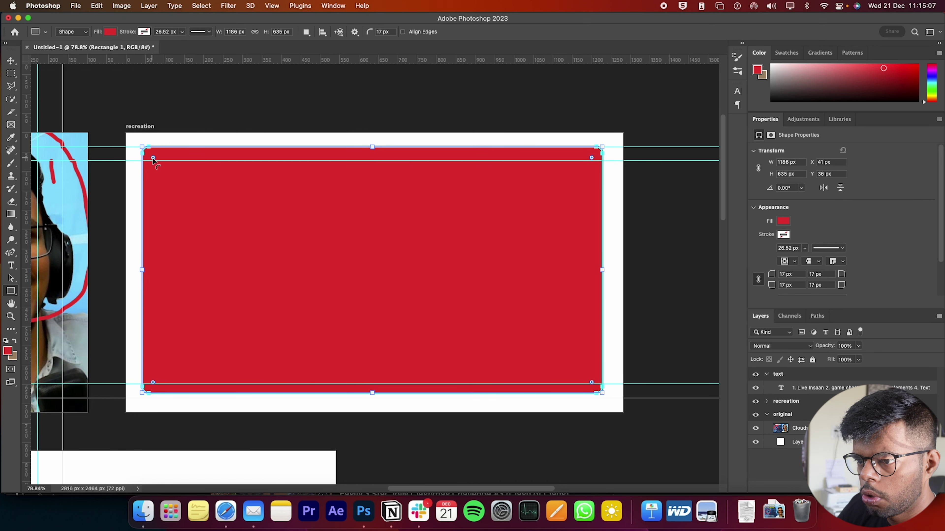
Reduce the rectangle's corner radii to 0 px and fill it with the light blue sampled from the original thumbnail's background
{"action": "left_click_drag", "start_coordinate": [152, 158], "coordinate": [129, 143]}
{"action": "left_click", "coordinate": [110, 32]}
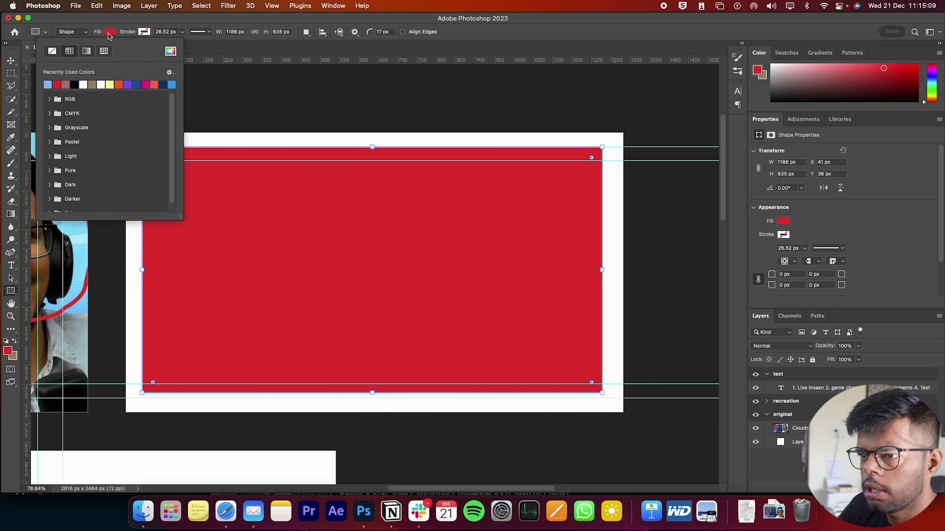
{"action": "left_click", "coordinate": [170, 52]}
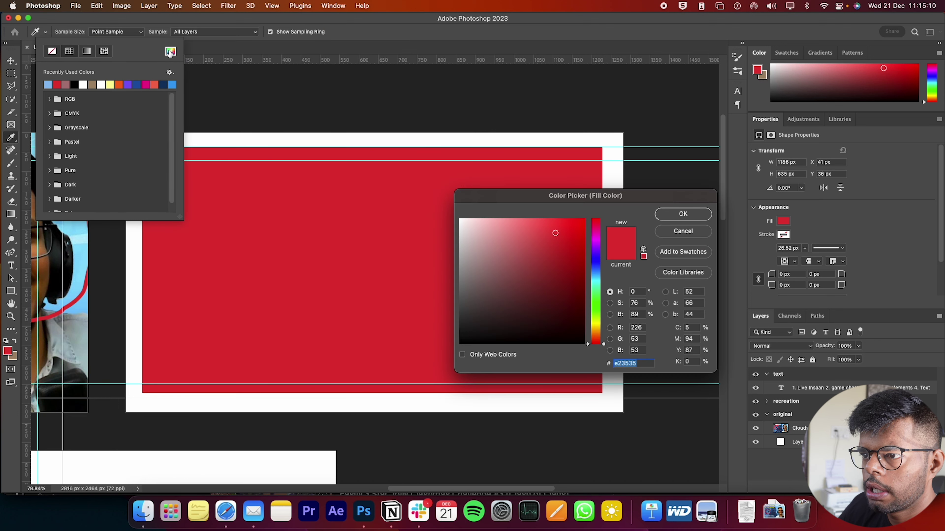
{"action": "left_click", "coordinate": [79, 228]}
{"action": "left_click", "coordinate": [683, 215]}
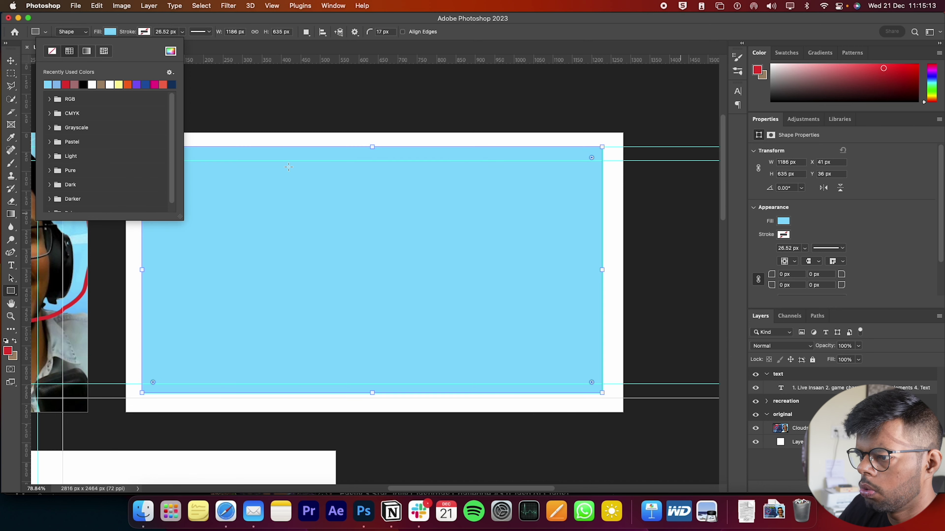
Resize the light blue rectangle to about 1293 by 720 px so that it covers the whole recreation artboard
{"action": "key", "text": "v"}
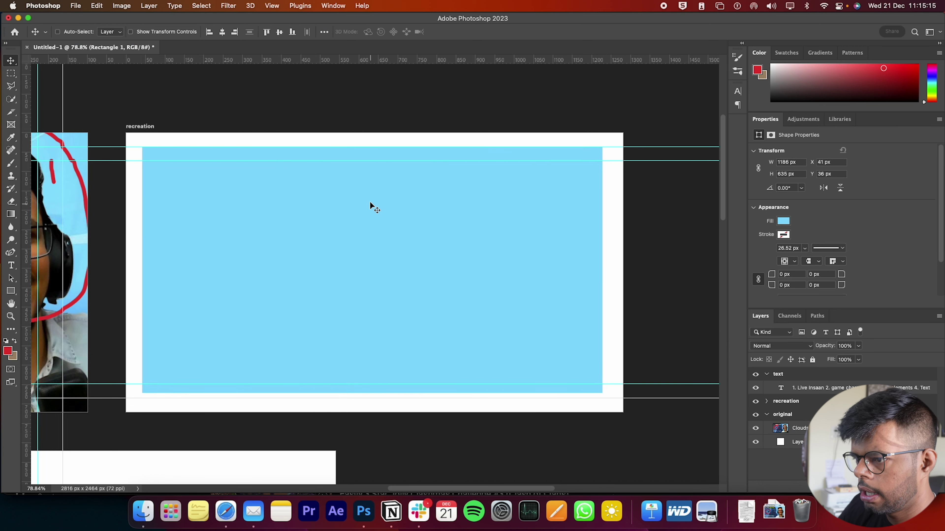
{"action": "key", "text": "super+t"}
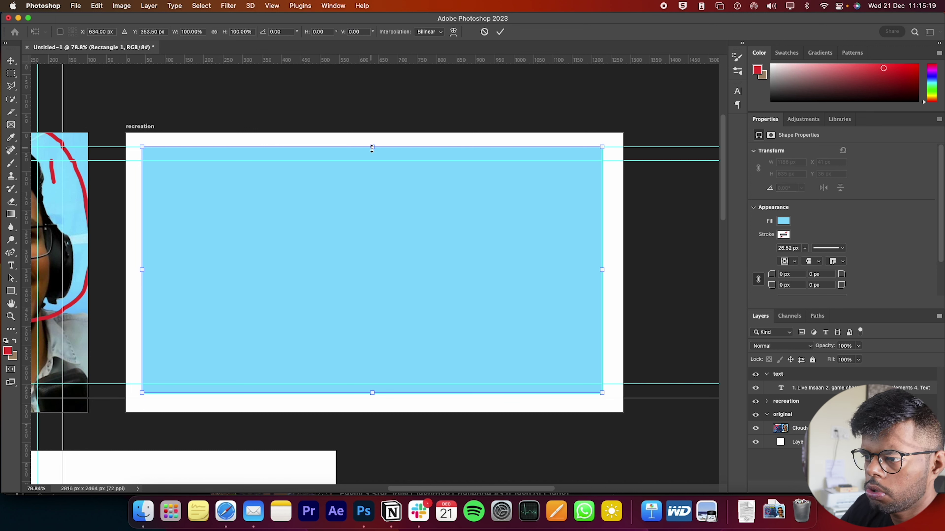
{"action": "left_click_drag", "start_coordinate": [372, 147], "coordinate": [372, 132]}
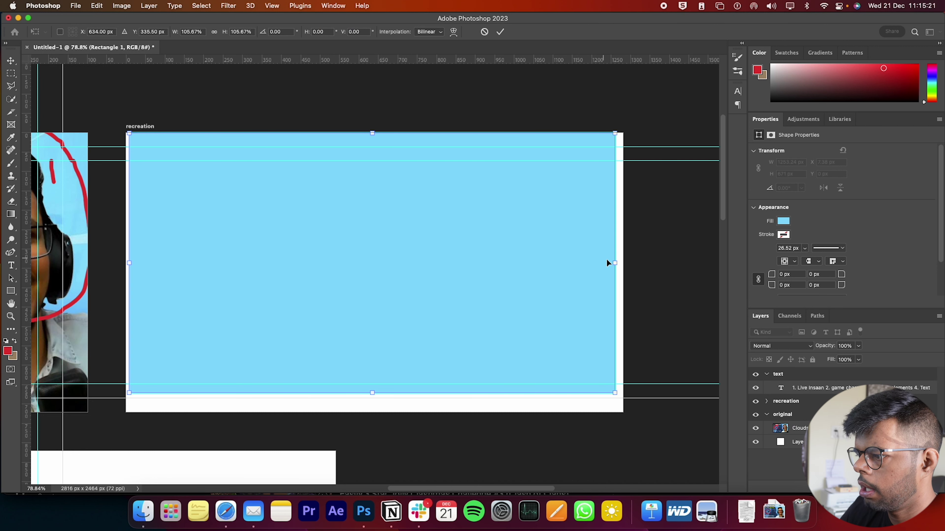
{"action": "left_click_drag", "start_coordinate": [615, 262], "coordinate": [622, 263]}
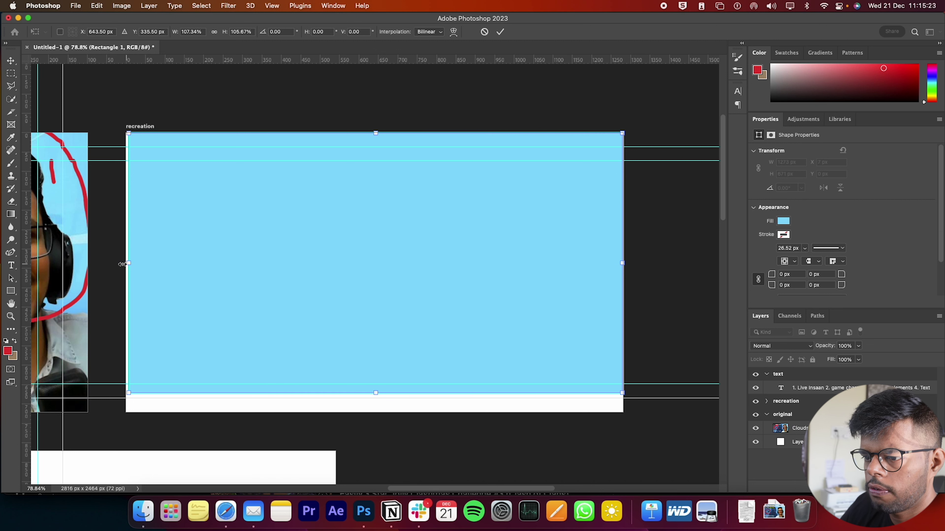
{"action": "left_click_drag", "start_coordinate": [122, 264], "coordinate": [115, 264]}
{"action": "left_click_drag", "start_coordinate": [368, 395], "coordinate": [371, 411]}
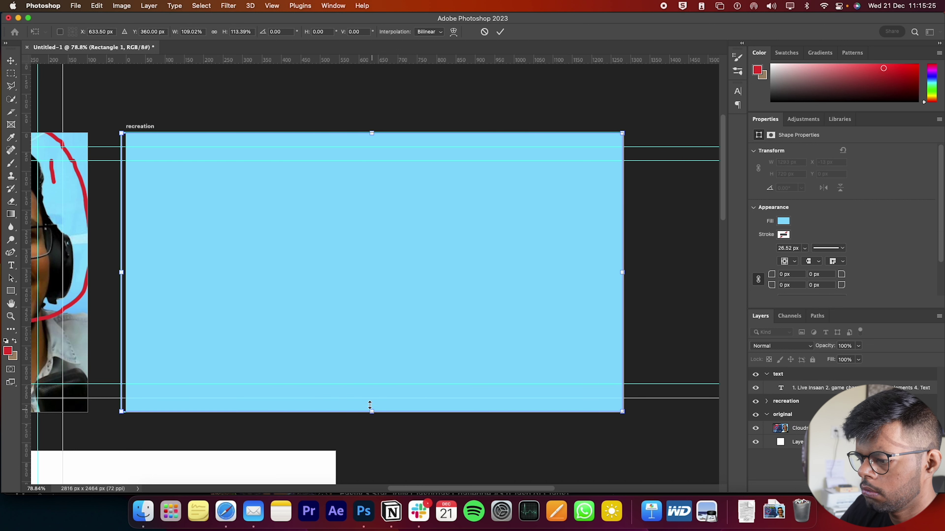
{"action": "key", "text": "Return"}
{"action": "scroll", "coordinate": [374, 352], "scroll_direction": "left", "scroll_amount": 10}
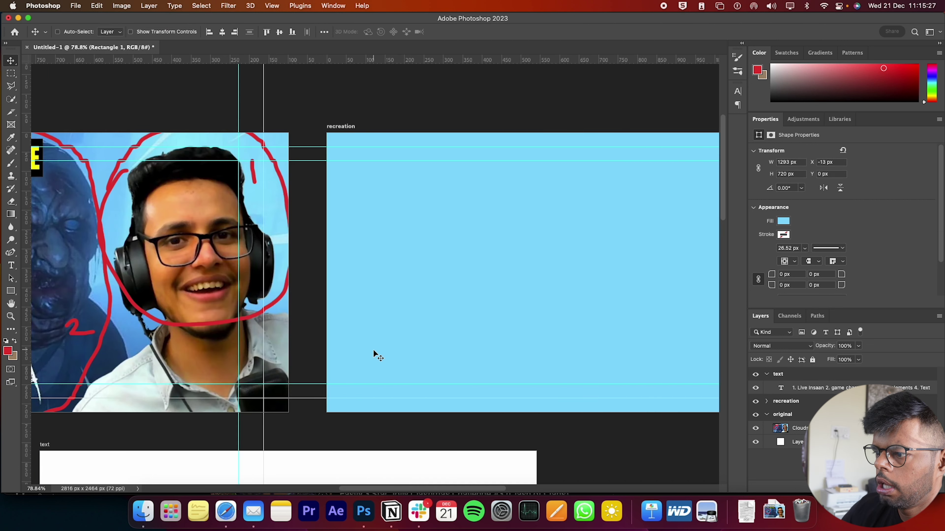
{"action": "scroll", "coordinate": [375, 353], "scroll_direction": "left", "scroll_amount": 10}
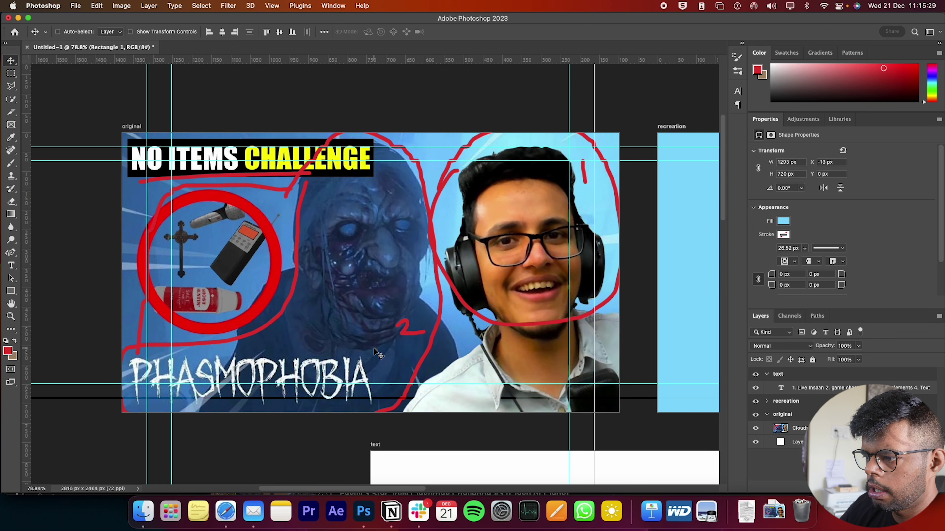
{"action": "scroll", "coordinate": [374, 349], "scroll_direction": "right", "scroll_amount": 4}
{"action": "scroll", "coordinate": [373, 348], "scroll_direction": "right", "scroll_amount": 5}
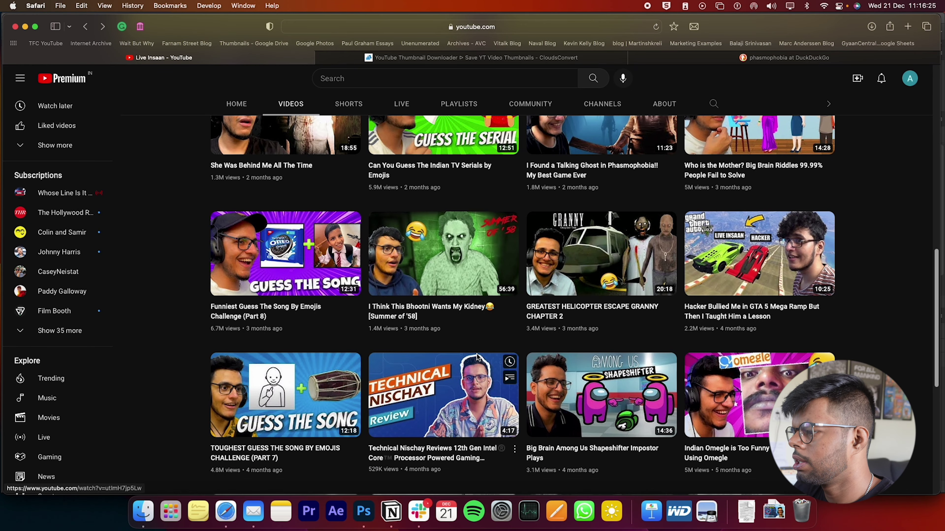
Browse the Live Insaan channel's videos in Safari and copy the link of "Guess The Song By Emojis Challenge (Part 9)"
{"action": "scroll", "coordinate": [443, 428], "scroll_direction": "up", "scroll_amount": 4}
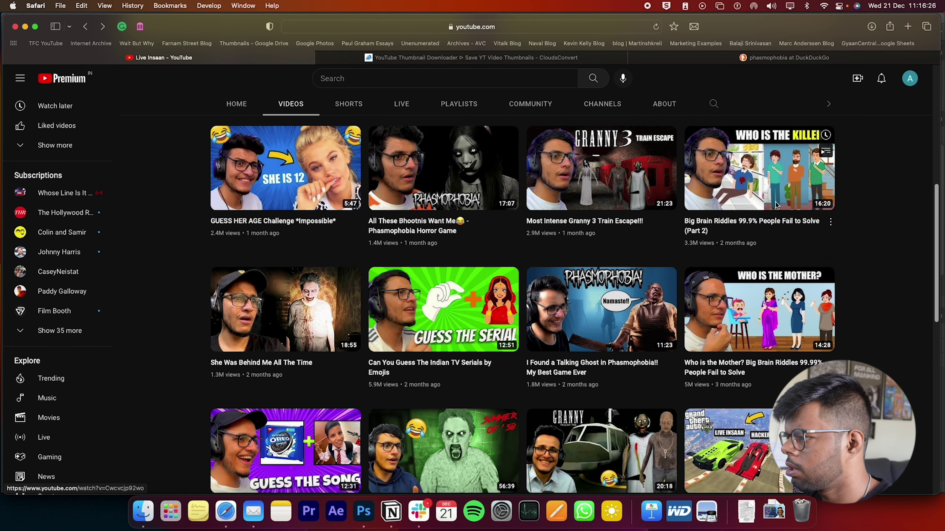
{"action": "scroll", "coordinate": [766, 201], "scroll_direction": "up", "scroll_amount": 2}
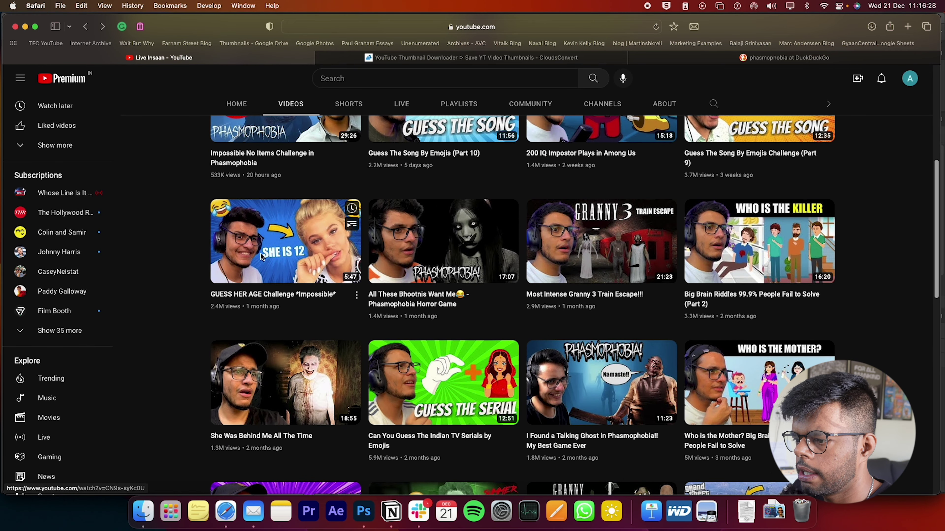
{"action": "scroll", "coordinate": [261, 256], "scroll_direction": "up", "scroll_amount": 4}
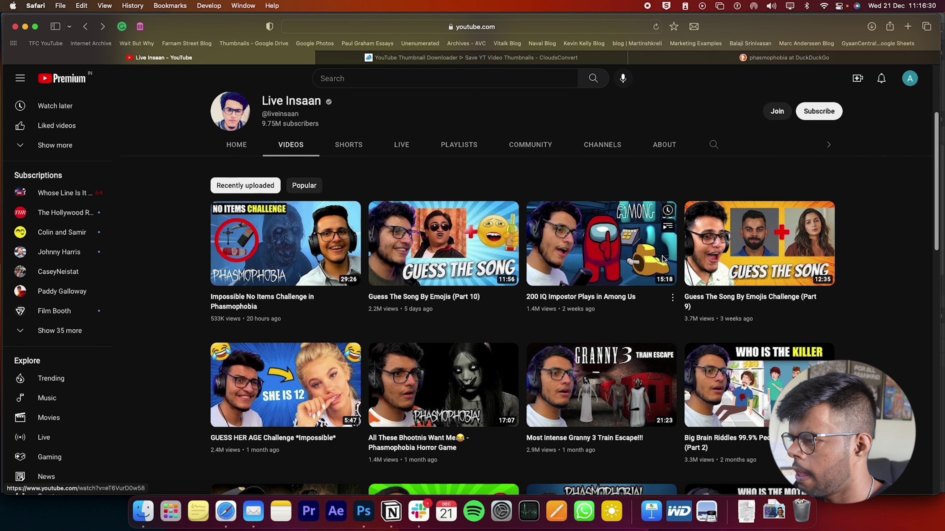
{"action": "right_click", "coordinate": [802, 245]}
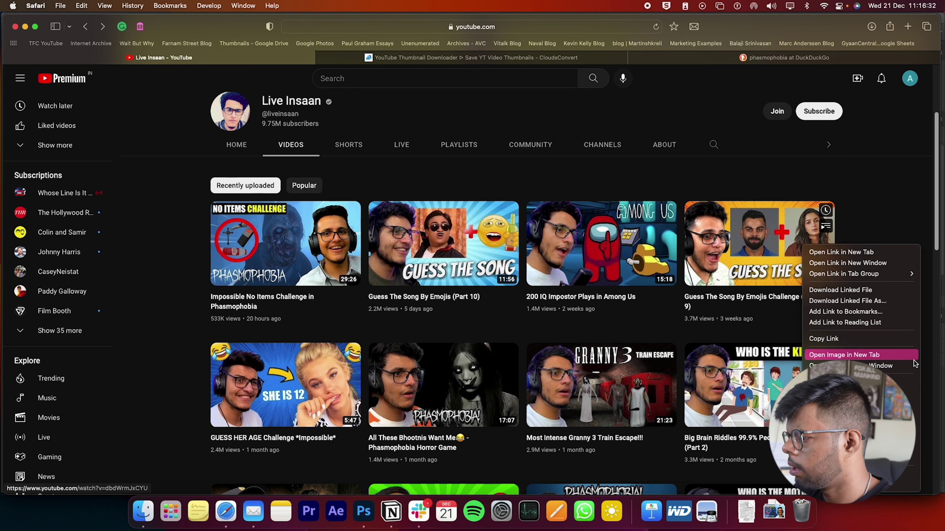
{"action": "left_click", "coordinate": [866, 338]}
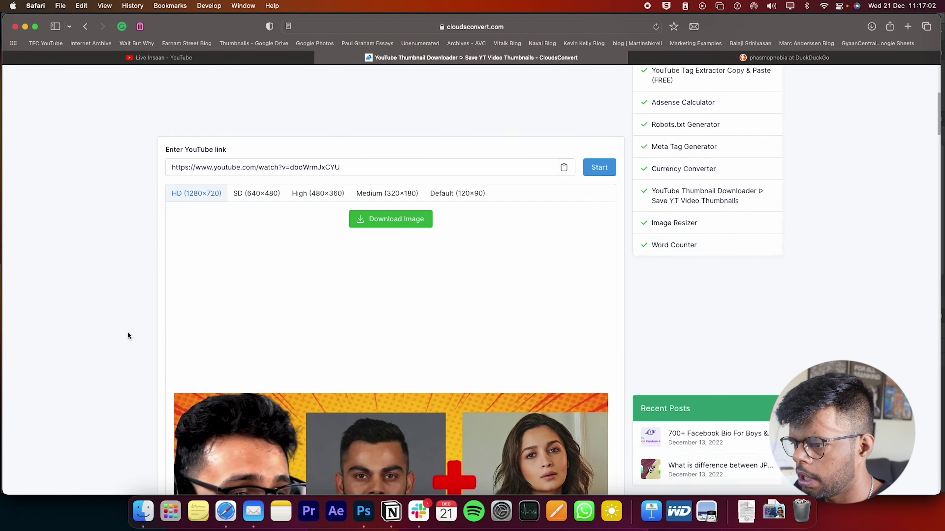
Download the HD (1280×720) thumbnail, switch to Photoshop and place it from Downloads so that it covers the recreation artboard
{"action": "left_click", "coordinate": [385, 223]}
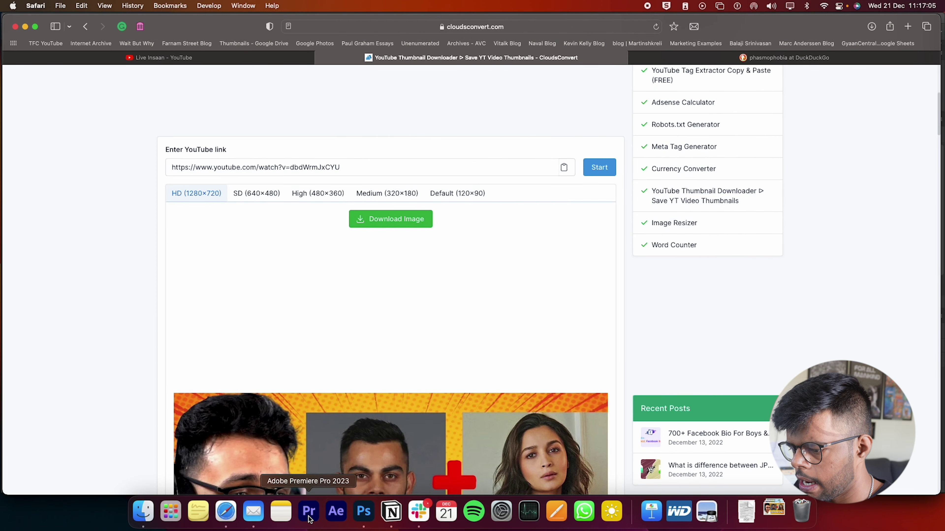
{"action": "left_click", "coordinate": [363, 511]}
{"action": "left_click", "coordinate": [784, 514]}
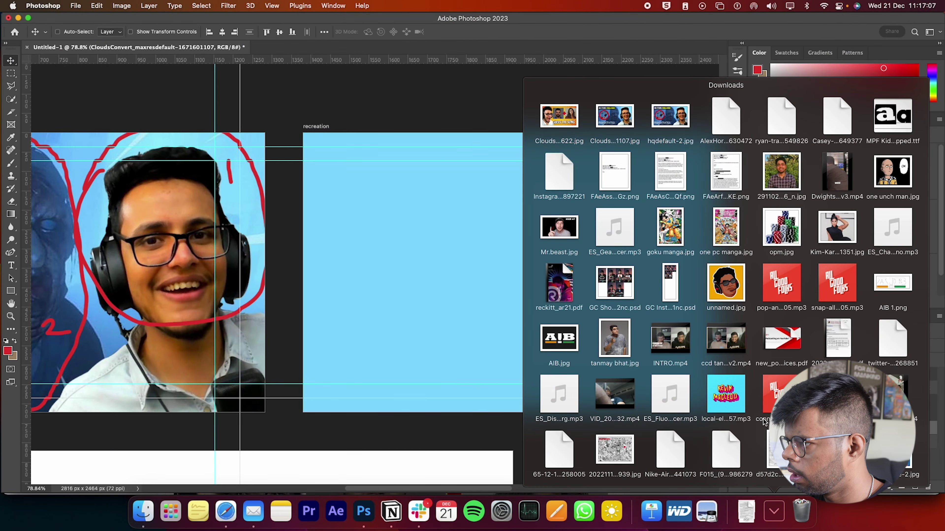
{"action": "left_click_drag", "start_coordinate": [561, 116], "coordinate": [449, 211]}
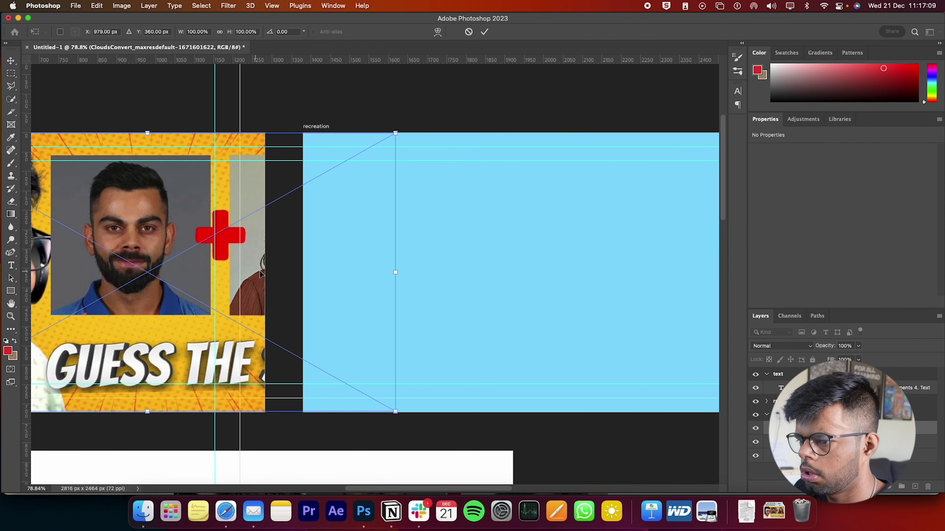
{"action": "left_click_drag", "start_coordinate": [260, 274], "coordinate": [590, 288]}
{"action": "key", "text": "Return"}
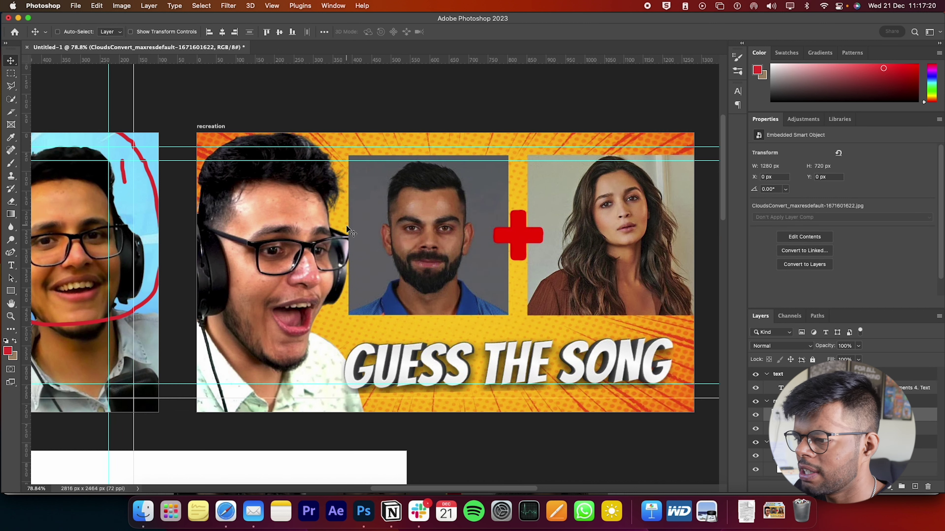
Select the subjects in the placed thumbnail and refine with Quick Selection to keep only the creator, including his glasses and headphones
{"action": "left_click", "coordinate": [201, 6]}
{"action": "left_click", "coordinate": [221, 117]}
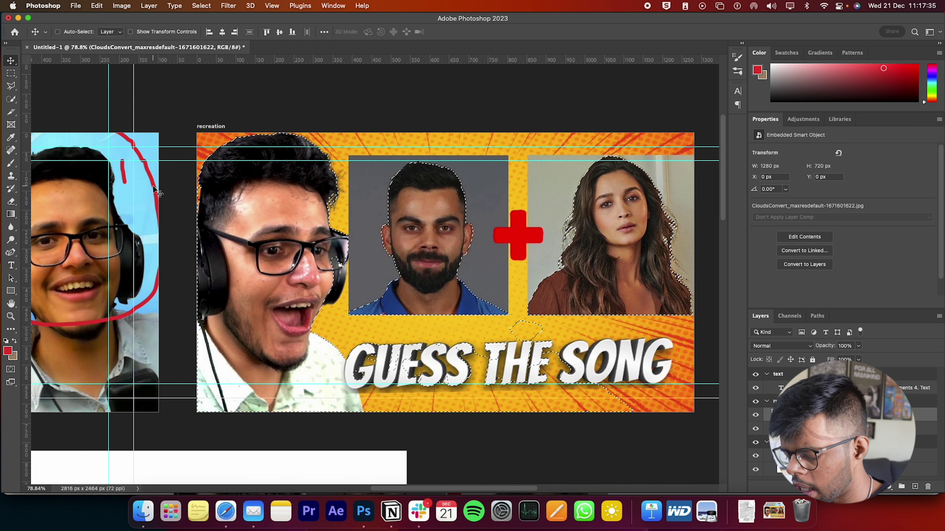
{"action": "key", "text": "w"}
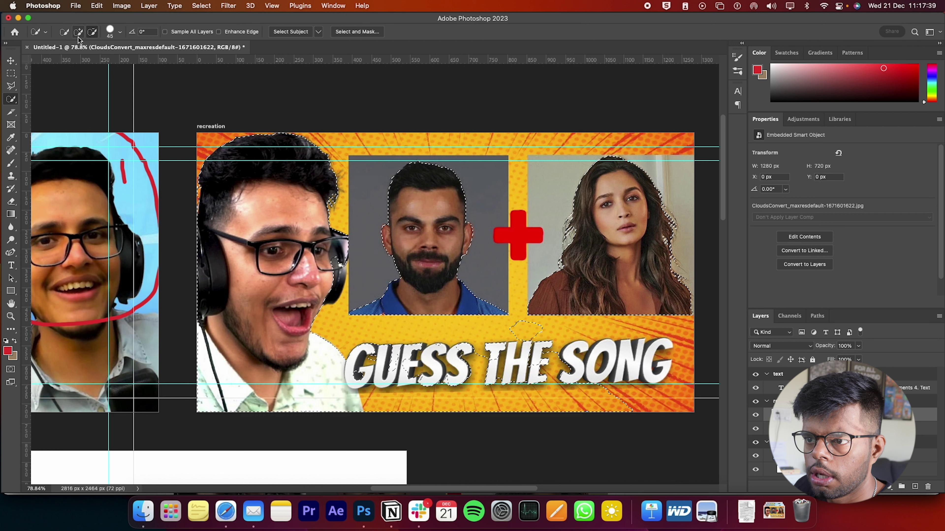
{"action": "left_click", "coordinate": [92, 32]}
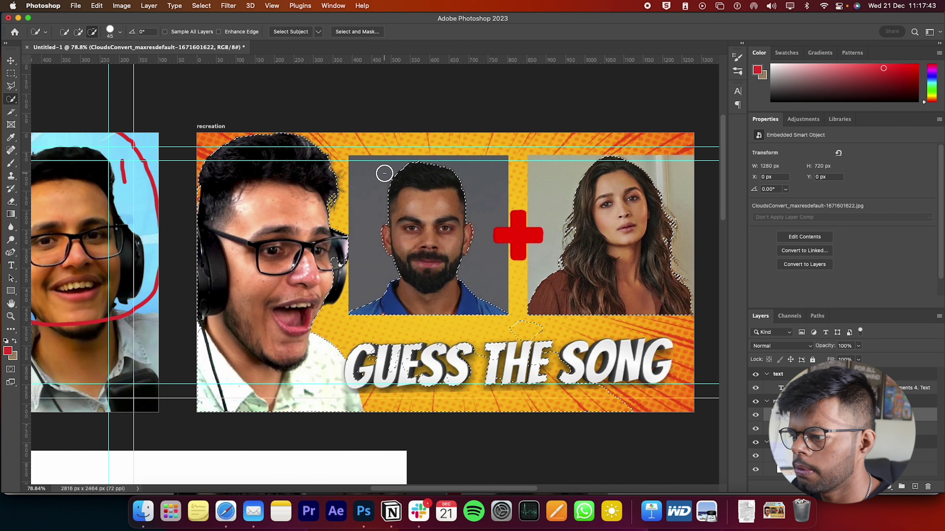
{"action": "left_click_drag", "start_coordinate": [407, 175], "coordinate": [426, 258]}
{"action": "mouse_move", "coordinate": [628, 170]}
{"action": "left_mouse_down"}
{"action": "mouse_move", "coordinate": [643, 241]}
{"action": "mouse_move", "coordinate": [633, 276]}
{"action": "mouse_move", "coordinate": [616, 163]}
{"action": "mouse_move", "coordinate": [576, 204]}
{"action": "left_mouse_up"}
{"action": "left_click_drag", "start_coordinate": [683, 330], "coordinate": [376, 362]}
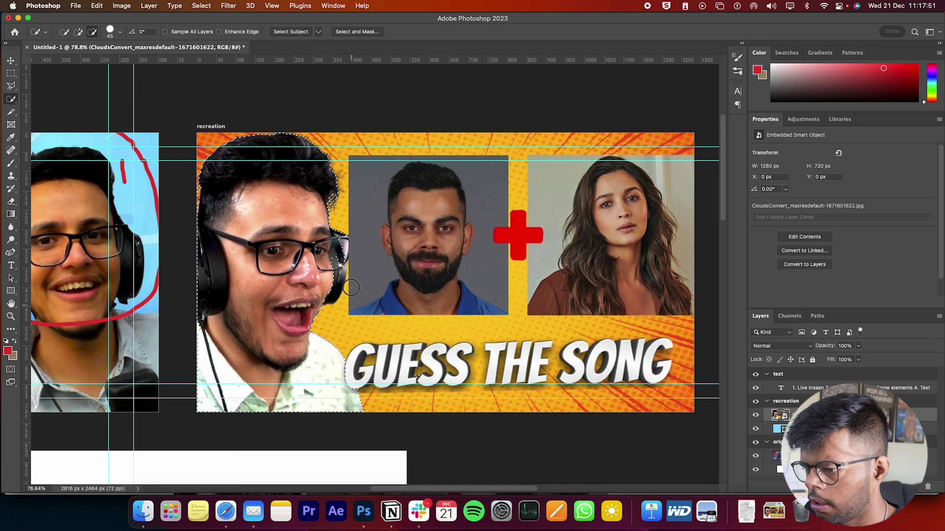
{"action": "left_click", "coordinate": [78, 32]}
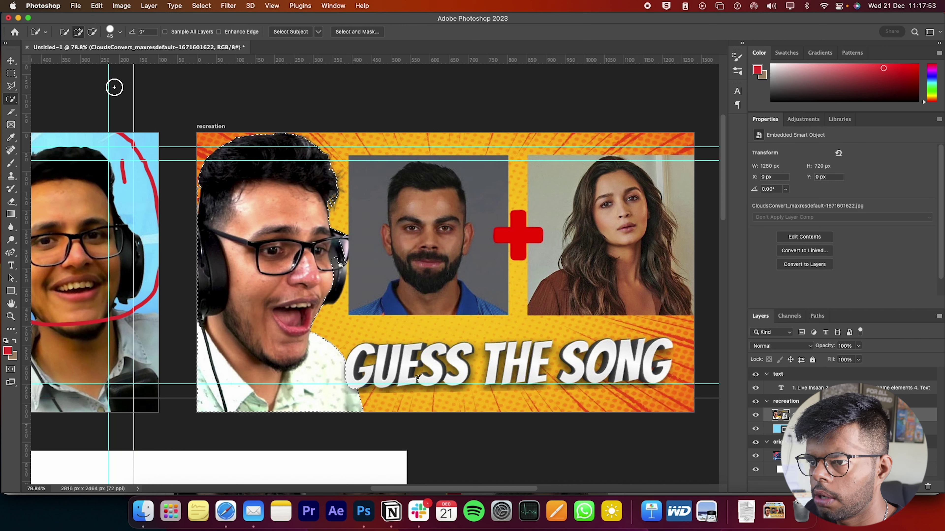
{"action": "left_click_drag", "start_coordinate": [339, 245], "coordinate": [342, 274]}
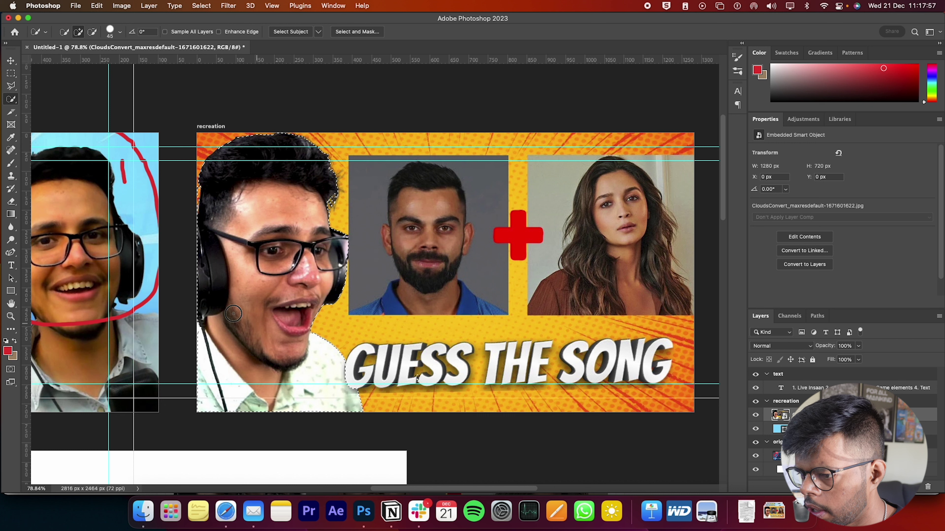
Copy the selected creator to a new layer and delete the source thumbnail layer beneath it
{"action": "right_click", "coordinate": [276, 247]}
{"action": "left_click", "coordinate": [319, 323]}
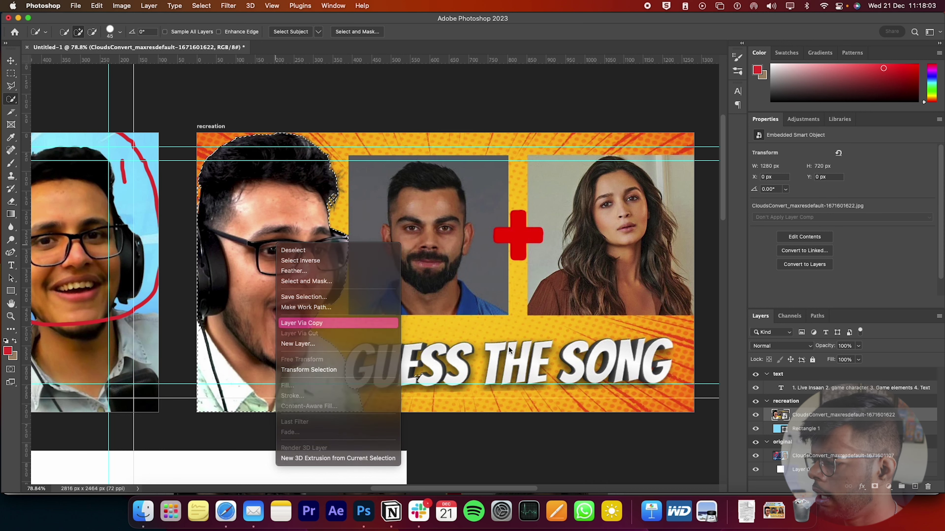
{"action": "left_click", "coordinate": [757, 429]}
{"action": "left_click", "coordinate": [839, 430]}
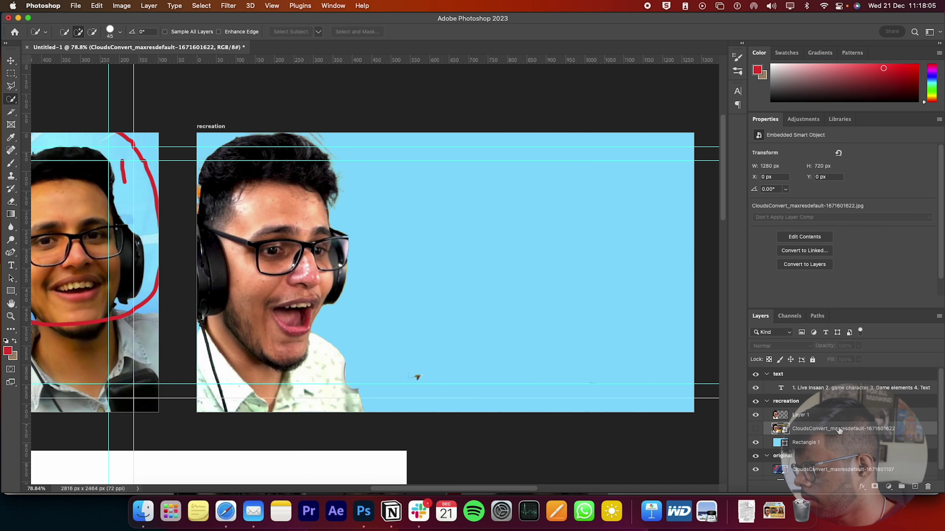
{"action": "key", "text": "BackSpace"}
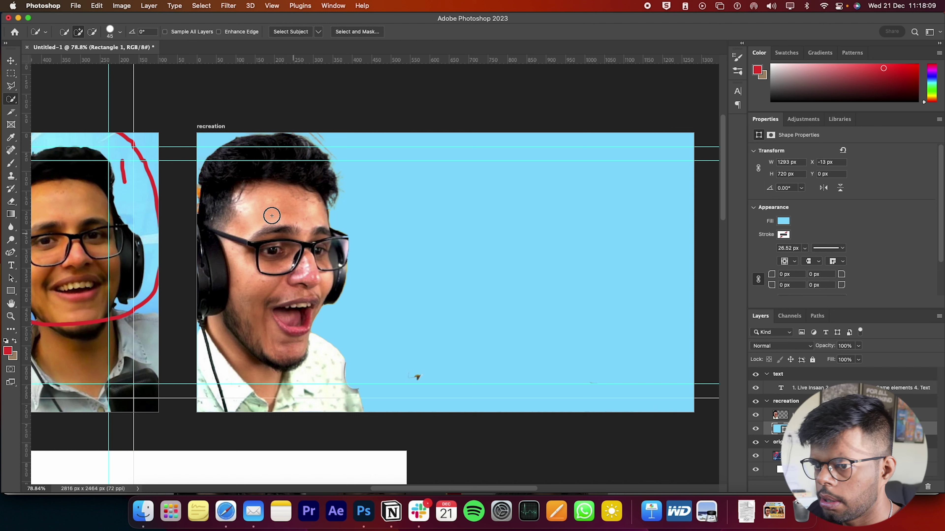
Lasso the stray speck beside the creator's cutout, erase it from the cutout layer and deselect
{"action": "key", "text": "l"}
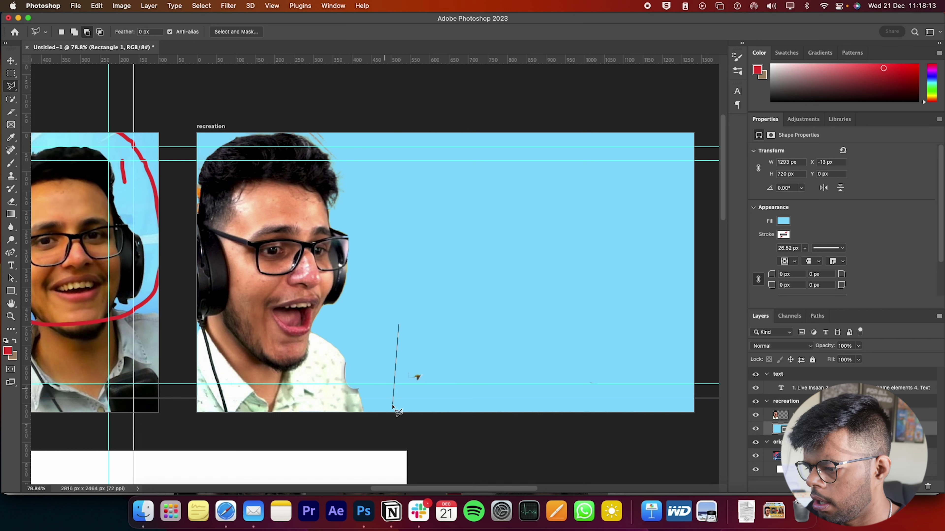
{"action": "left_click", "coordinate": [398, 326]}
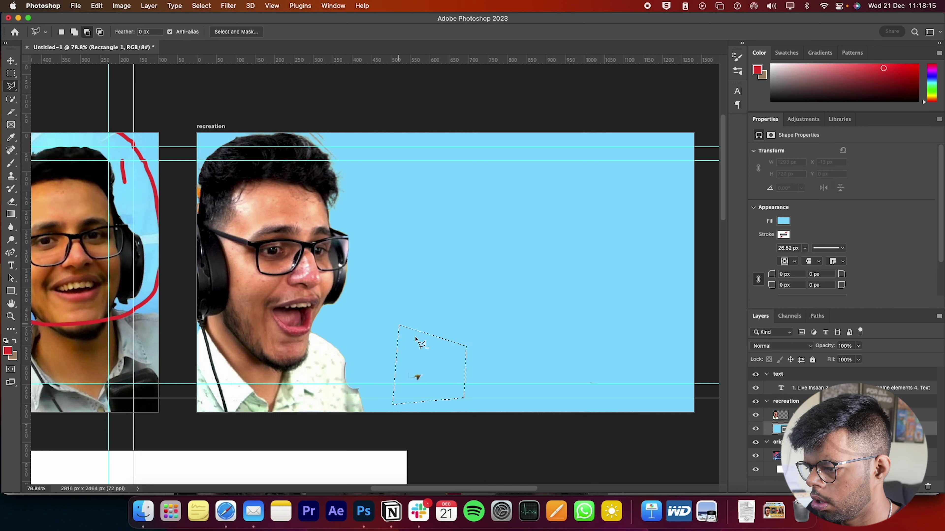
{"action": "key", "text": "BackSpace"}
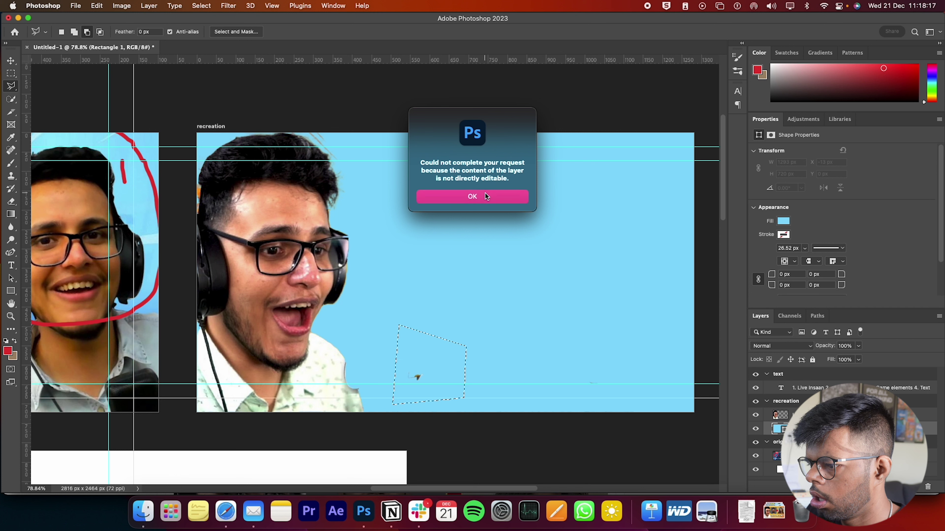
{"action": "left_click", "coordinate": [486, 197]}
{"action": "key", "text": "alt+bracketright"}
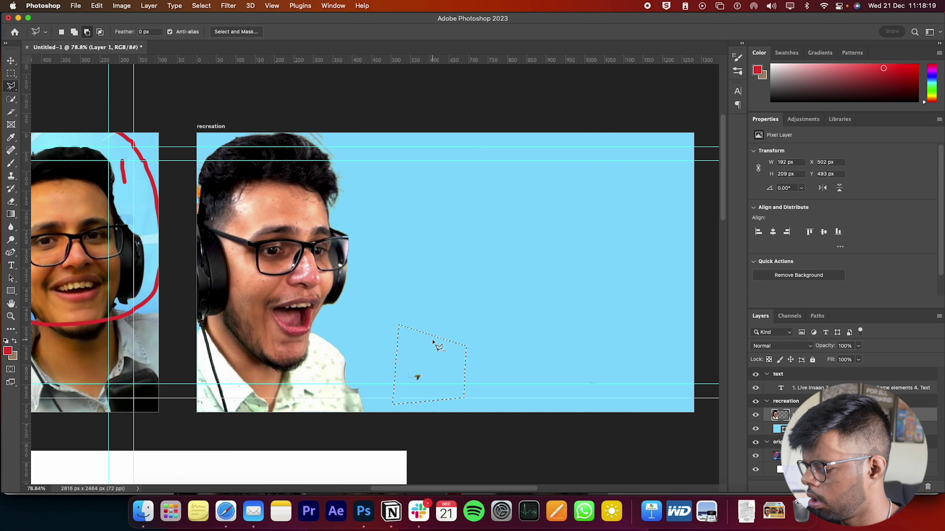
{"action": "key", "text": "BackSpace"}
{"action": "key", "text": "super+d"}
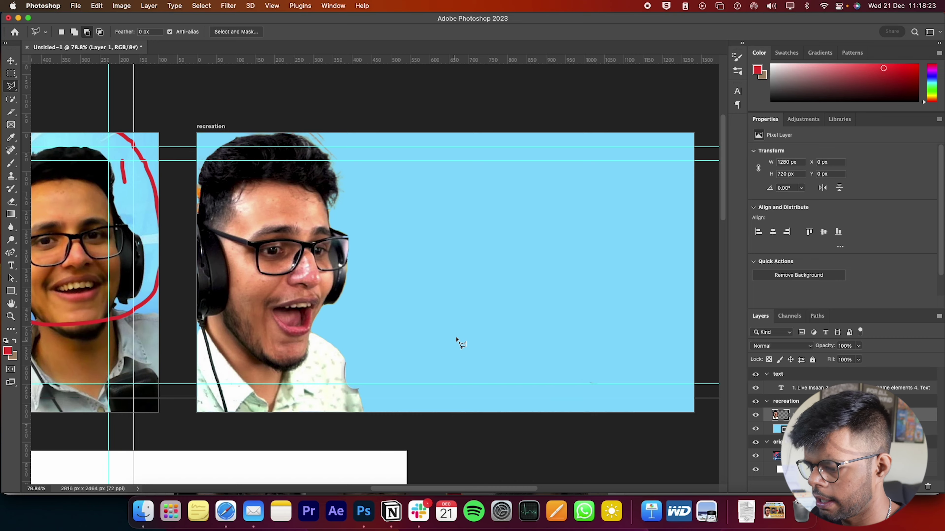
{"action": "key", "text": "z"}
{"action": "scroll", "coordinate": [534, 341], "scroll_direction": "down", "scroll_amount": 3}
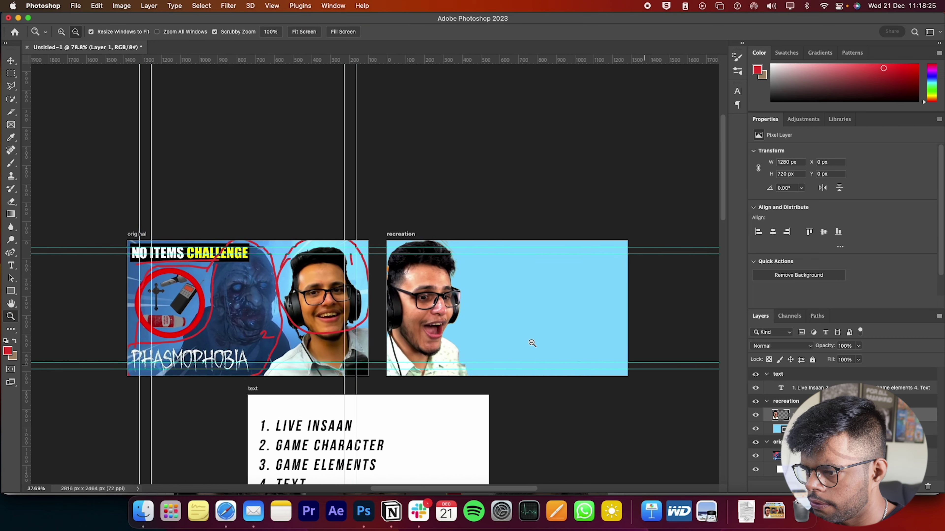
{"action": "scroll", "coordinate": [534, 343], "scroll_direction": "up", "scroll_amount": 2}
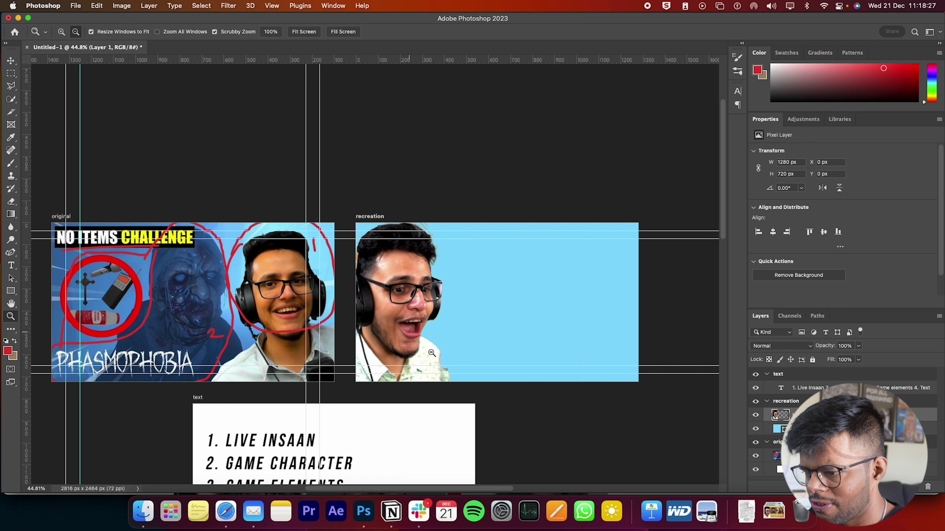
{"action": "scroll", "coordinate": [478, 344], "scroll_direction": "up", "scroll_amount": 2}
{"action": "scroll", "coordinate": [478, 343], "scroll_direction": "down", "scroll_amount": 3}
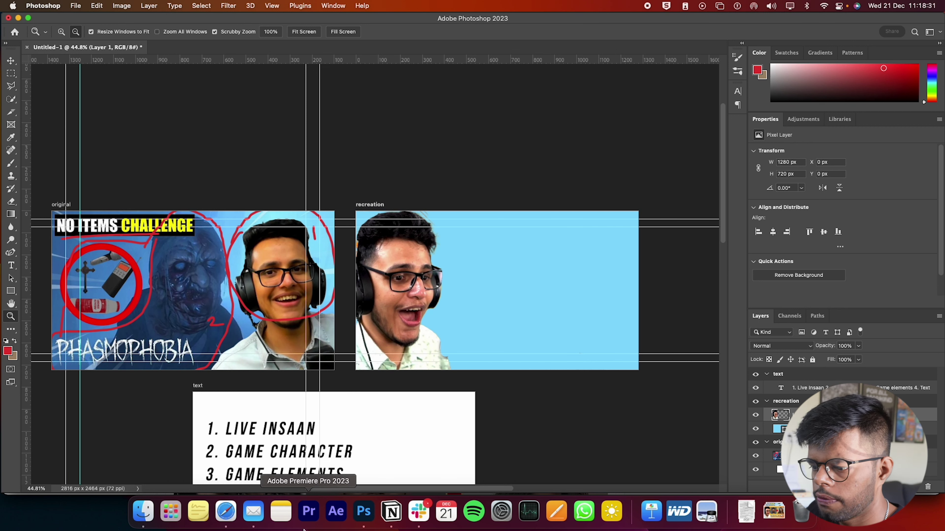
Switch to Safari, show the image results for "phasmophobia" and save the 1920 × 1080 igamesnews.com picture of the ghost with the bloodied face
{"action": "left_click", "coordinate": [226, 512]}
{"action": "left_click", "coordinate": [818, 58]}
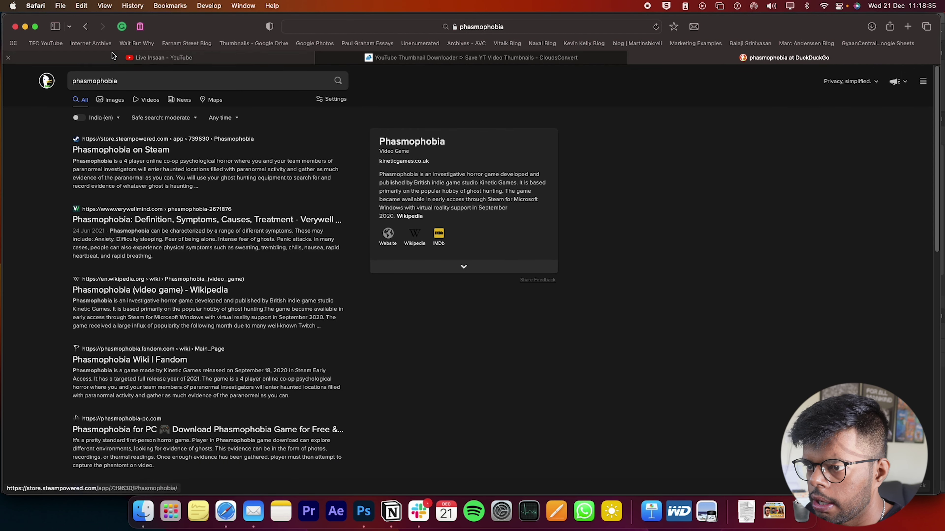
{"action": "left_click", "coordinate": [150, 88]}
{"action": "left_click", "coordinate": [2, 153]}
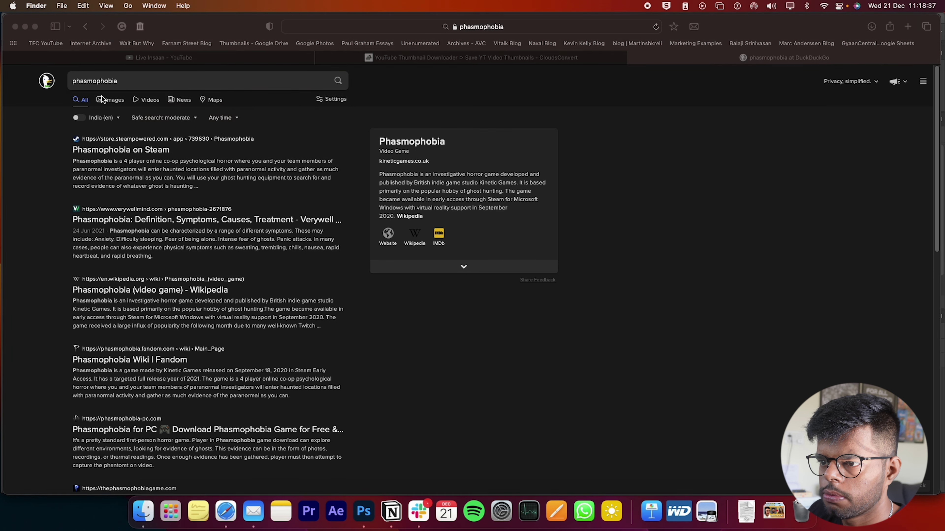
{"action": "left_click", "coordinate": [116, 105]}
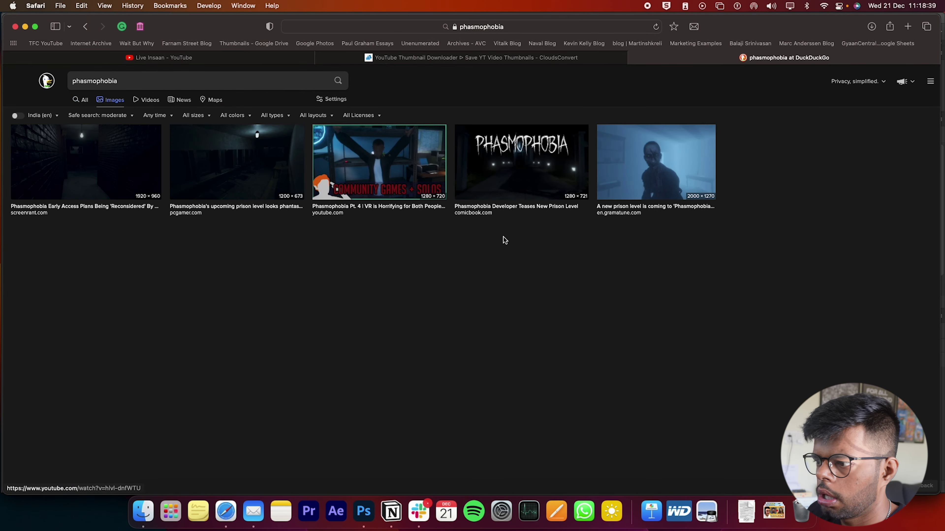
{"action": "left_click", "coordinate": [726, 154]}
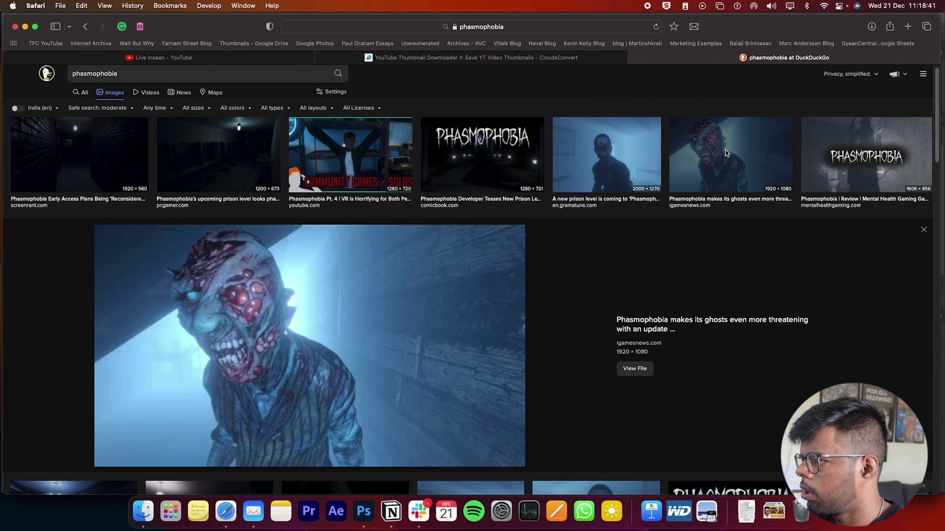
{"action": "right_click", "coordinate": [270, 344]}
{"action": "left_click", "coordinate": [312, 381]}
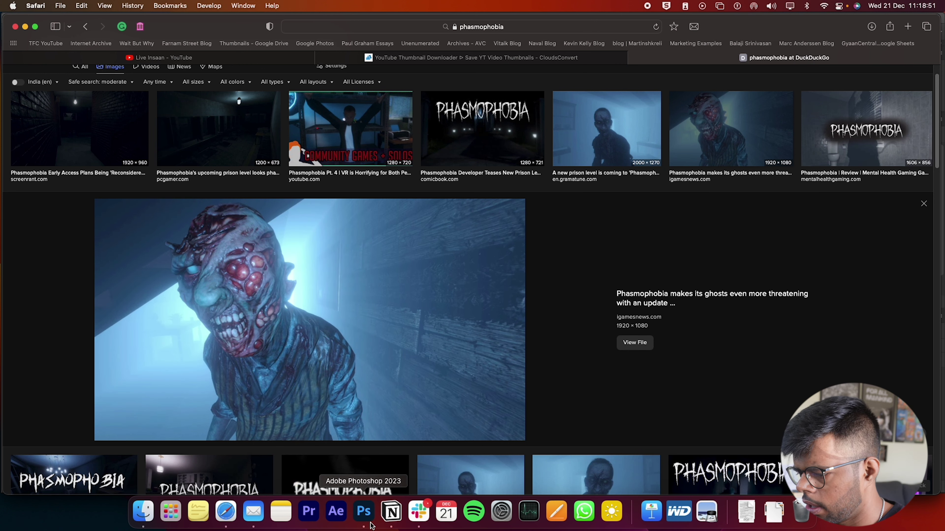
Switch to Photoshop and place the downloaded ghost picture in the recreation artboard, accepting the default Camera Raw settings
{"action": "left_click", "coordinate": [364, 511]}
{"action": "left_click", "coordinate": [780, 521]}
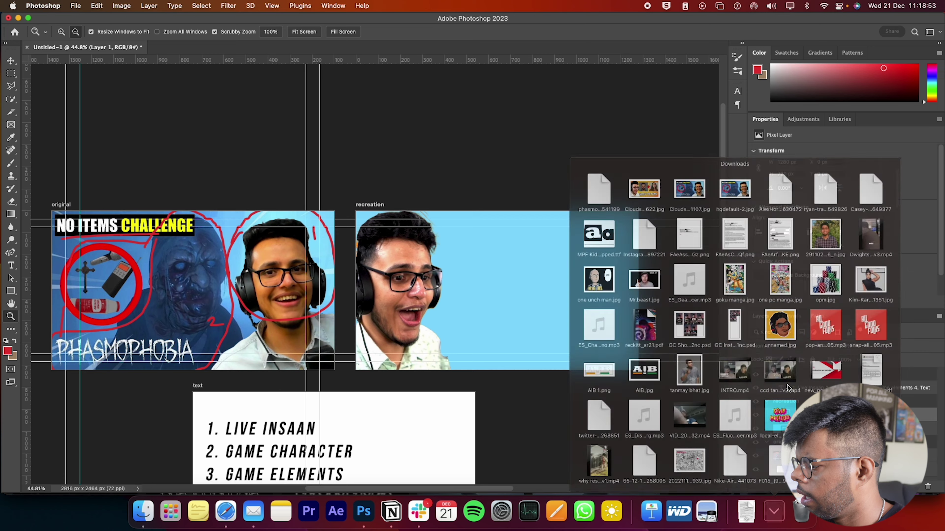
{"action": "left_click_drag", "start_coordinate": [567, 126], "coordinate": [471, 268]}
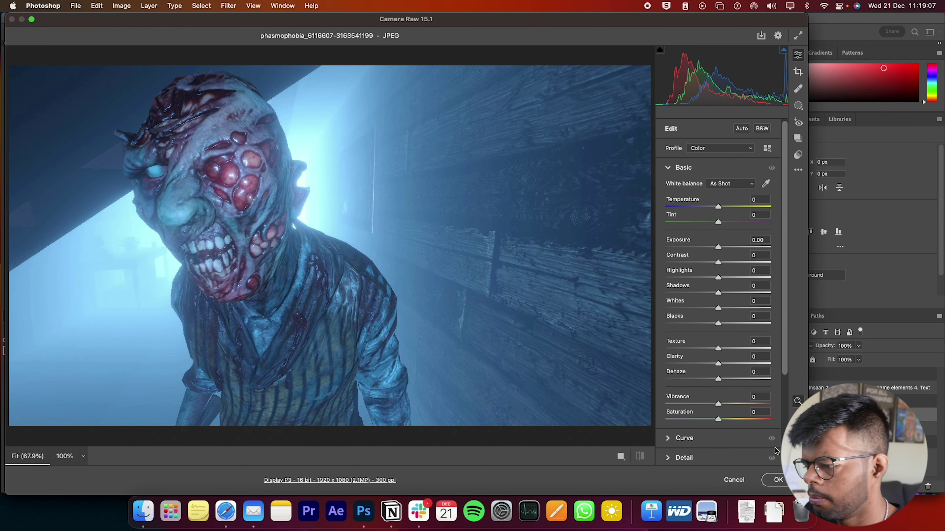
{"action": "left_click", "coordinate": [784, 483]}
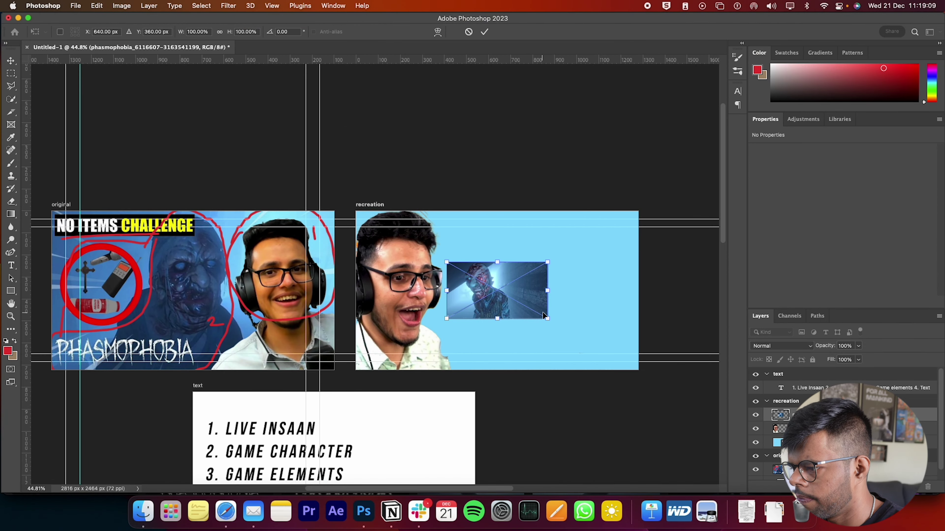
Enlarge the ghost picture to about 1080 by 607 px and position it beside the creator at the artboard's lower edge
{"action": "left_click_drag", "start_coordinate": [551, 318], "coordinate": [669, 389]}
{"action": "left_click_drag", "start_coordinate": [590, 348], "coordinate": [577, 330]}
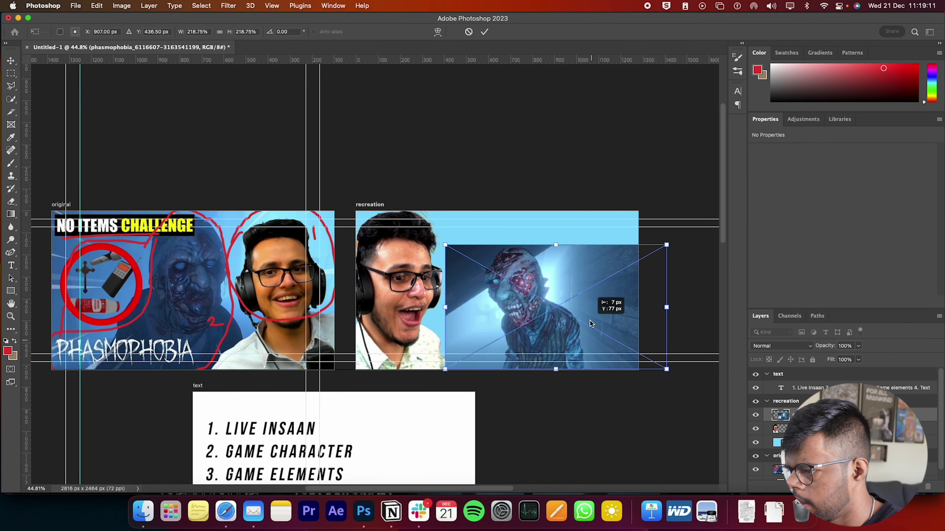
{"action": "left_click_drag", "start_coordinate": [655, 372], "coordinate": [669, 378]}
{"action": "left_click_drag", "start_coordinate": [601, 311], "coordinate": [591, 307]}
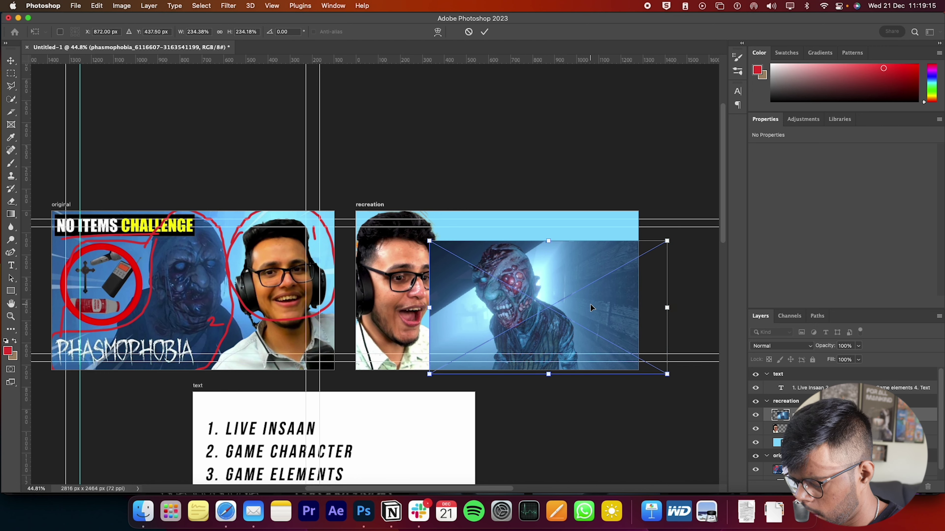
{"action": "key", "text": "Return"}
Select the ghost in the placed picture with automatic subject selection
{"action": "key", "text": "z"}
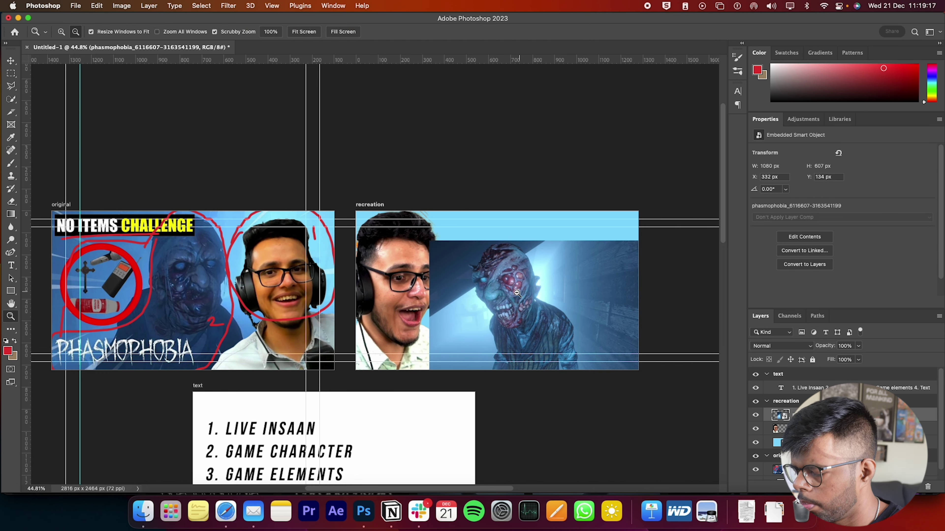
{"action": "left_click_drag", "start_coordinate": [519, 292], "coordinate": [543, 291]}
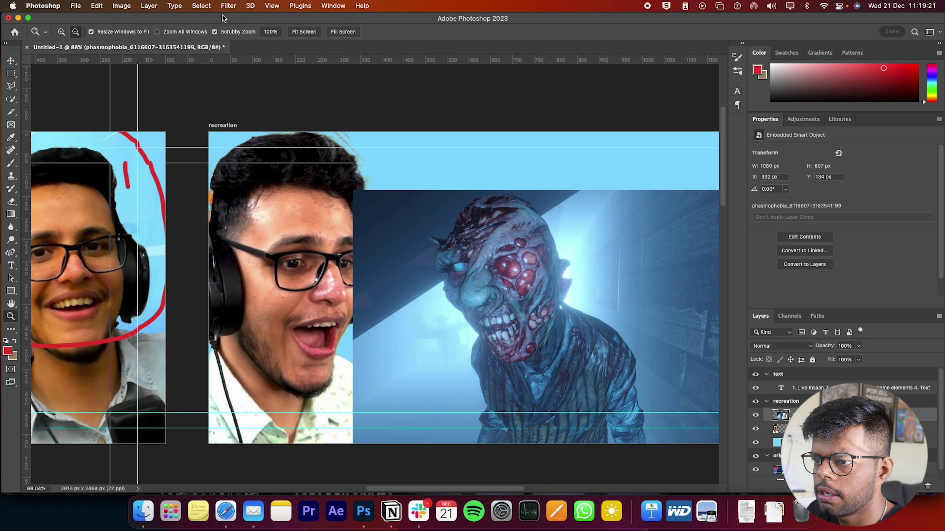
{"action": "left_click", "coordinate": [229, 6]}
{"action": "left_click", "coordinate": [207, 118]}
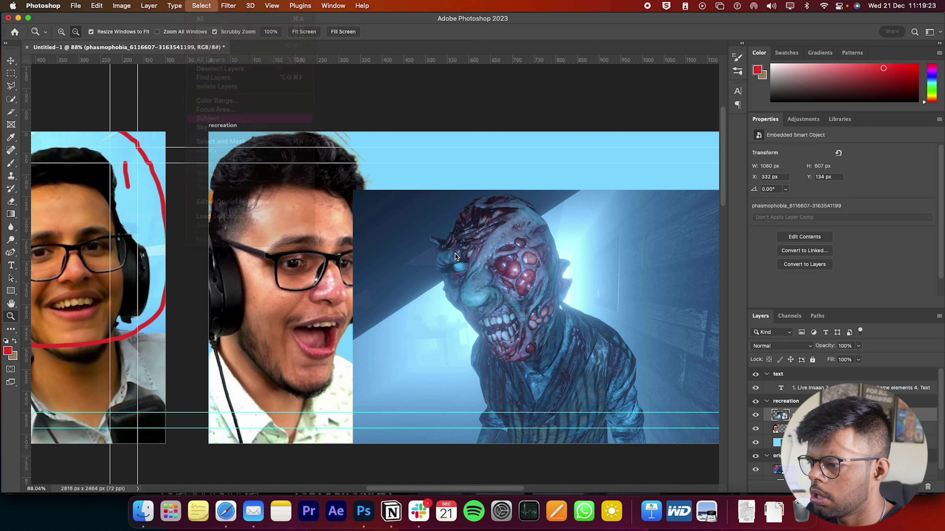
{"action": "scroll", "coordinate": [455, 253], "scroll_direction": "right", "scroll_amount": 10}
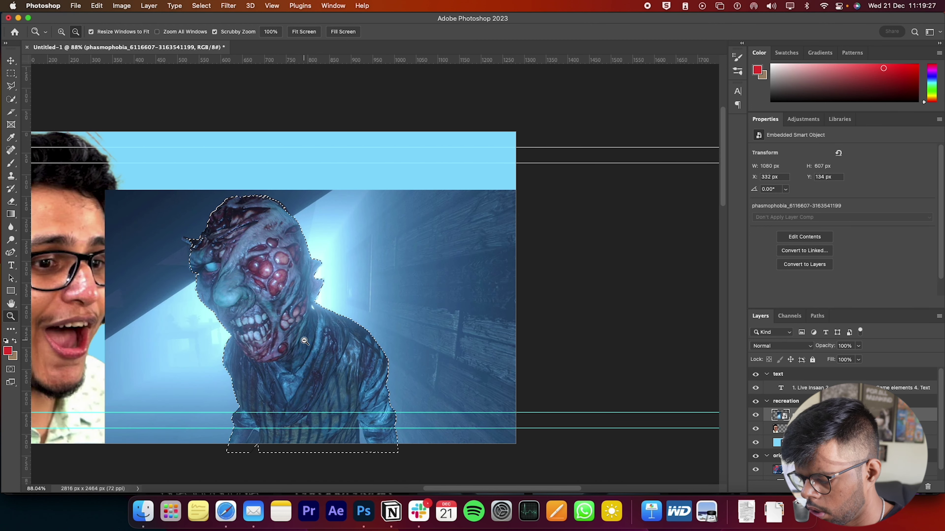
Copy the selected ghost to its own layer and delete the placed ghost picture beneath it
{"action": "scroll", "coordinate": [294, 320], "scroll_direction": "left", "scroll_amount": 3}
{"action": "key", "text": "w"}
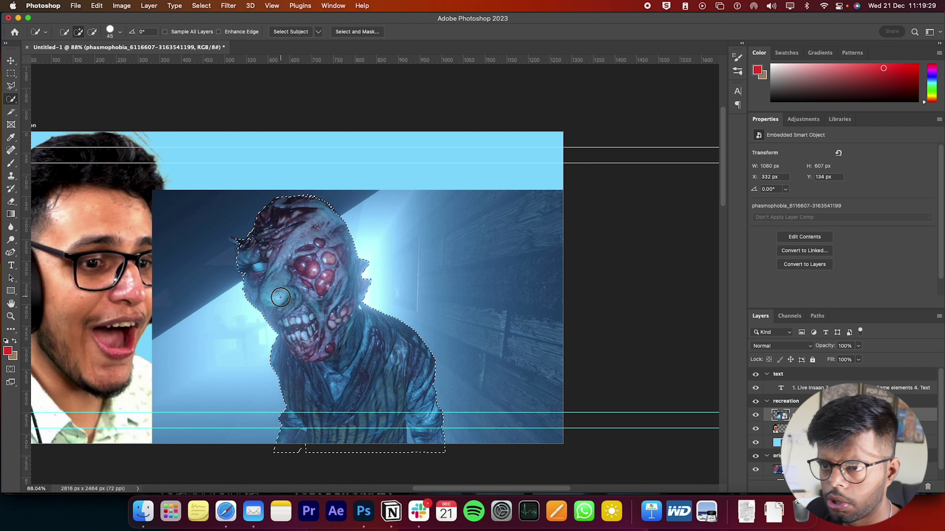
{"action": "right_click", "coordinate": [309, 269]}
{"action": "left_click", "coordinate": [356, 345]}
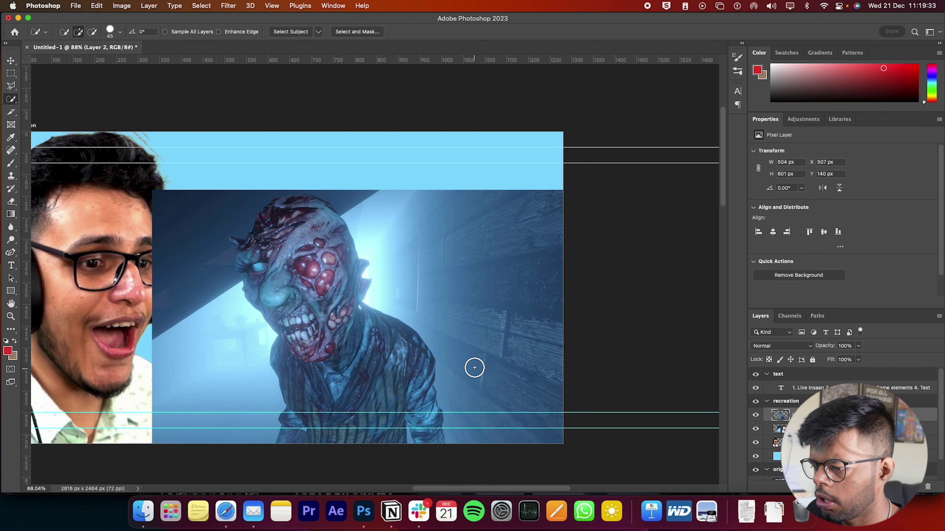
{"action": "left_click", "coordinate": [804, 429]}
{"action": "key", "text": "Delete"}
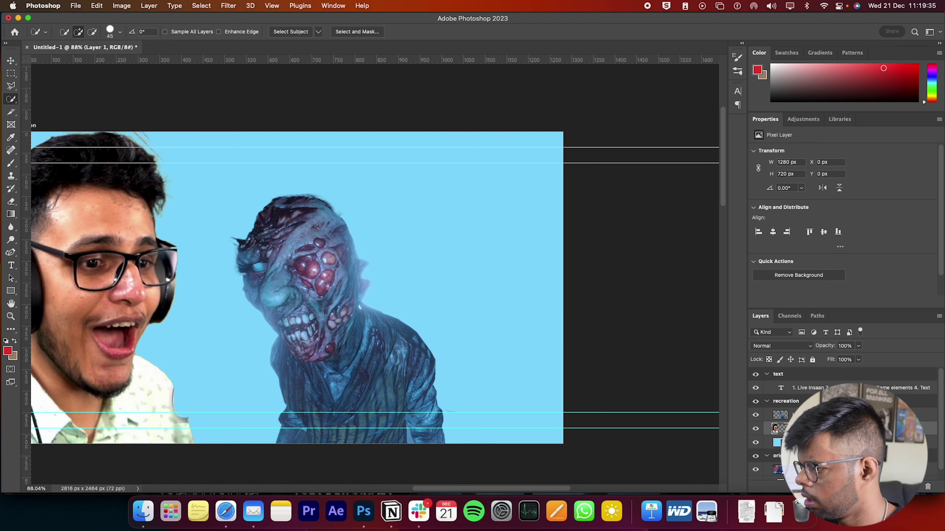
{"action": "key", "text": "z"}
{"action": "left_click", "coordinate": [322, 353], "text": "alt"}
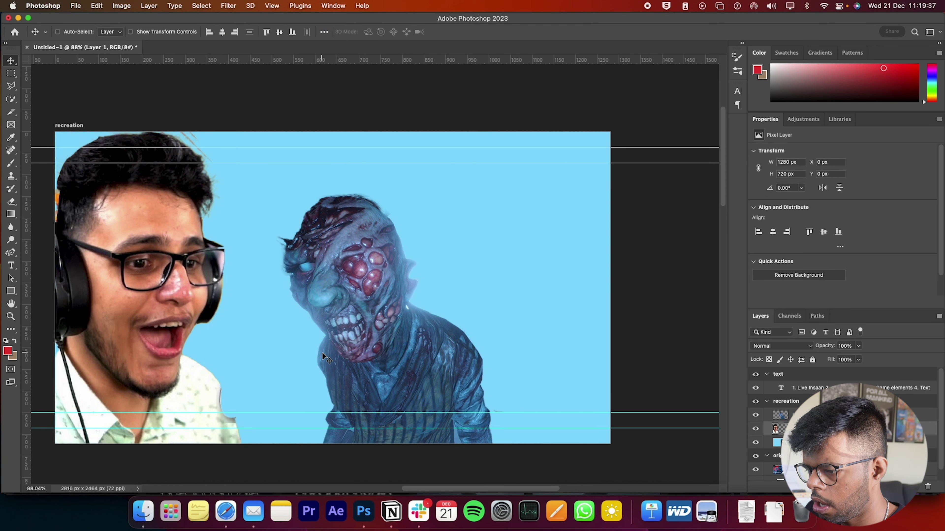
{"action": "left_click", "coordinate": [400, 374], "text": "alt"}
{"action": "scroll", "coordinate": [400, 374], "scroll_direction": "down", "scroll_amount": 2}
{"action": "scroll", "coordinate": [399, 374], "scroll_direction": "up", "scroll_amount": 2}
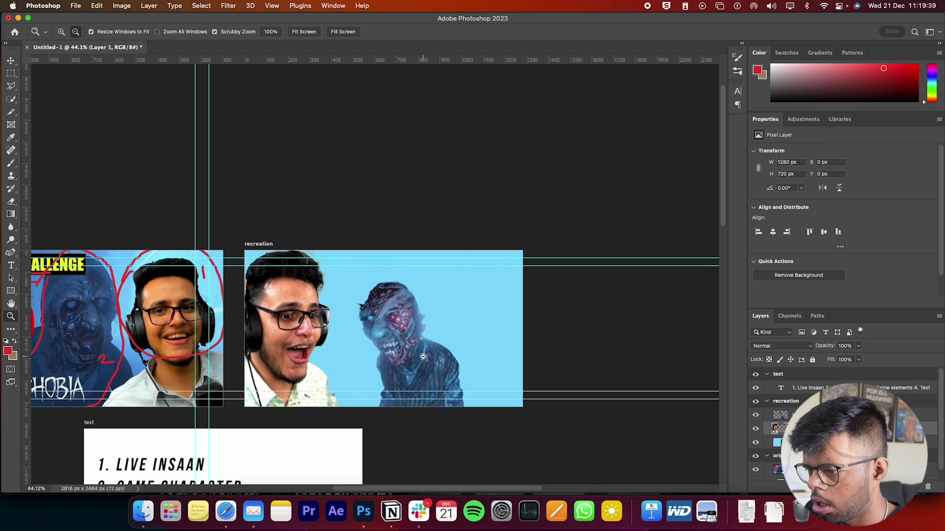
{"action": "scroll", "coordinate": [424, 357], "scroll_direction": "left", "scroll_amount": 3}
{"action": "key", "text": "v"}
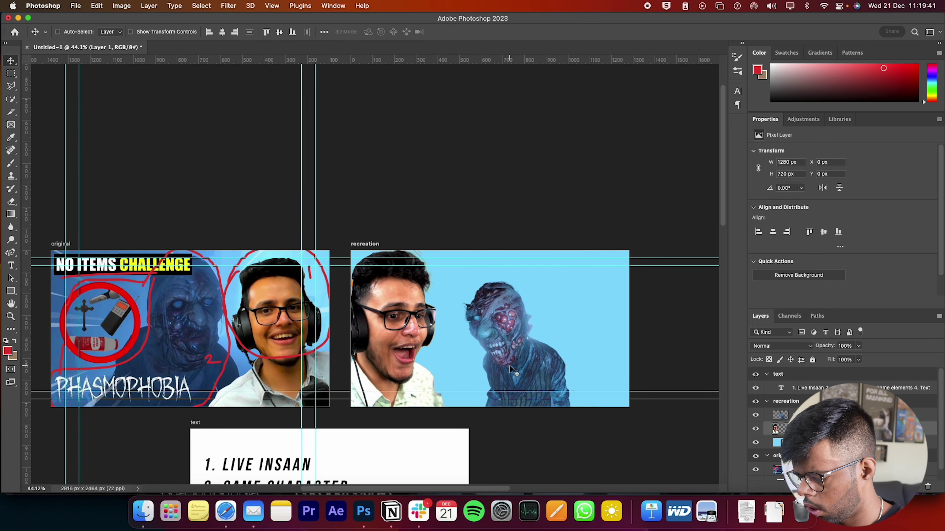
{"action": "key", "text": "super+t"}
{"action": "left_click_drag", "start_coordinate": [529, 369], "coordinate": [515, 367]}
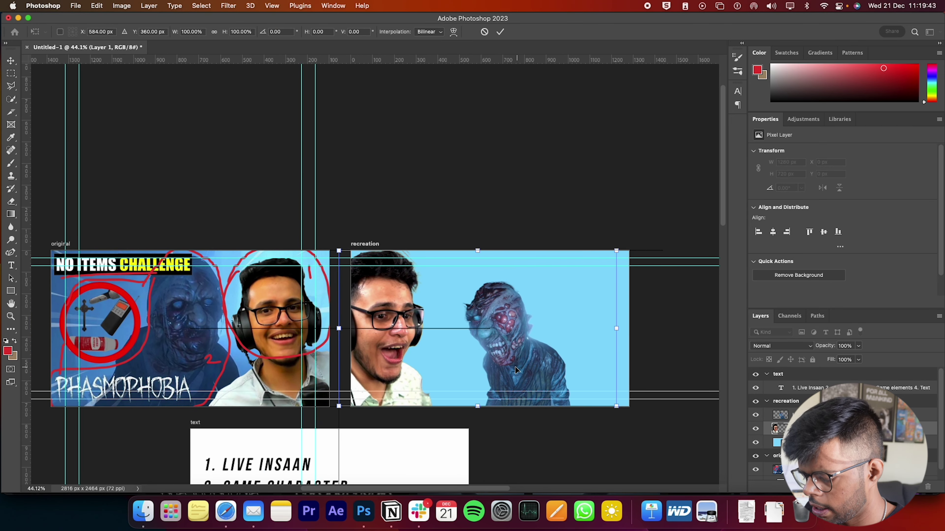
{"action": "key", "text": "Escape"}
Enlarge the ghost cutout to about 663 by 790 px and position it beside the creator at about X 392, Y -24 px
{"action": "left_click", "coordinate": [526, 366]}
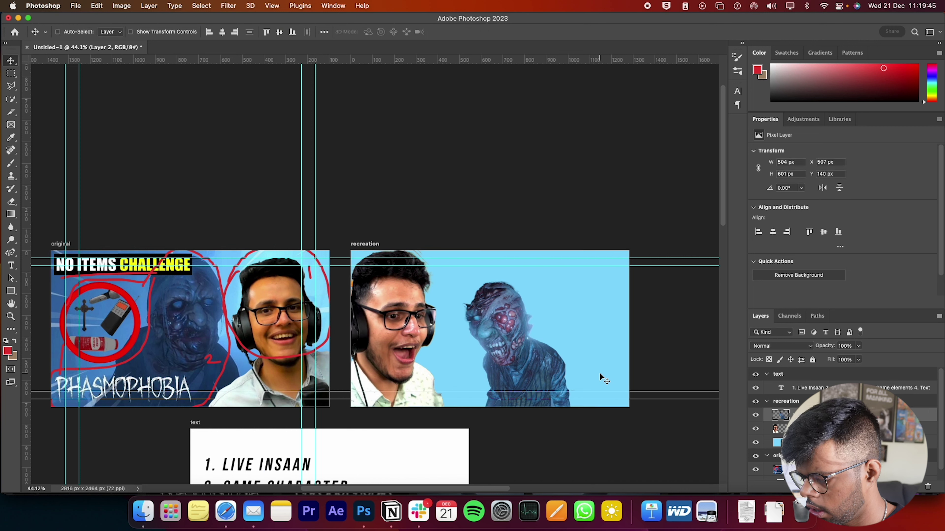
{"action": "key", "text": "super+t"}
{"action": "left_click_drag", "start_coordinate": [518, 283], "coordinate": [517, 238]}
{"action": "left_click_drag", "start_coordinate": [518, 329], "coordinate": [509, 335]}
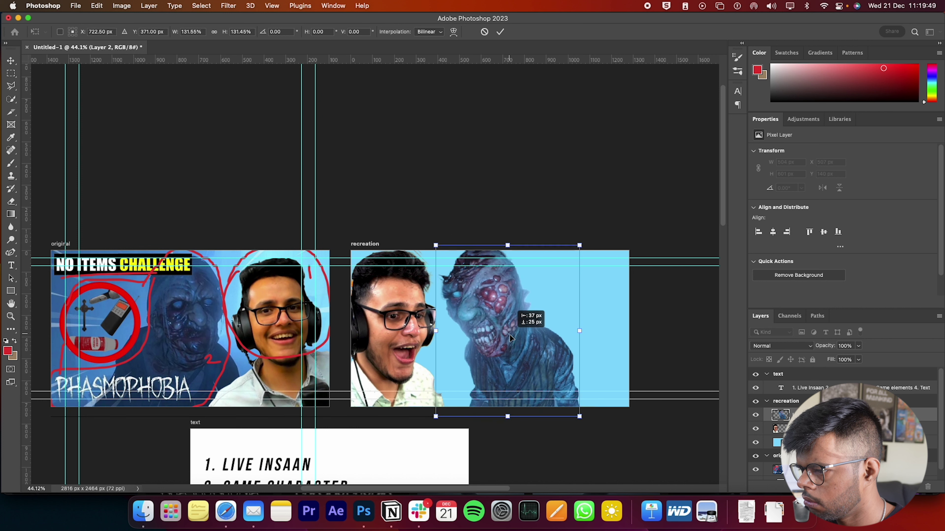
{"action": "key", "text": "Return"}
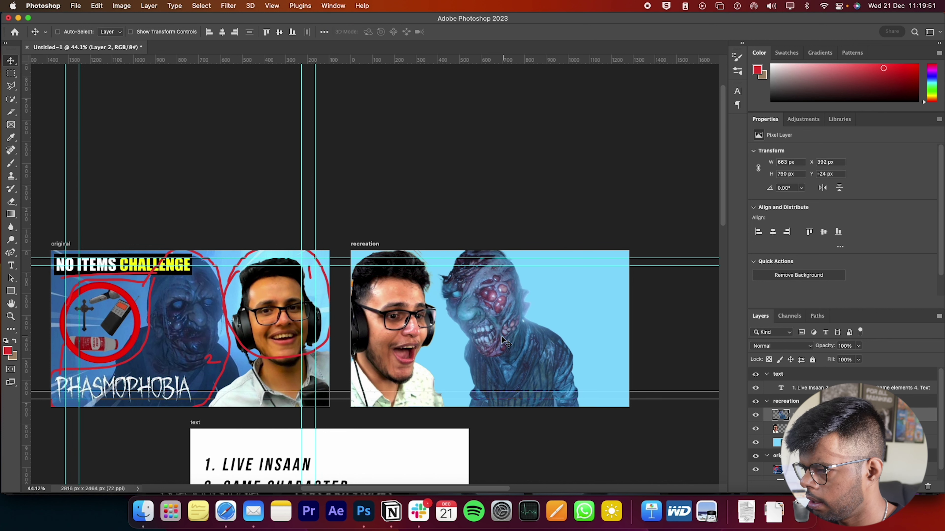
Switch to Safari and save the 1280 × 721 comicbook.com picture with the white PHASMOPHOBIA lettering to Downloads
{"action": "scroll", "coordinate": [535, 357], "scroll_direction": "left", "scroll_amount": 5}
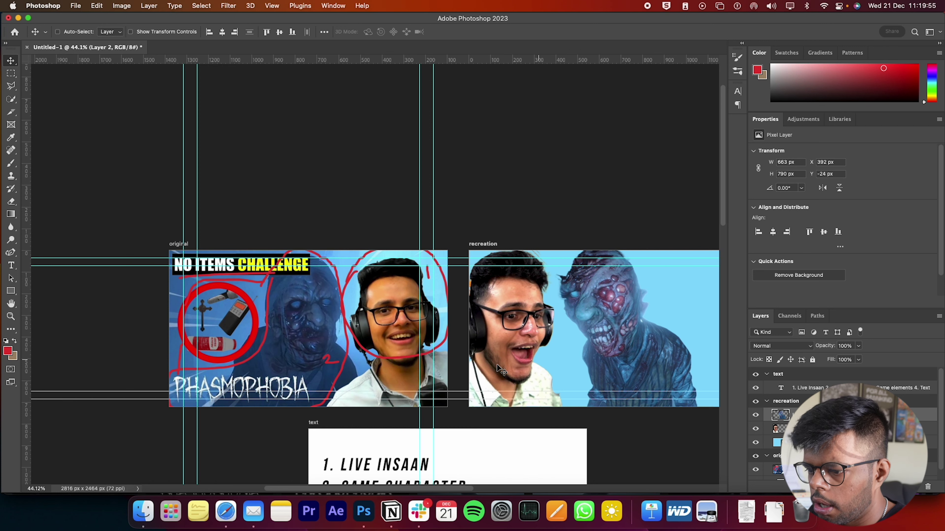
{"action": "scroll", "coordinate": [426, 379], "scroll_direction": "right", "scroll_amount": 4}
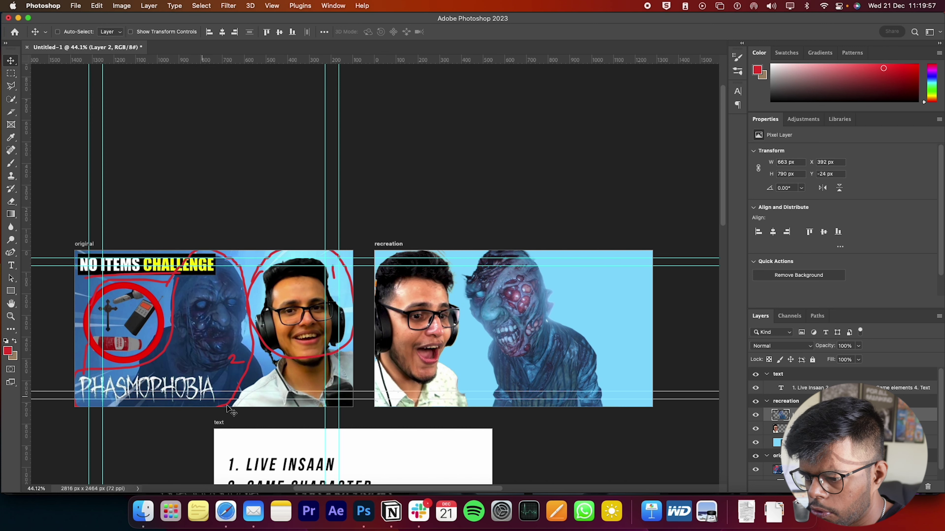
{"action": "left_click", "coordinate": [228, 520]}
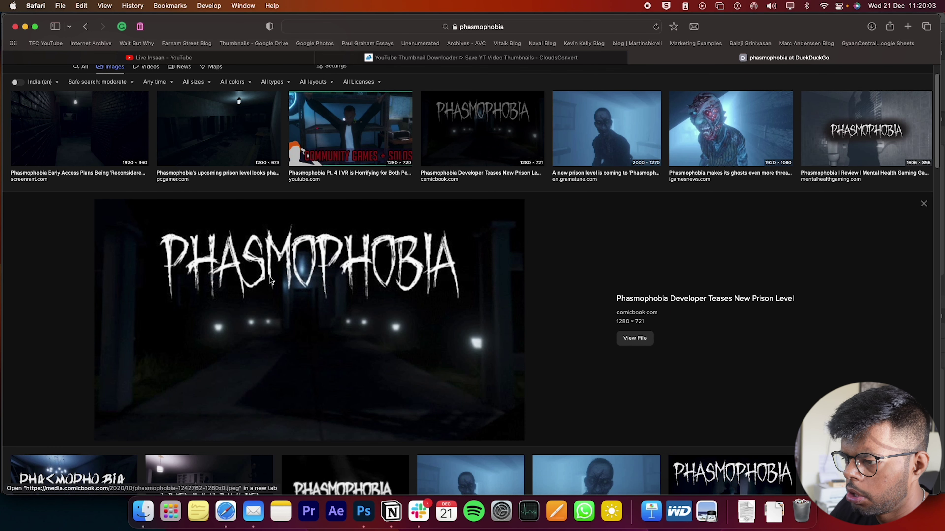
{"action": "right_click", "coordinate": [323, 256]}
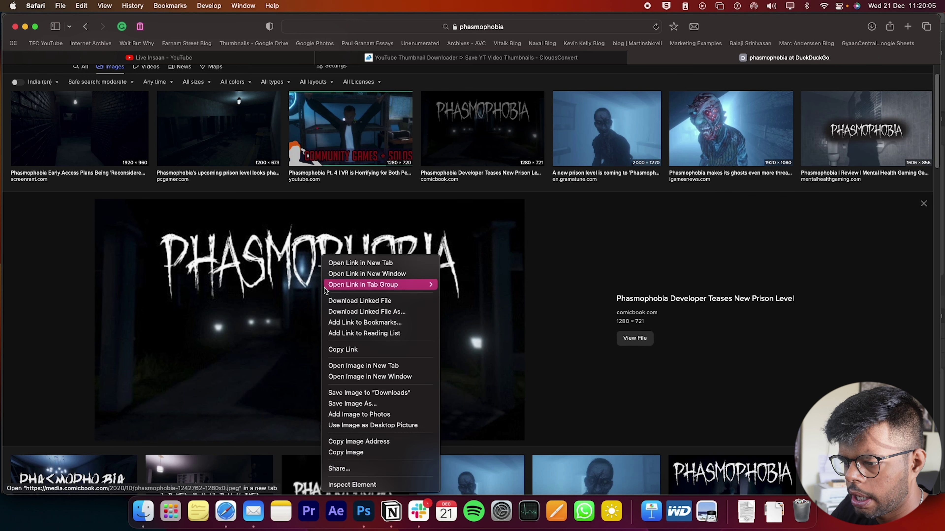
{"action": "left_click", "coordinate": [396, 397]}
Switch to Photoshop, place the downloaded logo picture in the recreation artboard with default Camera Raw settings, and enlarge it to about 978 by 551 px
{"action": "key", "text": "super+Tab"}
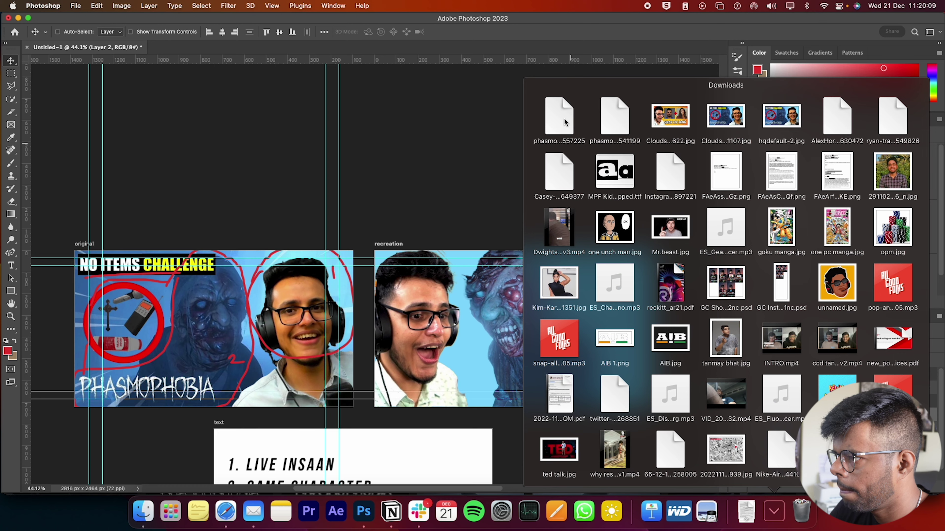
{"action": "left_click_drag", "start_coordinate": [564, 122], "coordinate": [505, 279]}
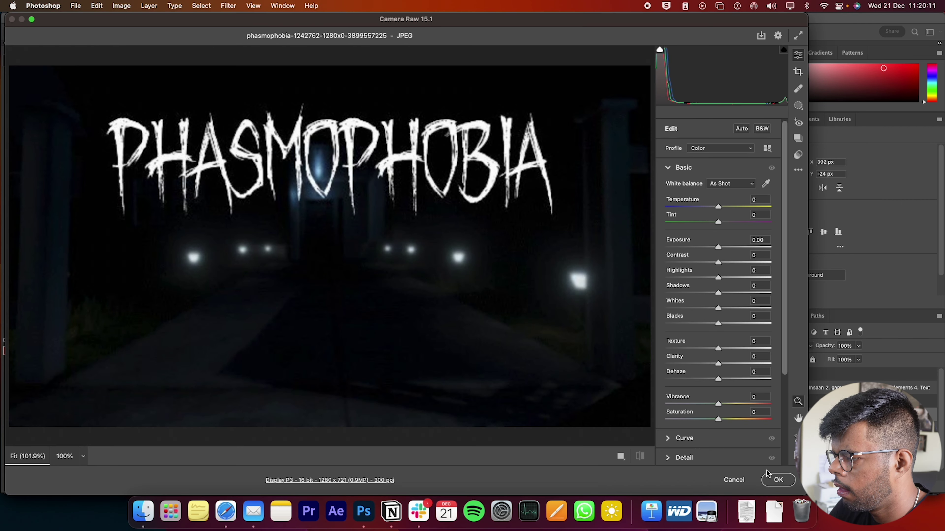
{"action": "left_click", "coordinate": [778, 480]}
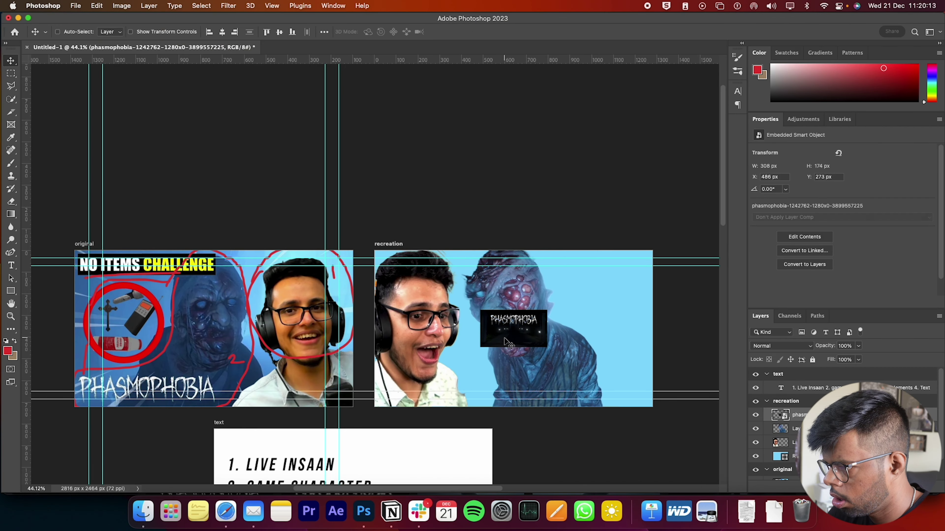
{"action": "left_click_drag", "start_coordinate": [545, 351], "coordinate": [632, 415]}
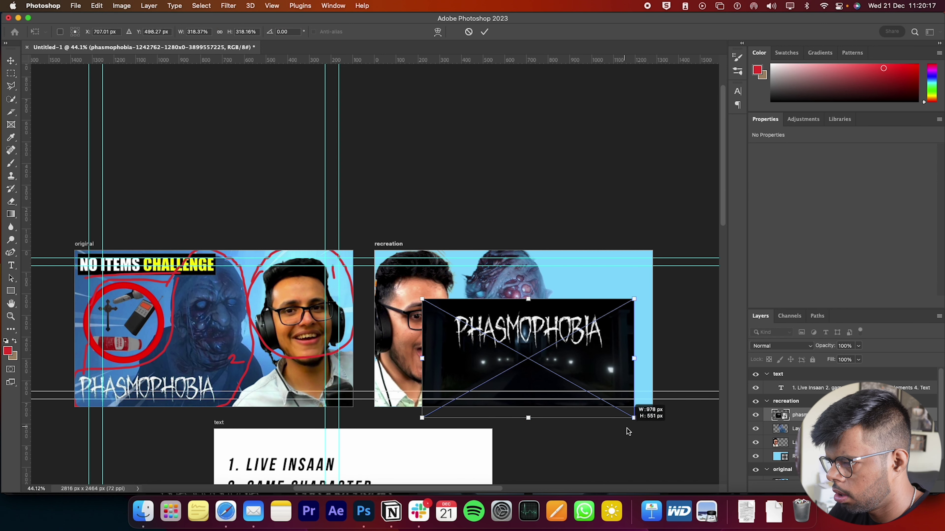
{"action": "left_click_drag", "start_coordinate": [608, 357], "coordinate": [566, 362]}
{"action": "key", "text": "Return"}
{"action": "key", "text": "z"}
{"action": "scroll", "coordinate": [566, 362], "scroll_direction": "right", "scroll_amount": 3}
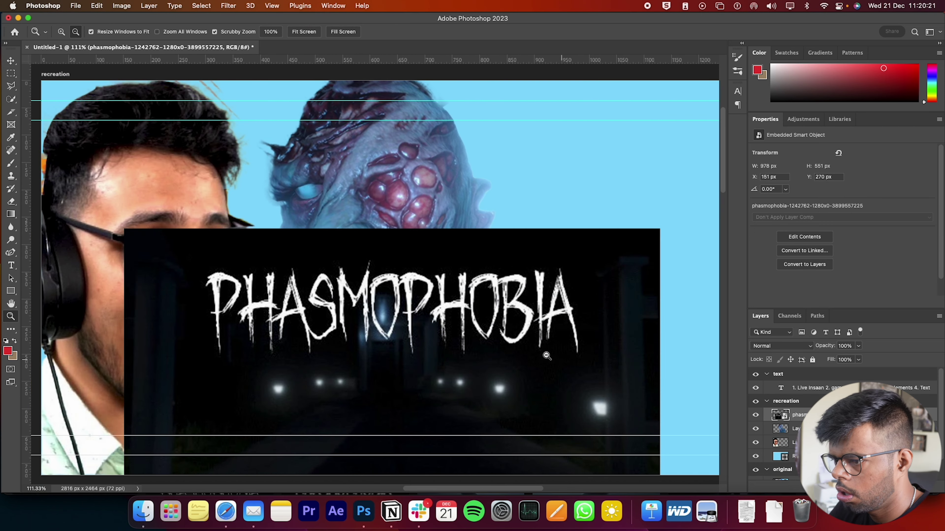
{"action": "key", "text": "v"}
{"action": "left_click", "coordinate": [204, 5]}
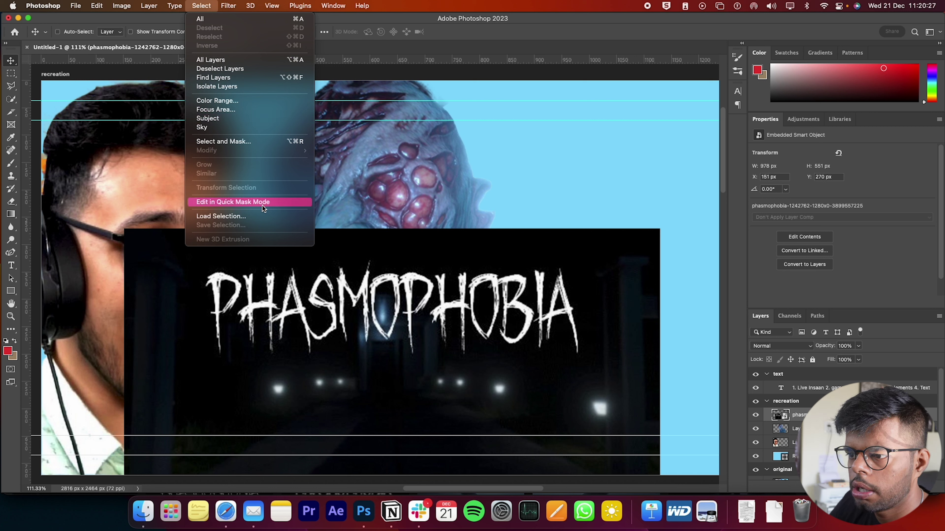
{"action": "mouse_move", "coordinate": [228, 5]}
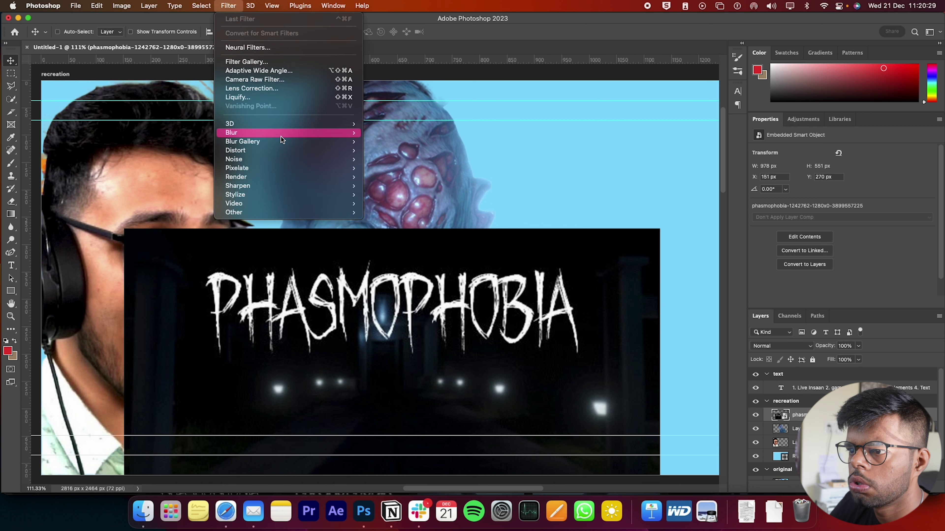
{"action": "left_click", "coordinate": [246, 300]}
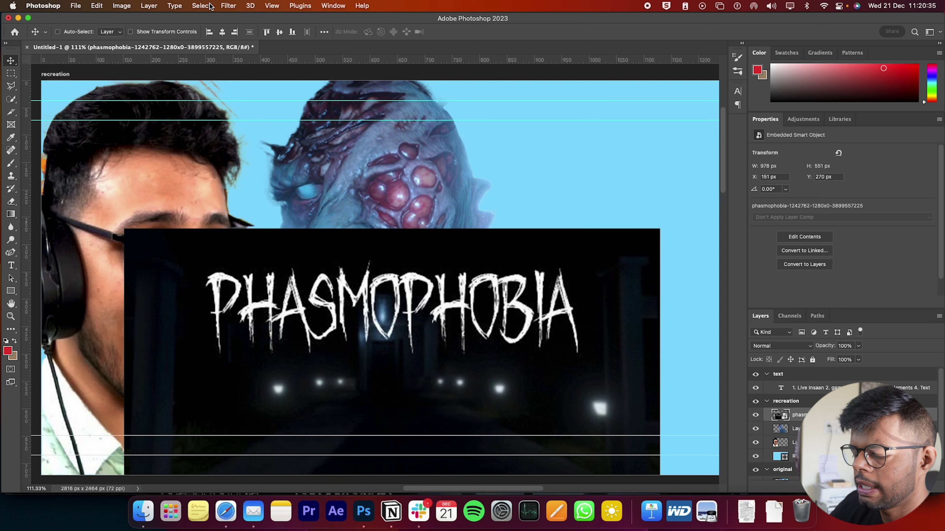
{"action": "scroll", "coordinate": [353, 217], "scroll_direction": "down", "scroll_amount": 3}
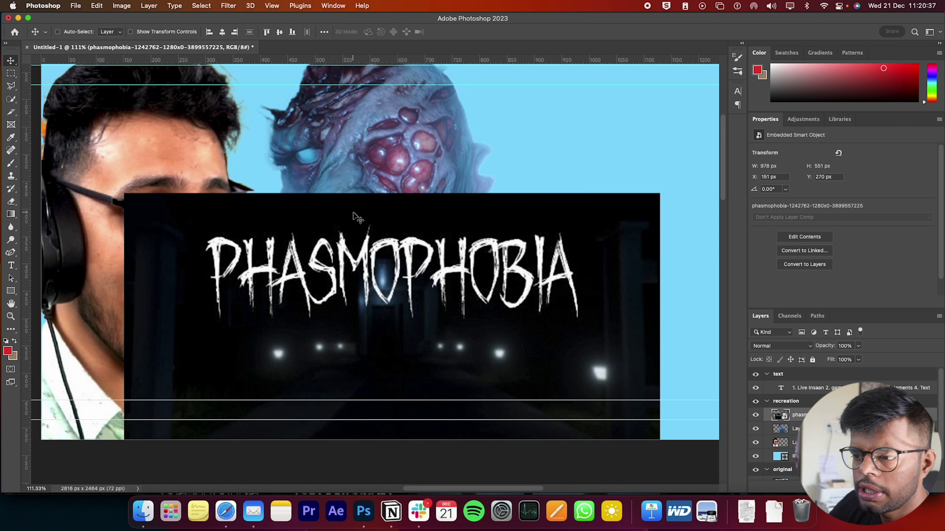
Try to select the white PHASMOPHOBIA lettering with Color Range at fuzziness 12, sampling the lettering's white, and drop the selection after inspecting its edges
{"action": "left_click", "coordinate": [203, 5]}
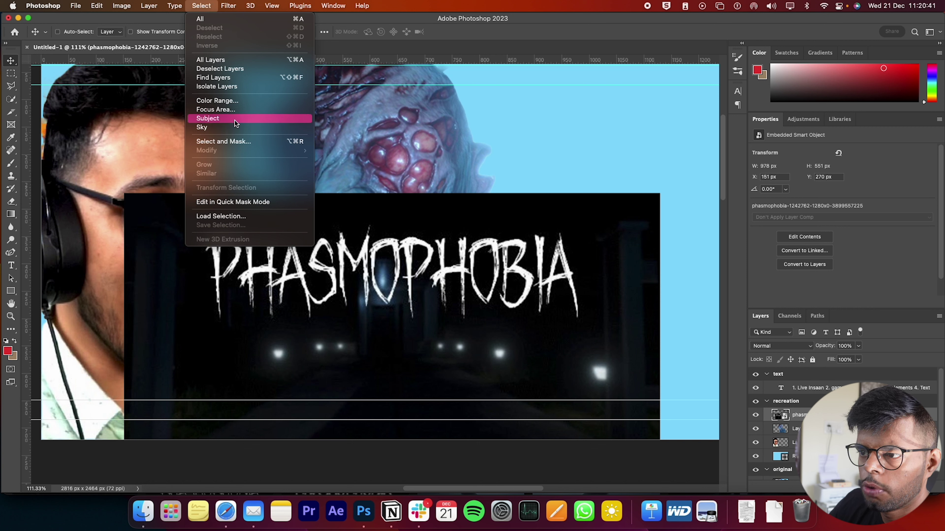
{"action": "left_click", "coordinate": [228, 101]}
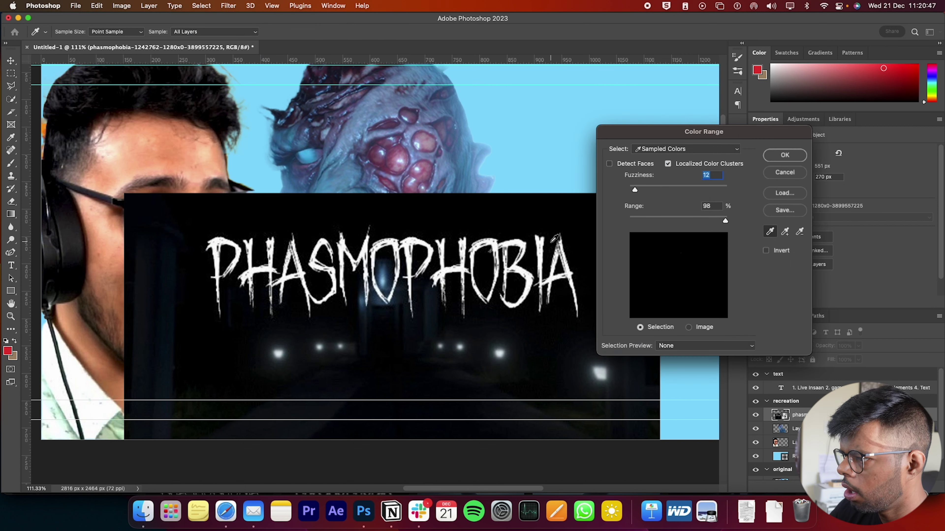
{"action": "left_click", "coordinate": [542, 238]}
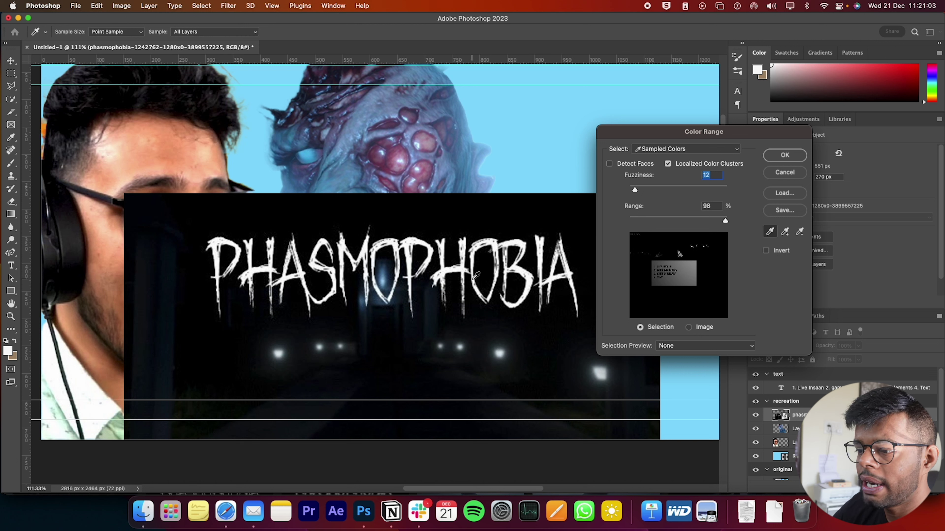
{"action": "left_click", "coordinate": [795, 154]}
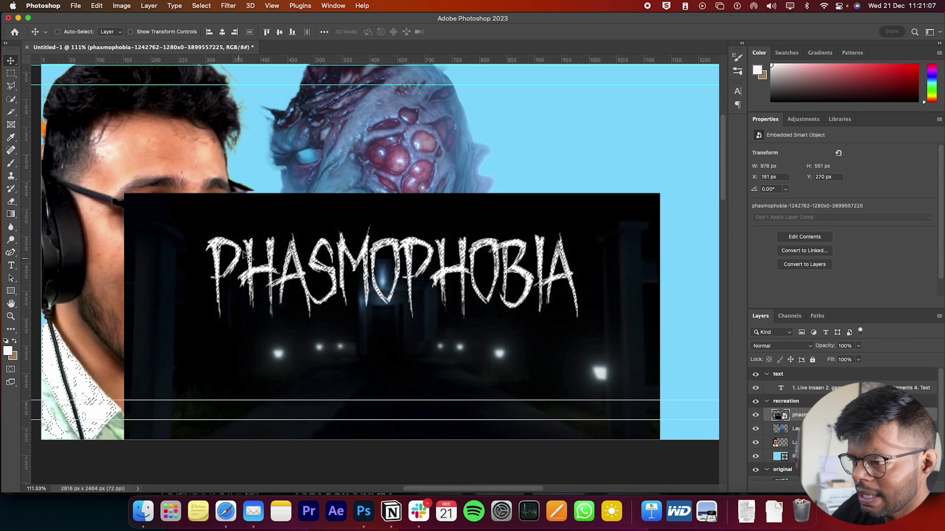
{"action": "key", "text": "z"}
{"action": "scroll", "coordinate": [399, 233], "scroll_direction": "up", "scroll_amount": 5}
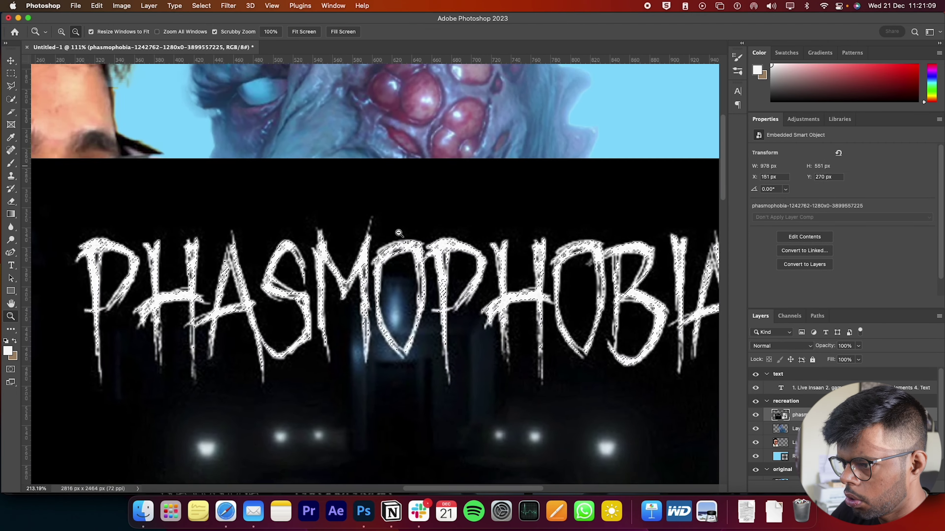
{"action": "scroll", "coordinate": [399, 233], "scroll_direction": "up", "scroll_amount": 2}
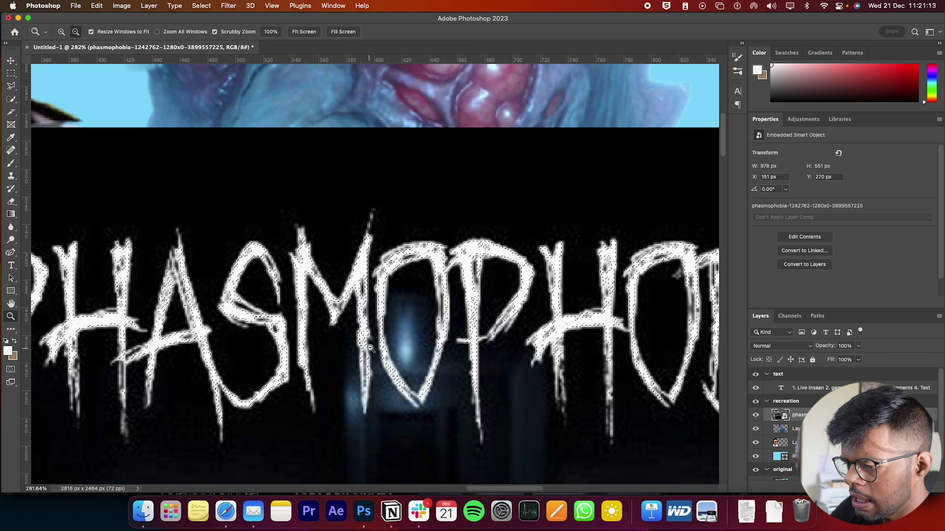
{"action": "scroll", "coordinate": [430, 372], "scroll_direction": "down", "scroll_amount": 5}
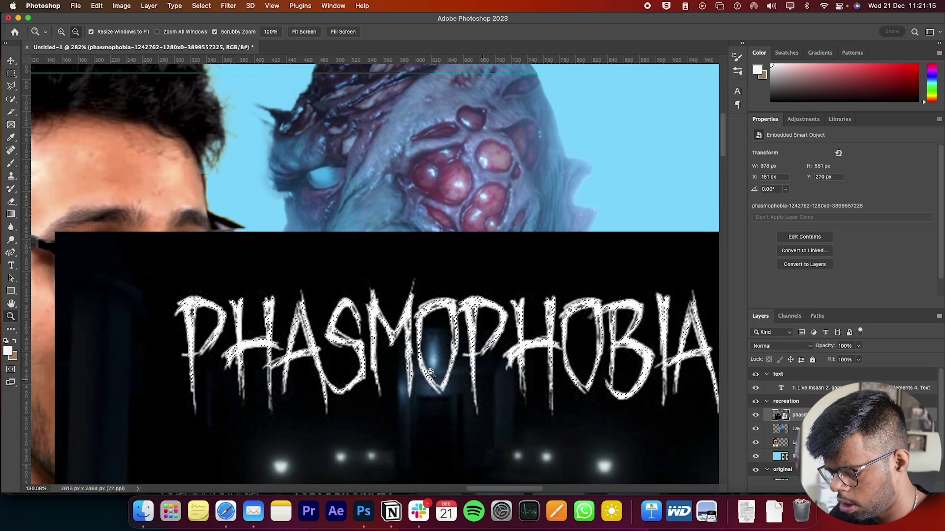
{"action": "scroll", "coordinate": [431, 372], "scroll_direction": "down", "scroll_amount": 2}
{"action": "scroll", "coordinate": [429, 371], "scroll_direction": "down", "scroll_amount": 2}
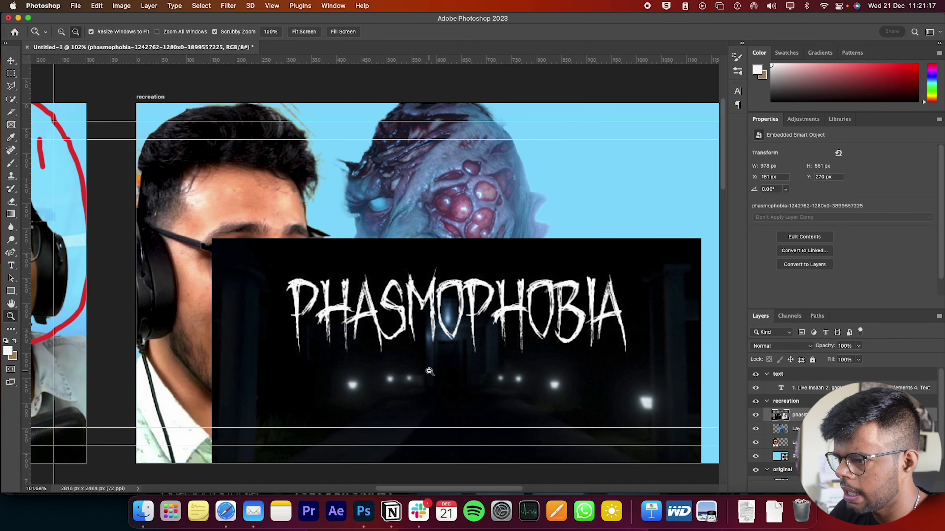
Try to select the white lettering again with Color Range at fuzziness 31, inspect the letter edges and deselect
{"action": "left_click", "coordinate": [200, 5]}
{"action": "left_click", "coordinate": [243, 96]}
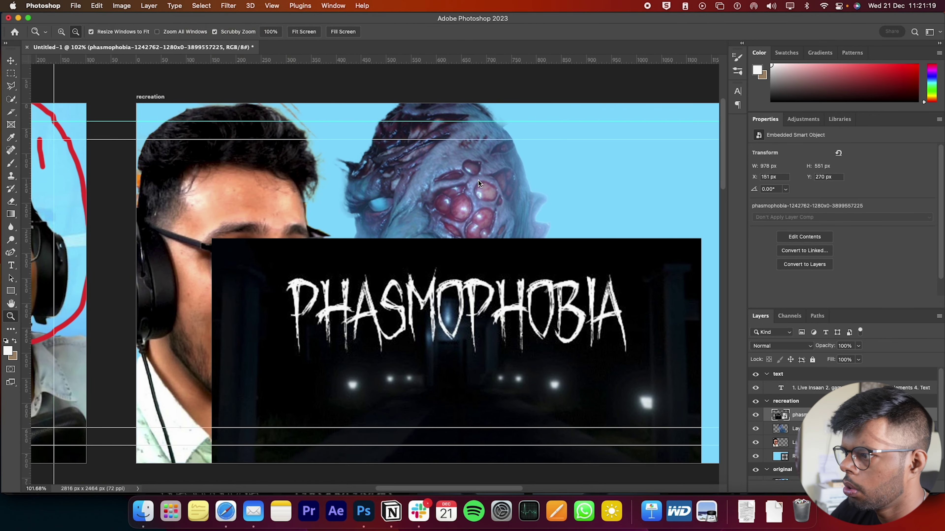
{"action": "left_click_drag", "start_coordinate": [635, 189], "coordinate": [644, 189]}
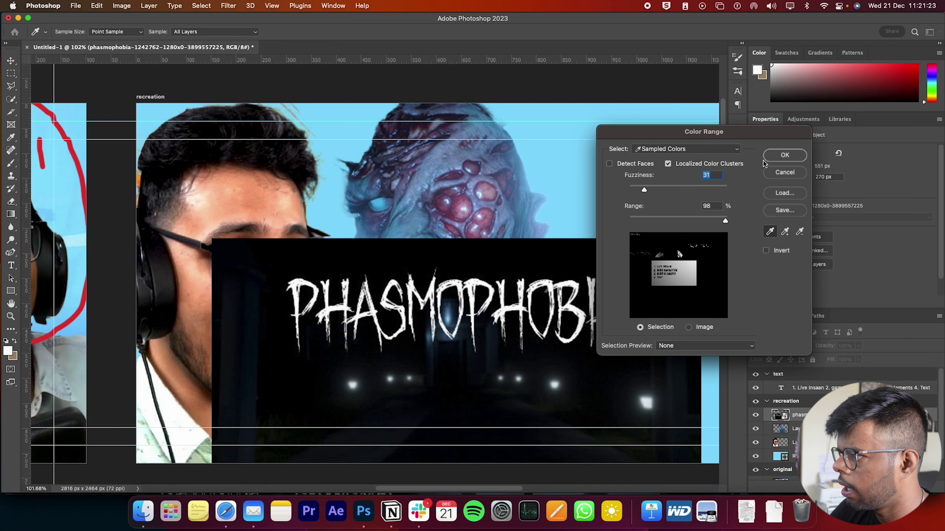
{"action": "left_click", "coordinate": [784, 155]}
{"action": "key", "text": "z"}
{"action": "scroll", "coordinate": [514, 338], "scroll_direction": "up", "scroll_amount": 10}
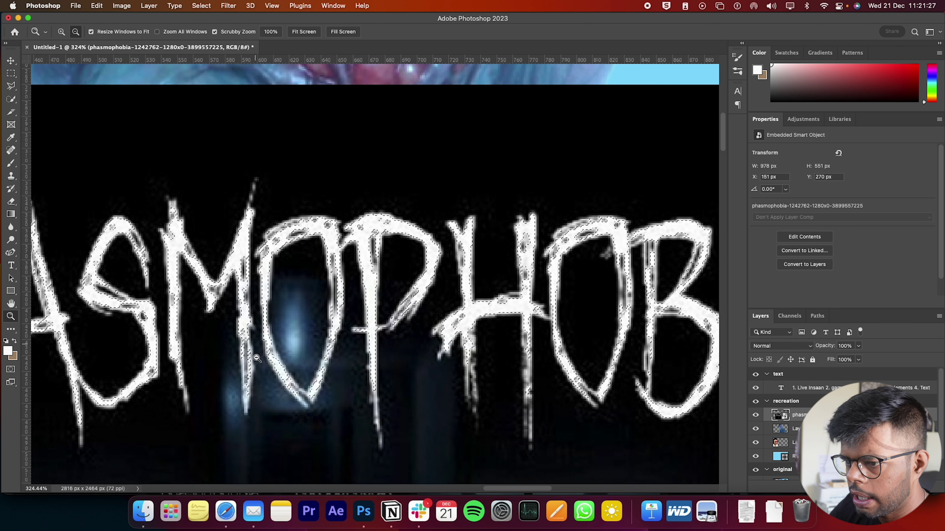
{"action": "key", "text": "super+d"}
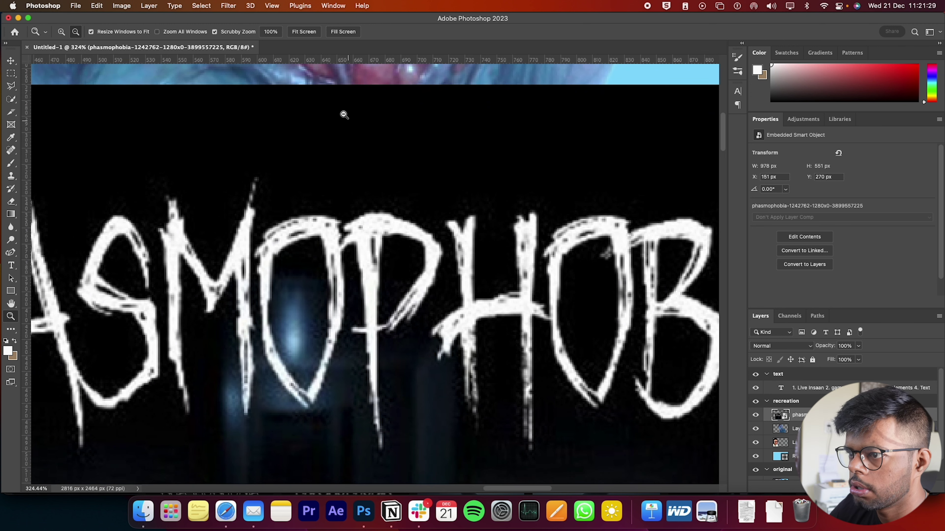
Try to select the white PHASMOPHOBIA lettering with Color Range at fuzziness 67, sampling the lettering's white
{"action": "left_click", "coordinate": [203, 6]}
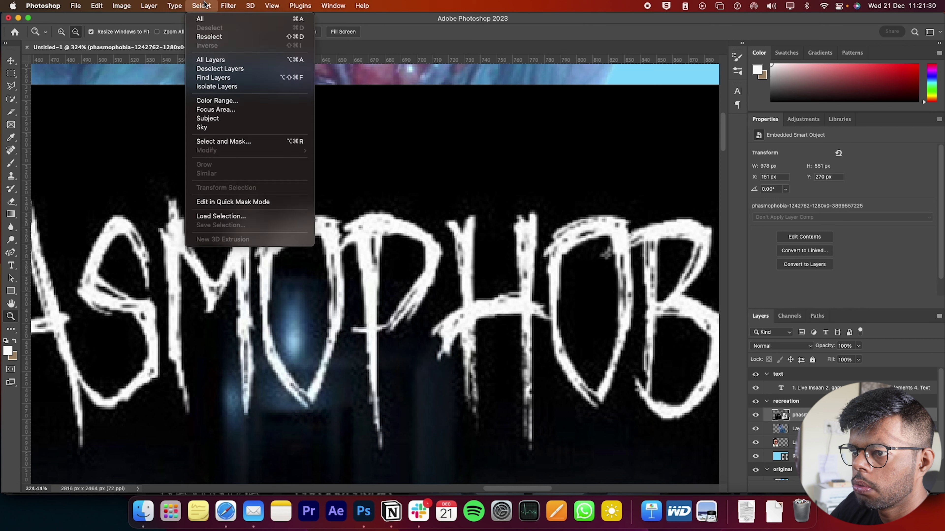
{"action": "left_click", "coordinate": [226, 104]}
{"action": "left_click_drag", "start_coordinate": [652, 191], "coordinate": [662, 191]}
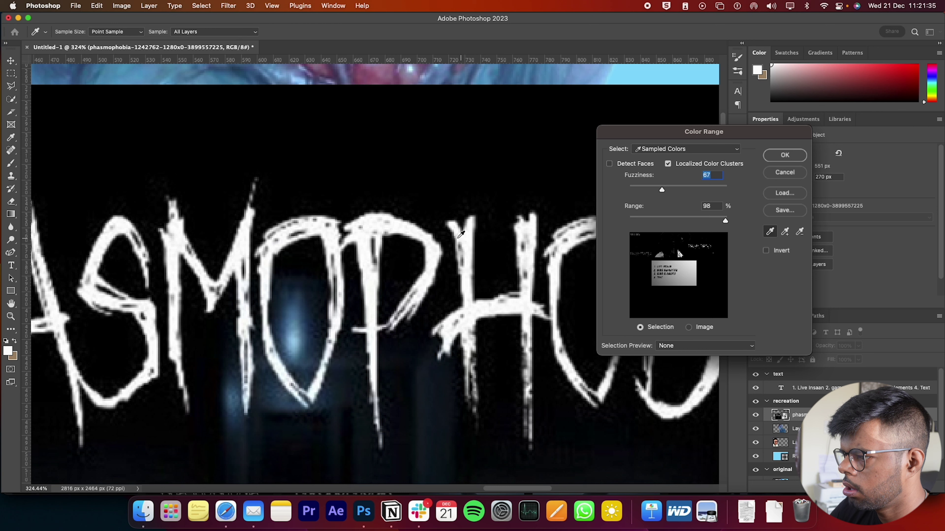
{"action": "left_click", "coordinate": [467, 236]}
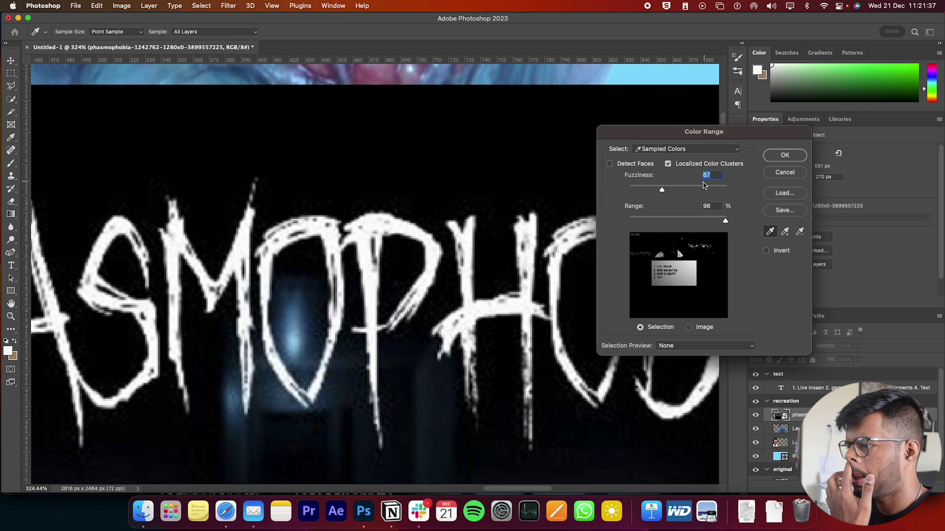
{"action": "left_click", "coordinate": [784, 155]}
{"action": "key", "text": "z"}
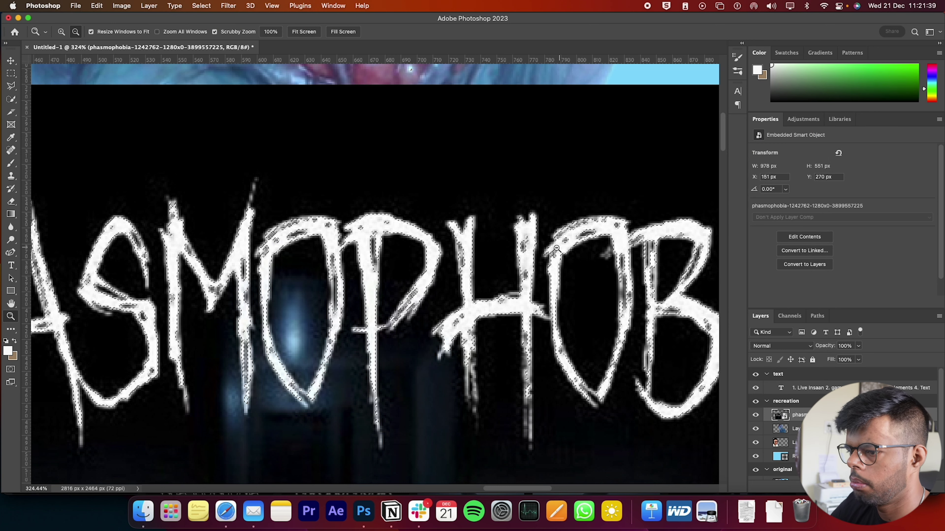
{"action": "left_click", "coordinate": [501, 274], "text": "alt"}
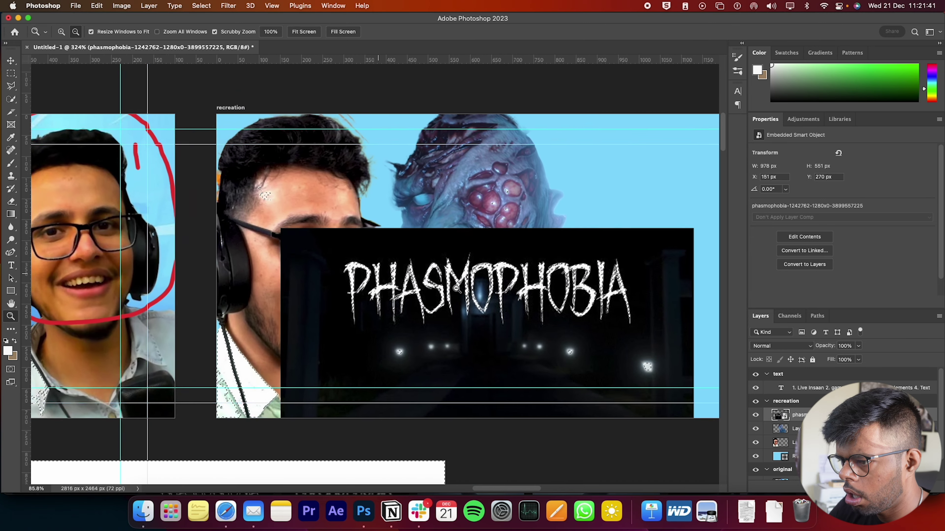
Try copying the selected lettering to its own layer, hide the logo picture and compare the result with the original thumbnail
{"action": "key", "text": "w"}
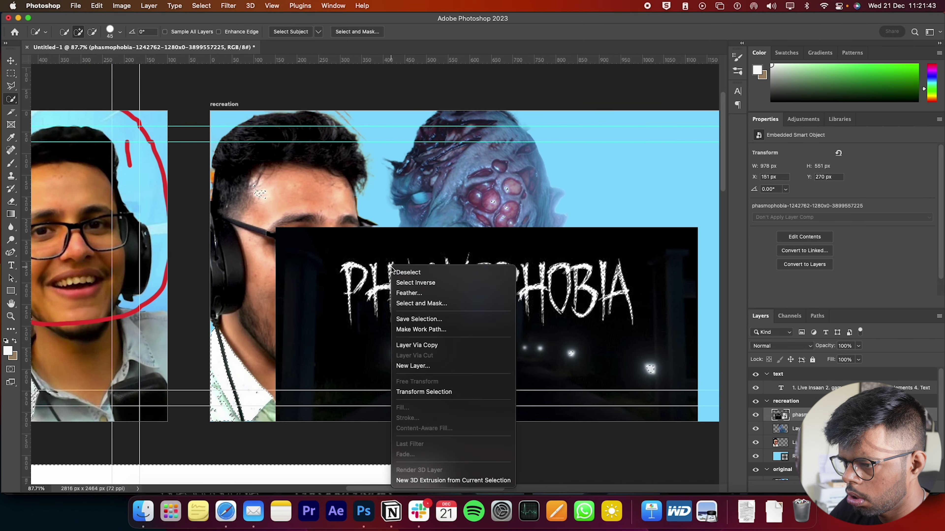
{"action": "right_click", "coordinate": [393, 266]}
{"action": "left_click", "coordinate": [444, 348]}
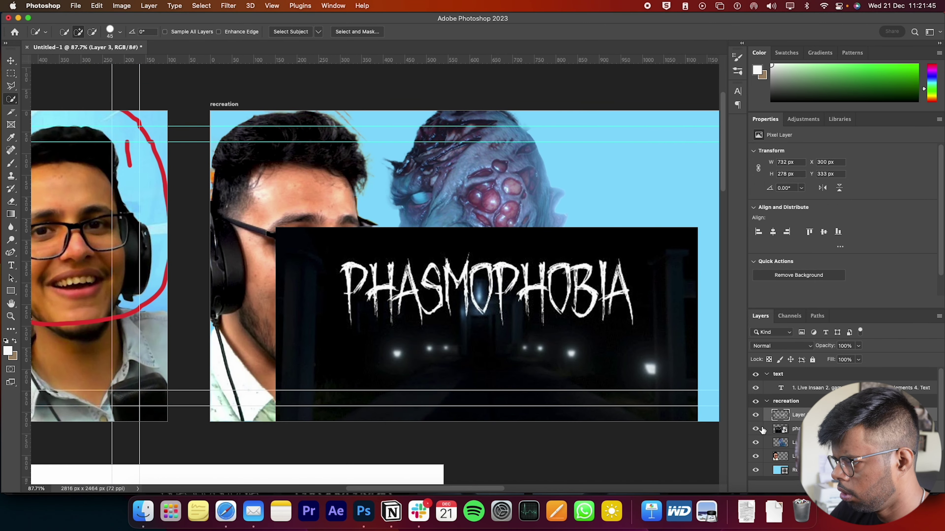
{"action": "left_click", "coordinate": [755, 429]}
{"action": "scroll", "coordinate": [521, 332], "scroll_direction": "left", "scroll_amount": 10}
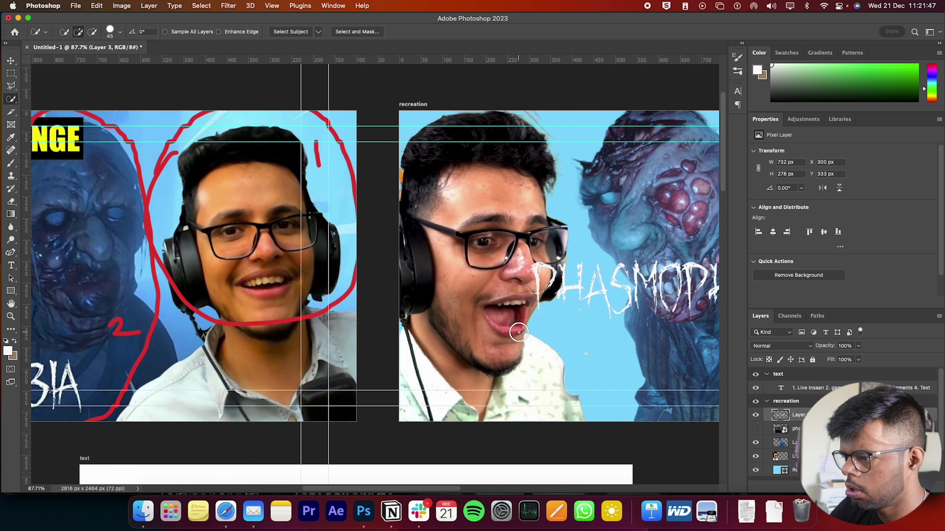
{"action": "scroll", "coordinate": [520, 333], "scroll_direction": "left", "scroll_amount": 4}
{"action": "scroll", "coordinate": [521, 333], "scroll_direction": "right", "scroll_amount": 10}
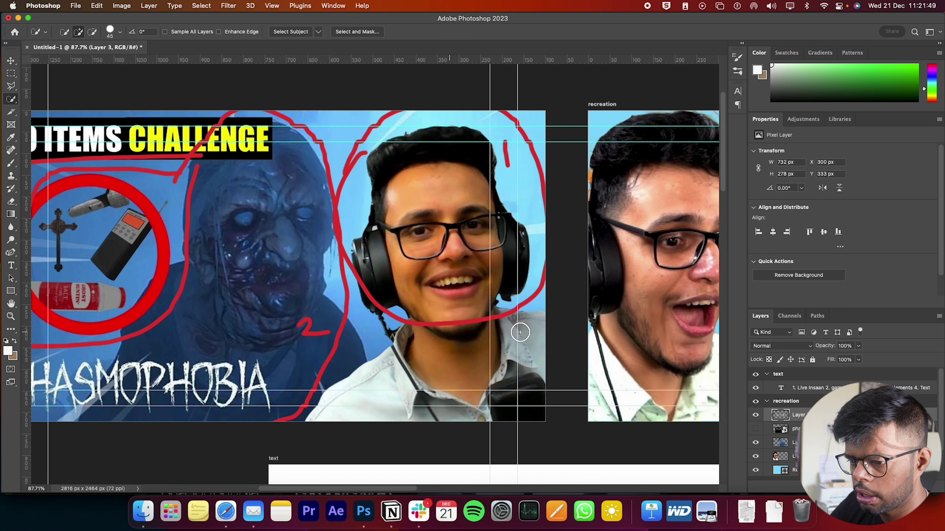
{"action": "scroll", "coordinate": [520, 332], "scroll_direction": "right", "scroll_amount": 3}
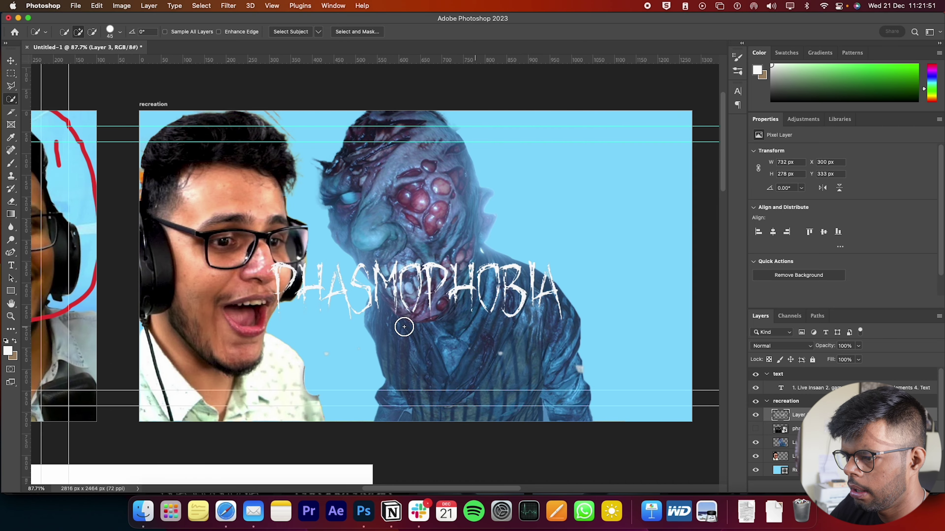
Undo the hiding of the logo picture and the lettering copy, and drop the selection
{"action": "key", "text": "z"}
{"action": "mouse_move", "coordinate": [547, 327]}
{"action": "left_mouse_down"}
{"action": "mouse_move", "coordinate": [494, 342]}
{"action": "mouse_move", "coordinate": [561, 338]}
{"action": "left_mouse_up"}
{"action": "key", "text": "super+z"}
{"action": "key", "text": "super+z"}
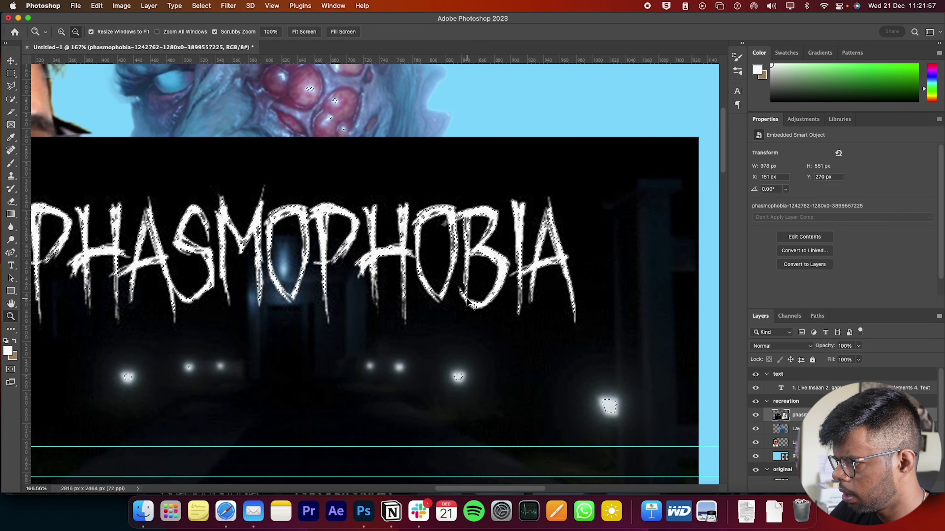
{"action": "key", "text": "super+d"}
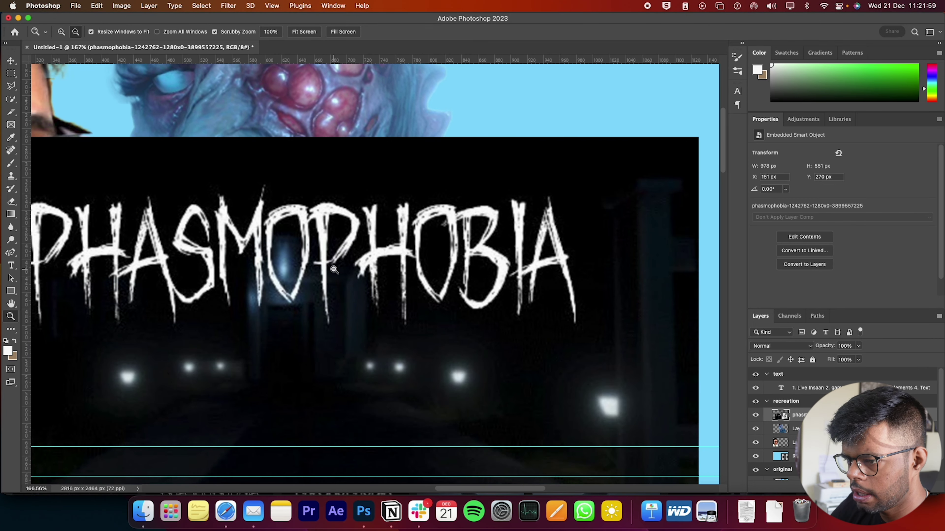
Select the white PHASMOPHOBIA lettering with Color Range at fuzziness 125, sampling the white of the letters
{"action": "key", "text": "v"}
{"action": "left_click", "coordinate": [202, 5]}
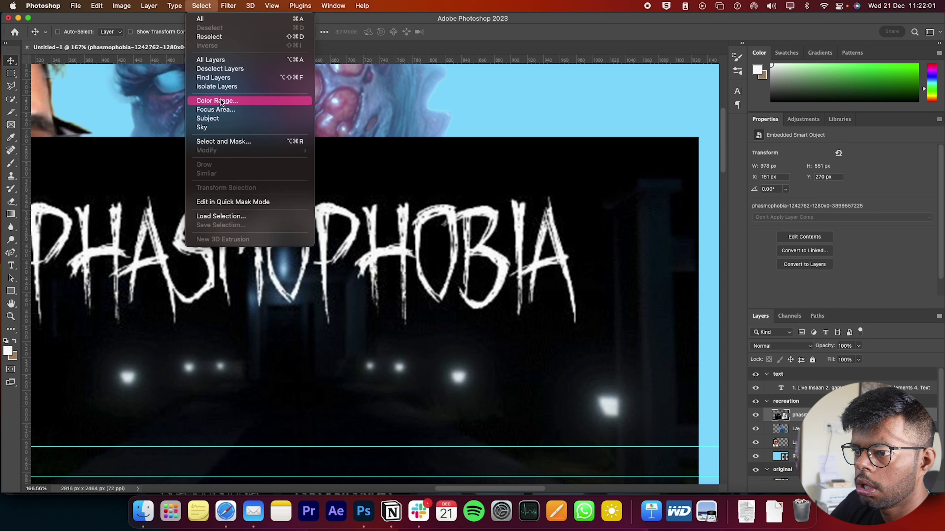
{"action": "left_click", "coordinate": [225, 101]}
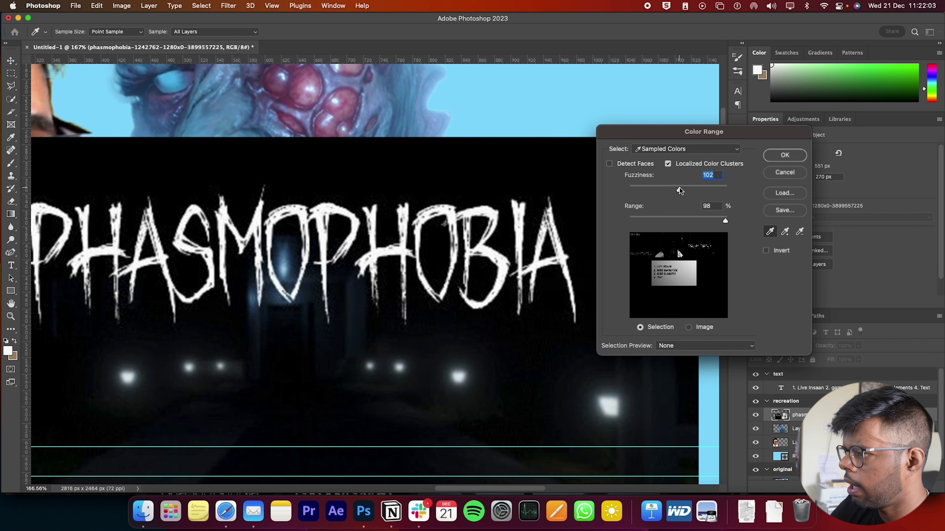
{"action": "left_click_drag", "start_coordinate": [679, 188], "coordinate": [689, 187]}
{"action": "left_click", "coordinate": [473, 210]}
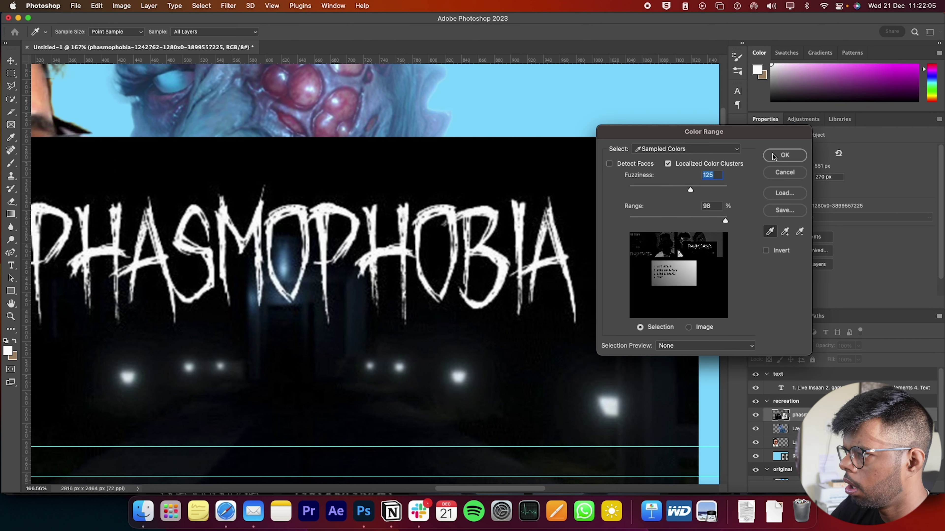
{"action": "left_click", "coordinate": [784, 156]}
{"action": "key", "text": "v"}
{"action": "scroll", "coordinate": [337, 238], "scroll_direction": "left", "scroll_amount": 5}
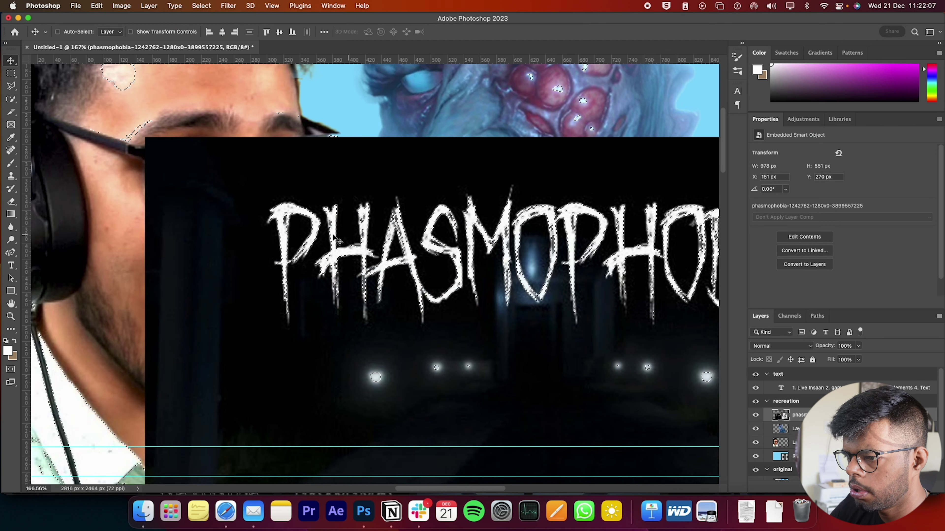
Copy the selected lettering to its own layer and hide the dark logo picture beneath it
{"action": "key", "text": "w"}
{"action": "right_click", "coordinate": [301, 211]}
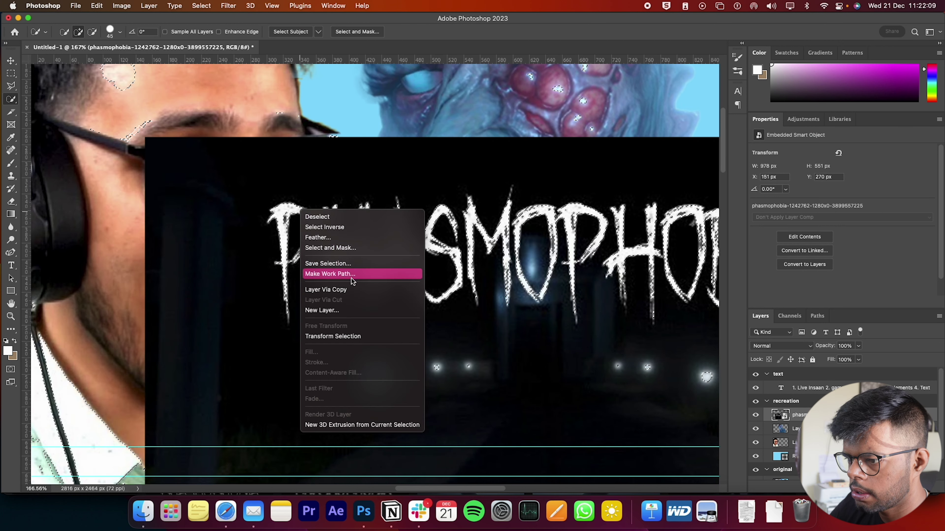
{"action": "left_click", "coordinate": [347, 289]}
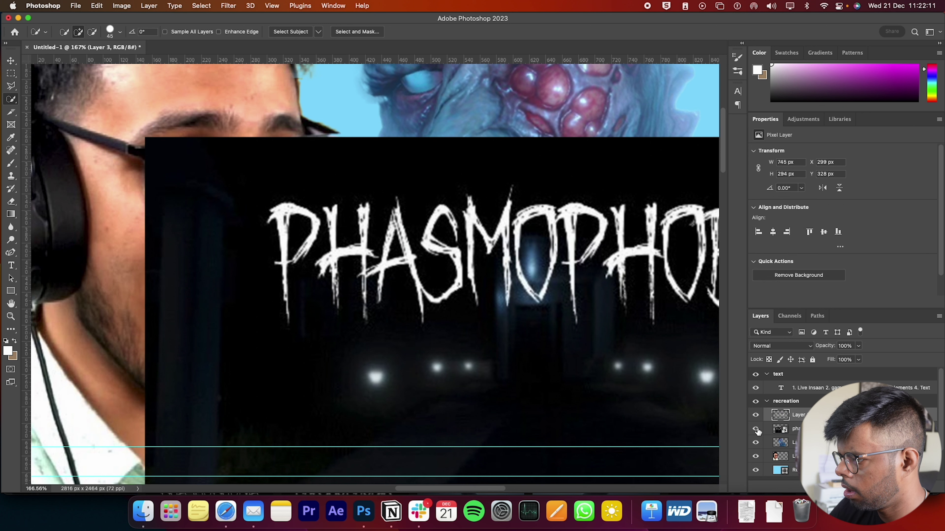
{"action": "left_click", "coordinate": [756, 429]}
{"action": "scroll", "coordinate": [566, 364], "scroll_direction": "right", "scroll_amount": 5}
Move the PHASMOPHOBIA lettering down over the ghost's chest, to about X 371, Y 461 px, and compare it with the original thumbnail
{"action": "key", "text": "v"}
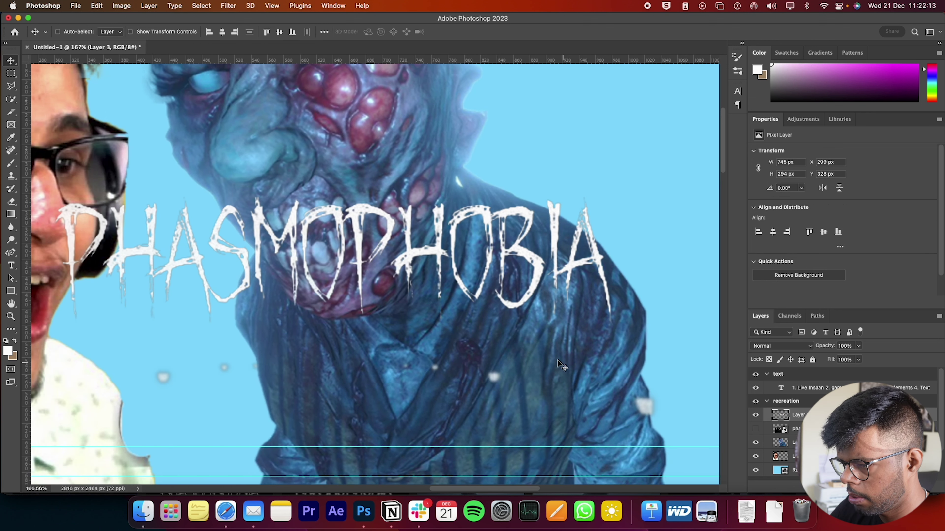
{"action": "left_click_drag", "start_coordinate": [435, 275], "coordinate": [479, 358]}
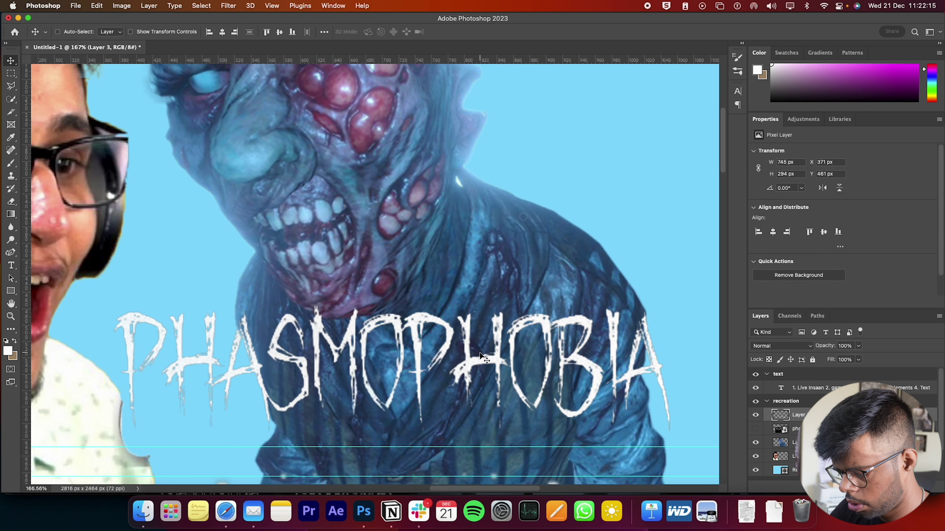
{"action": "key", "text": "z"}
{"action": "left_click_drag", "start_coordinate": [547, 369], "coordinate": [489, 363]}
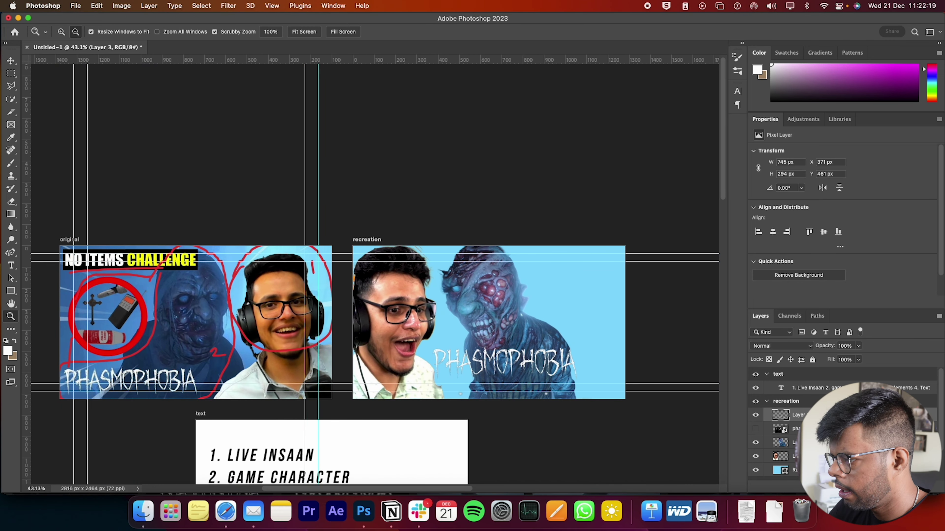
{"action": "left_click_drag", "start_coordinate": [529, 370], "coordinate": [542, 362]}
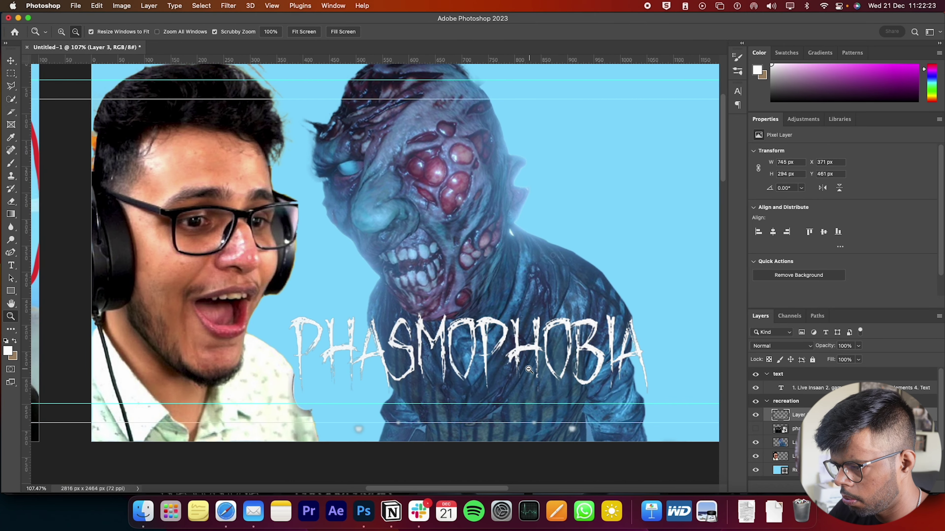
Paste a copy of the lettering and align it exactly over the first one at X 371, Y 461 px to strengthen it
{"action": "key", "text": "super+v"}
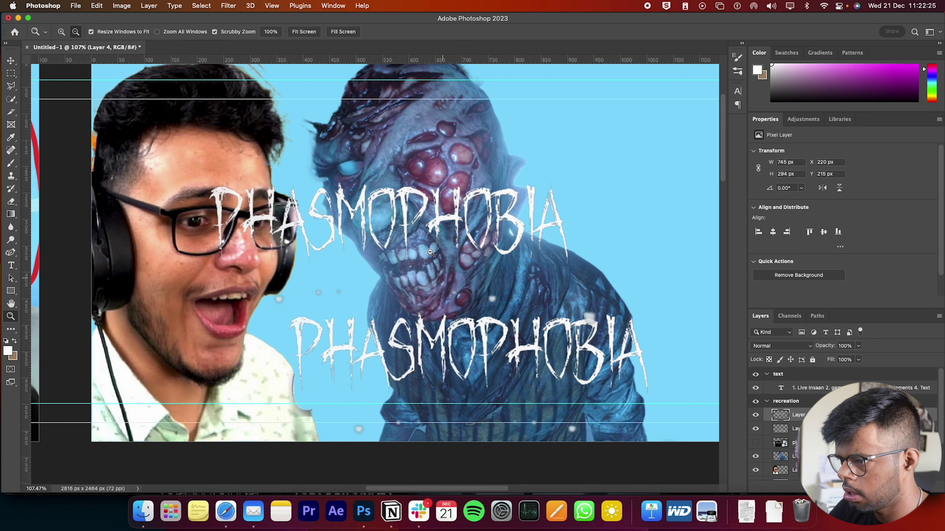
{"action": "key", "text": "v"}
{"action": "left_click_drag", "start_coordinate": [403, 240], "coordinate": [503, 358]}
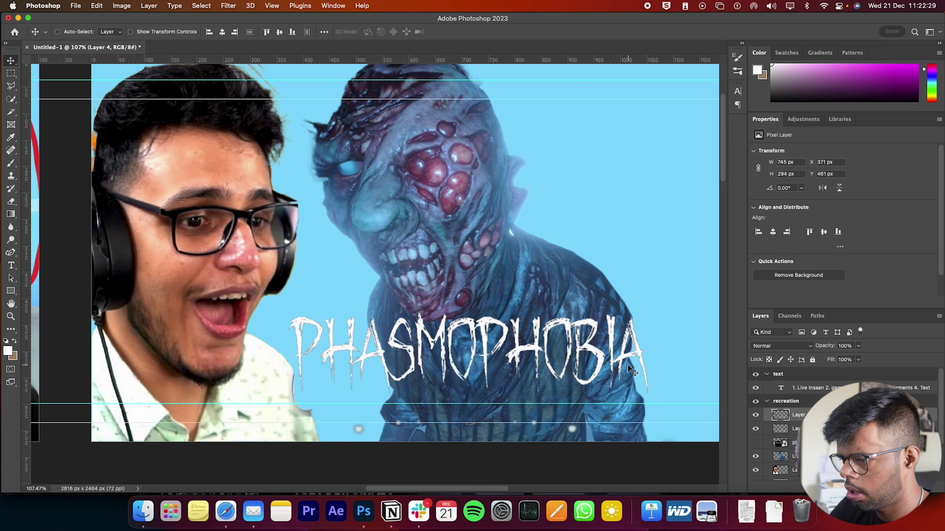
{"action": "key", "text": "z"}
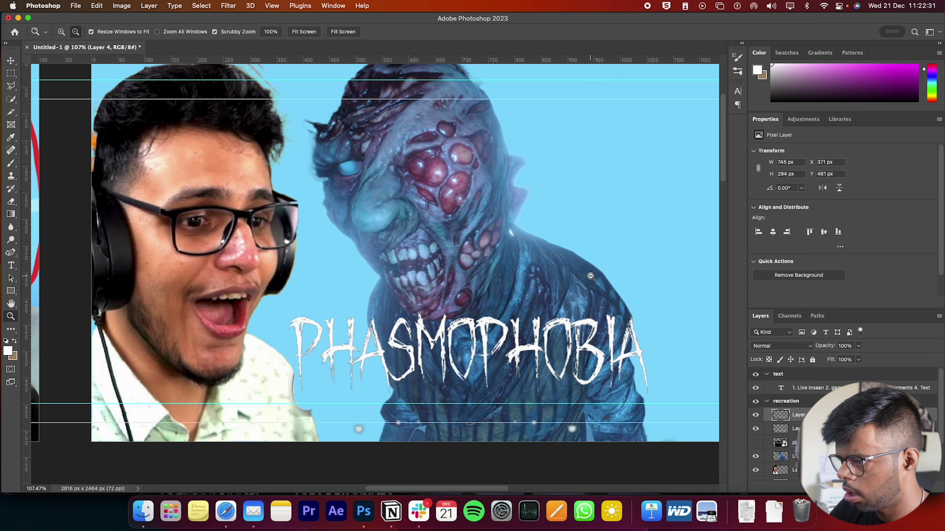
{"action": "left_click_drag", "start_coordinate": [590, 296], "coordinate": [557, 275]}
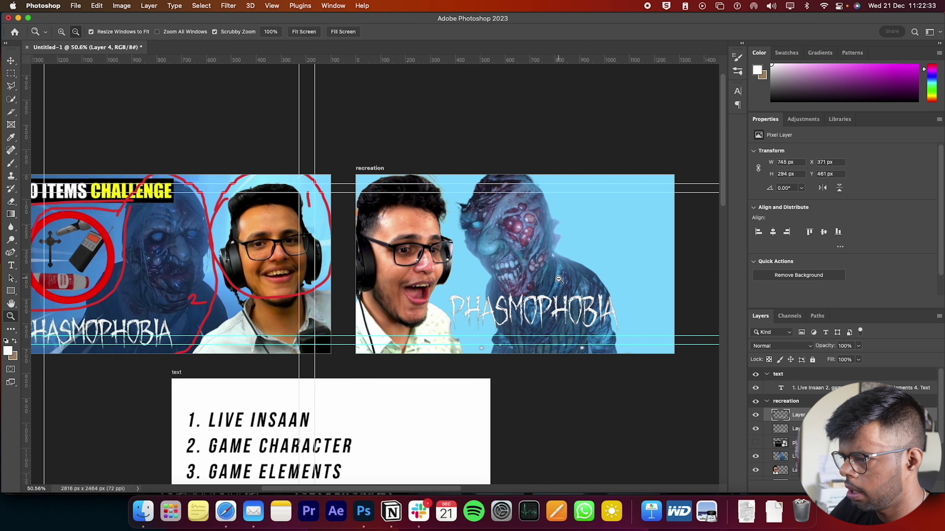
Merge the two lettering layers and move the lettering toward the recreation artboard's lower-right corner, at about X 535, Y 537 px
{"action": "scroll", "coordinate": [562, 279], "scroll_direction": "up", "scroll_amount": 3}
{"action": "key", "text": "alt+super+a"}
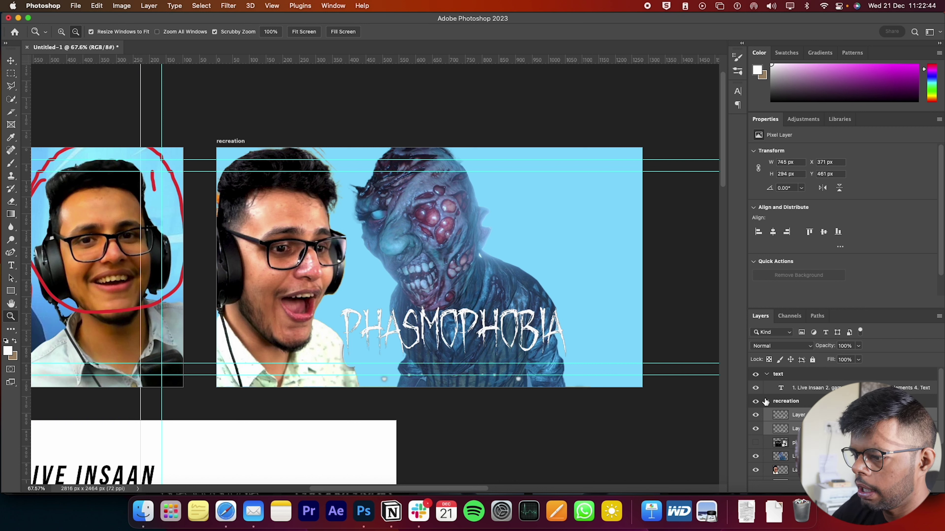
{"action": "key", "text": "super+e"}
{"action": "key", "text": "v"}
{"action": "left_click_drag", "start_coordinate": [496, 341], "coordinate": [553, 370]}
{"action": "scroll", "coordinate": [539, 345], "scroll_direction": "left", "scroll_amount": 10}
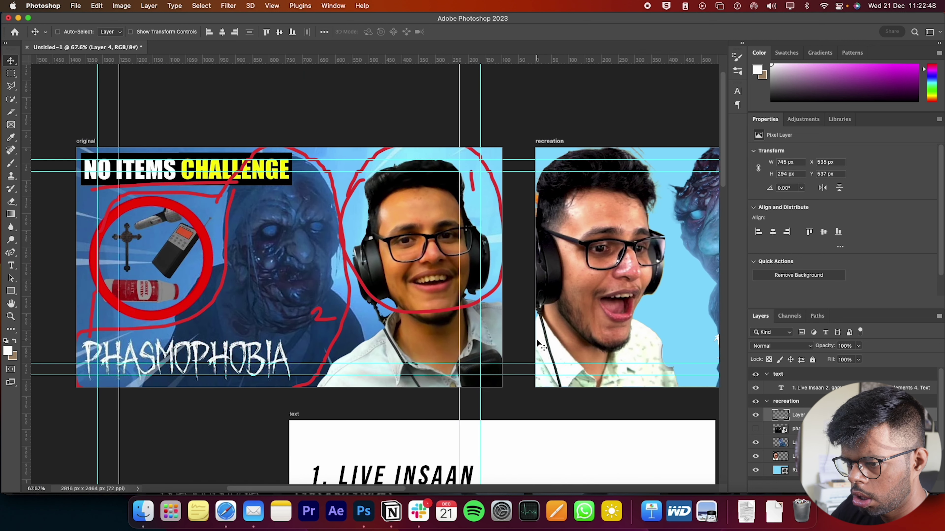
{"action": "key", "text": "z"}
{"action": "left_click", "coordinate": [569, 387], "text": "alt"}
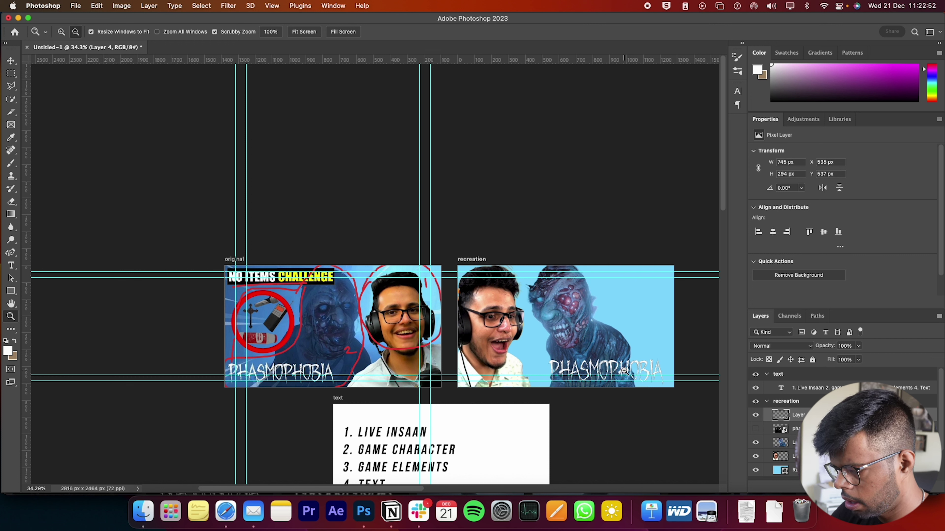
Transform the lettering to about 841 by 281 px and place it at about X 479, Y 540 px in the lower-right corner
{"action": "key", "text": "super+t"}
{"action": "left_click_drag", "start_coordinate": [549, 380], "coordinate": [532, 381]}
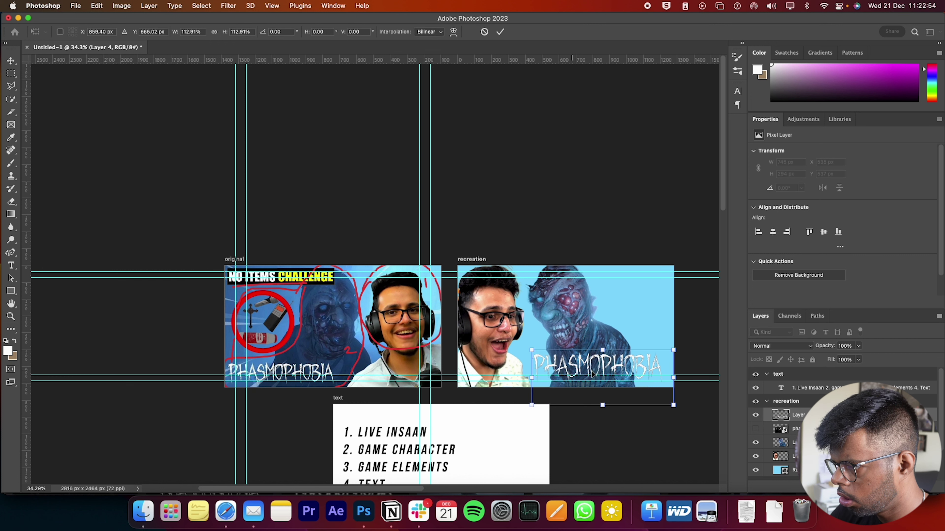
{"action": "left_click_drag", "start_coordinate": [595, 374], "coordinate": [627, 363]}
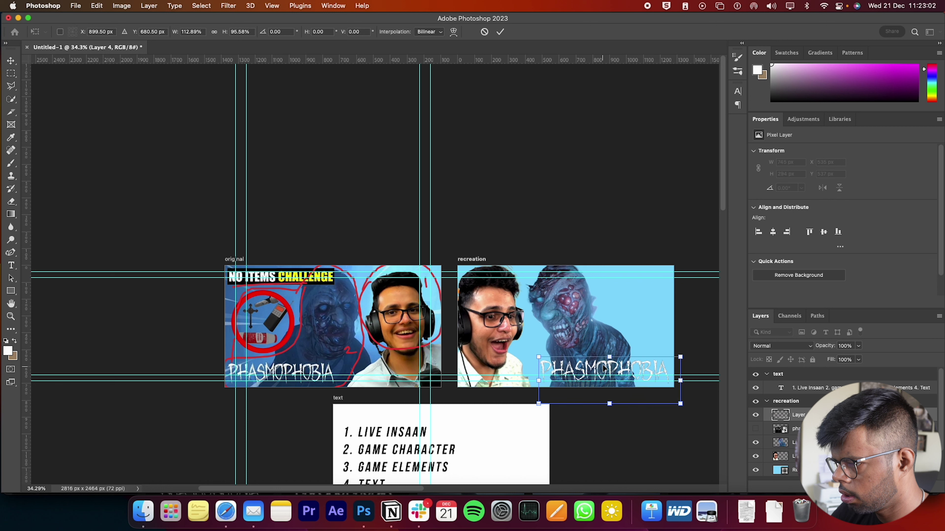
{"action": "key", "text": "Return"}
Darken the ghost layer with a Brightness/Contrast adjustment at brightness -34 and merge the adjustment into it
{"action": "key", "text": "z"}
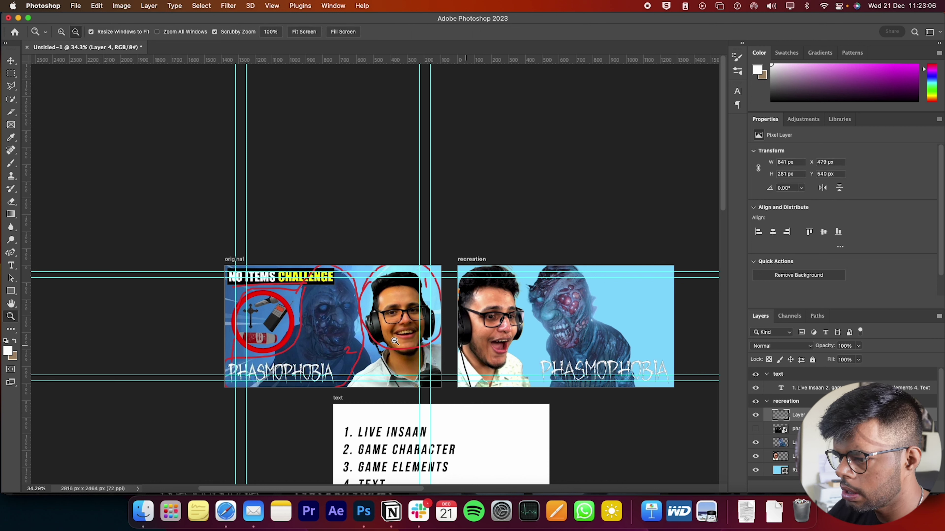
{"action": "left_click_drag", "start_coordinate": [511, 332], "coordinate": [535, 317]}
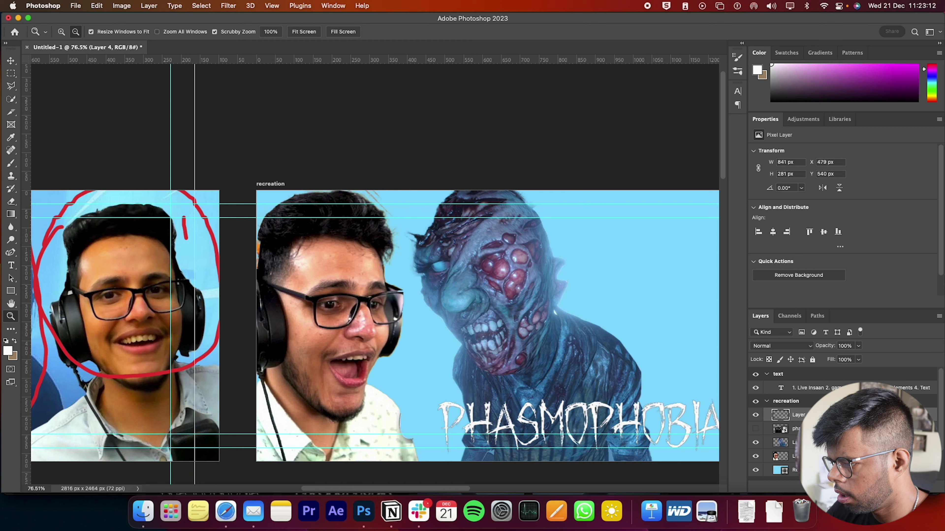
{"action": "left_click", "coordinate": [780, 442]}
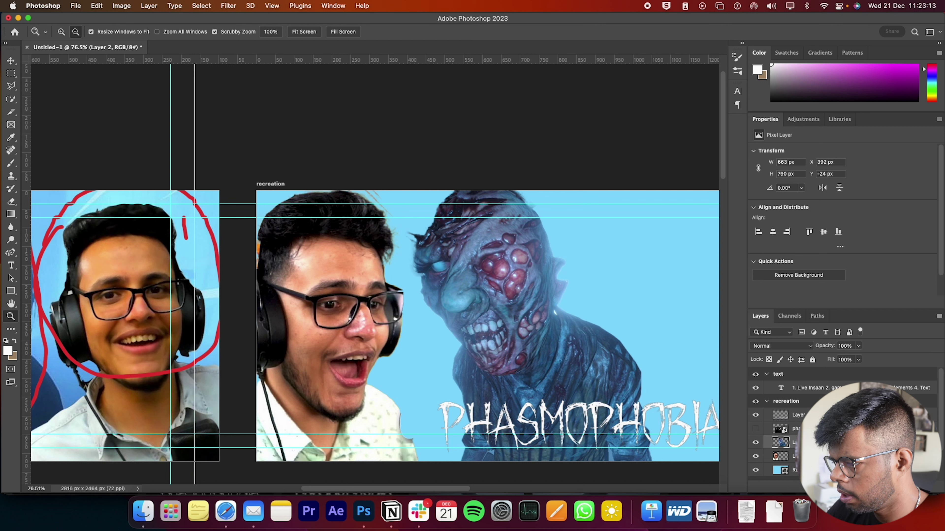
{"action": "left_click", "coordinate": [806, 120]}
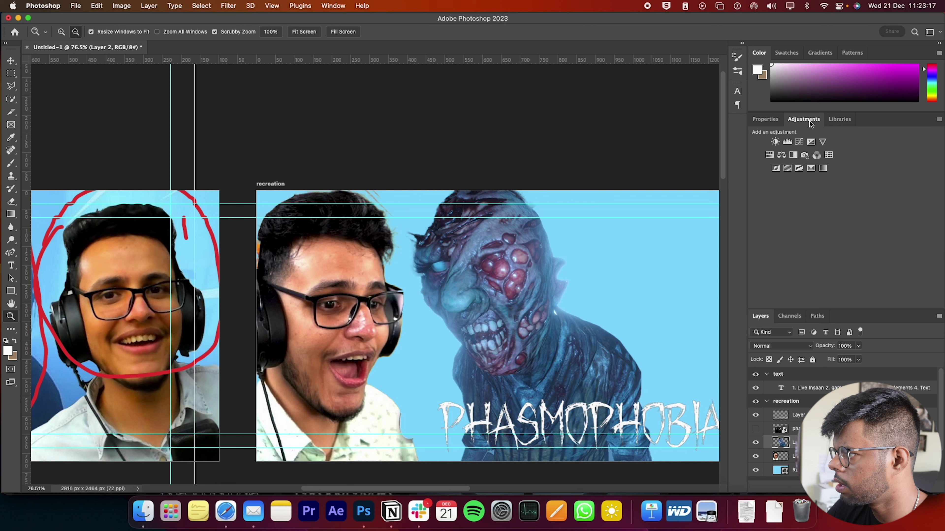
{"action": "left_click", "coordinate": [779, 142]}
{"action": "mouse_move", "coordinate": [842, 179]}
{"action": "left_mouse_down"}
{"action": "mouse_move", "coordinate": [810, 178]}
{"action": "mouse_move", "coordinate": [833, 180]}
{"action": "mouse_move", "coordinate": [825, 181]}
{"action": "left_mouse_up"}
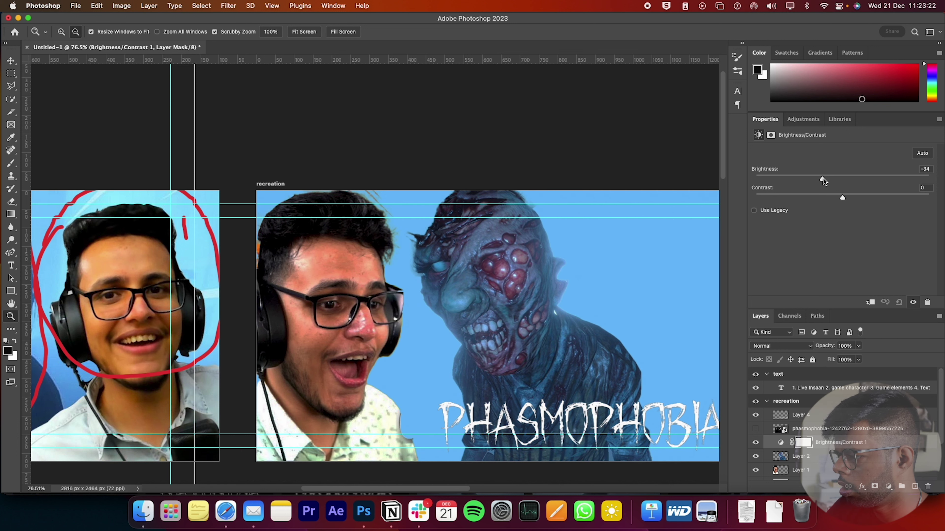
{"action": "left_click", "coordinate": [830, 446], "text": "super"}
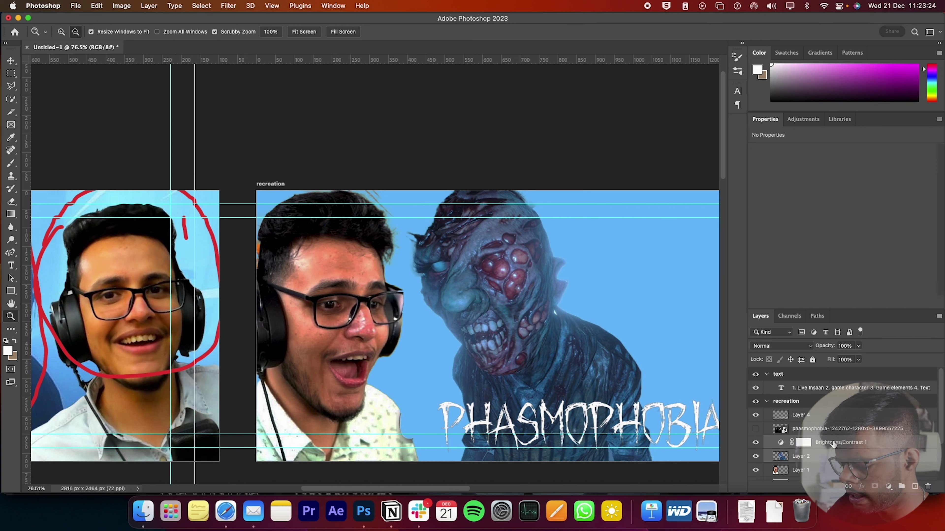
{"action": "key", "text": "super+e"}
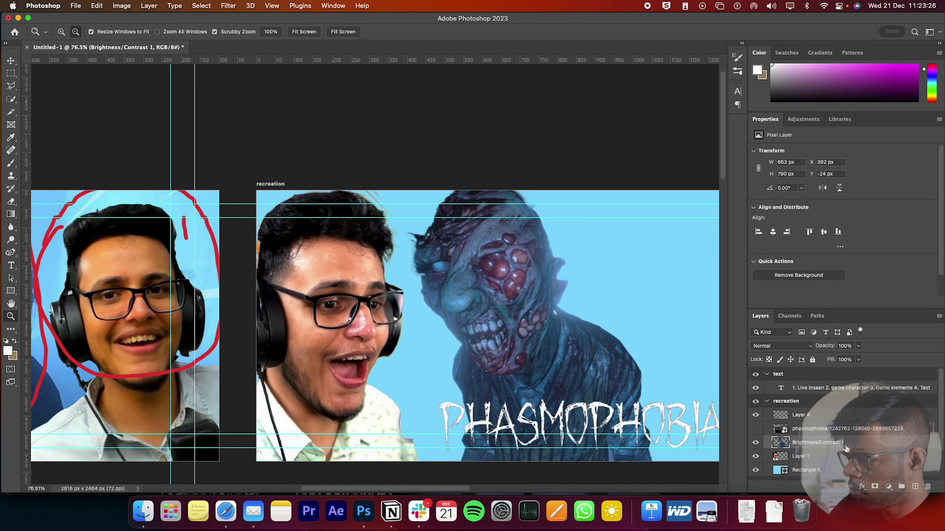
Compare the recreation's ghost and layout with the ghost and heading in the original thumbnail
{"action": "scroll", "coordinate": [572, 404], "scroll_direction": "down", "scroll_amount": 3}
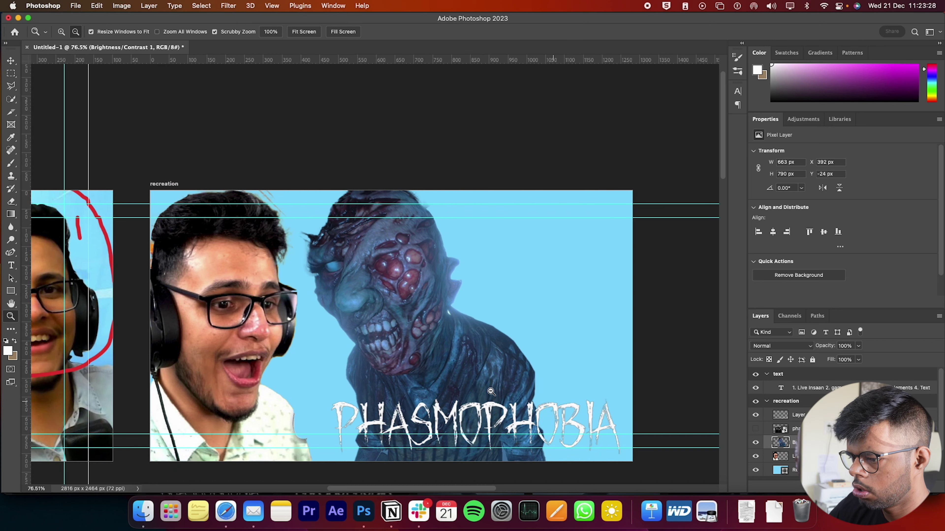
{"action": "scroll", "coordinate": [494, 358], "scroll_direction": "down", "scroll_amount": 5}
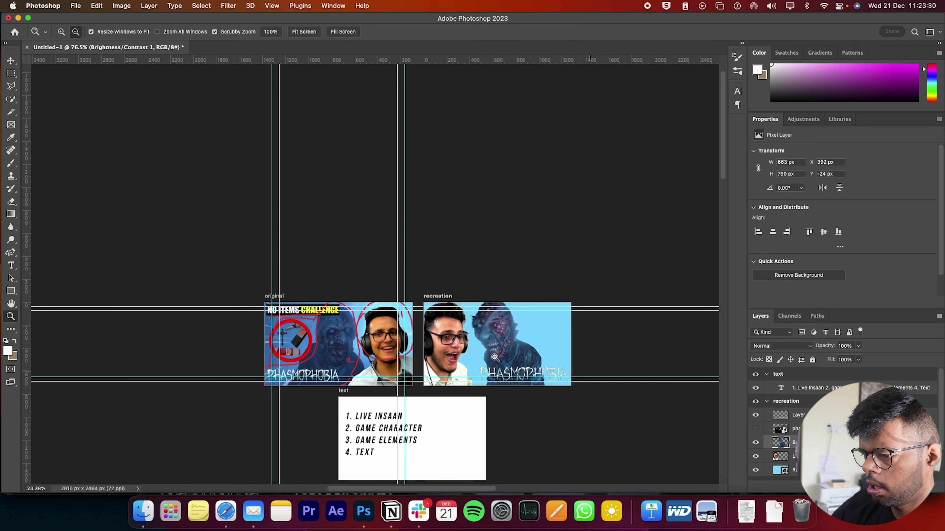
{"action": "scroll", "coordinate": [495, 358], "scroll_direction": "up", "scroll_amount": 3}
{"action": "scroll", "coordinate": [542, 335], "scroll_direction": "up", "scroll_amount": 5}
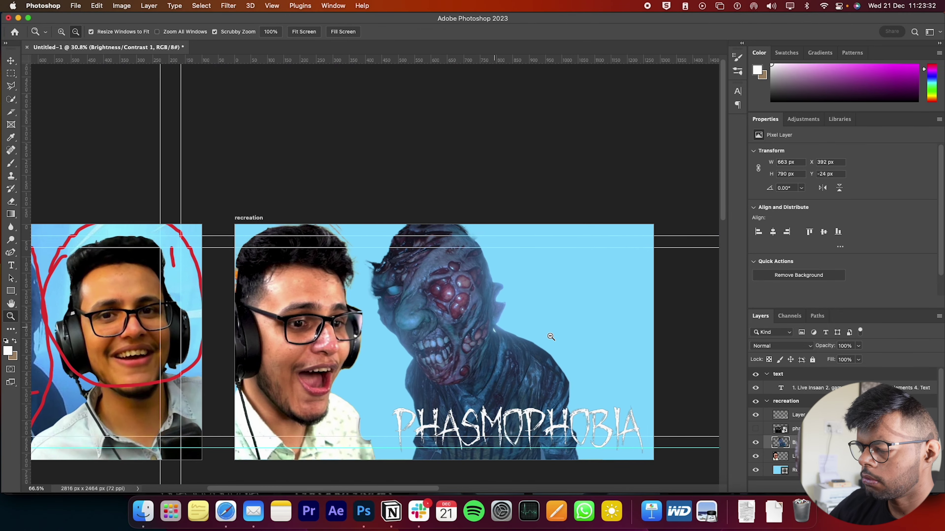
{"action": "scroll", "coordinate": [551, 337], "scroll_direction": "down", "scroll_amount": 3}
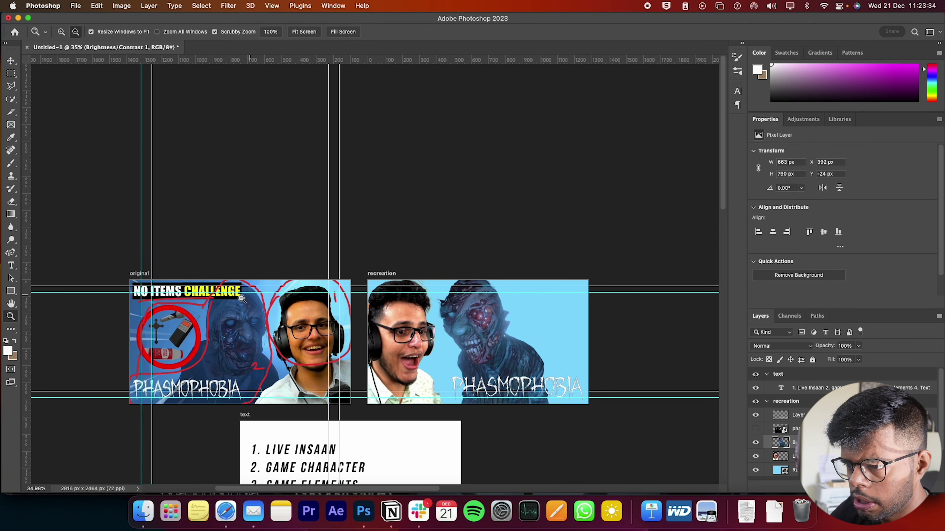
{"action": "scroll", "coordinate": [260, 320], "scroll_direction": "up", "scroll_amount": 5}
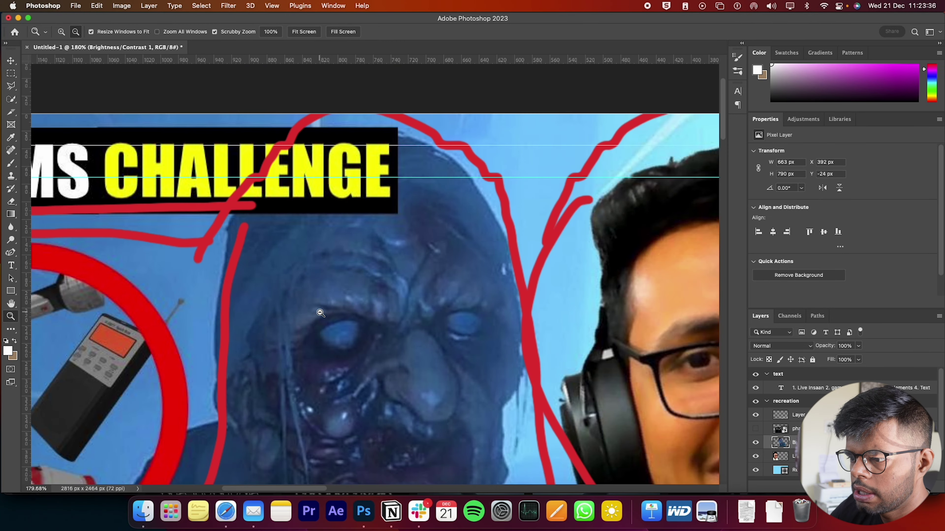
{"action": "scroll", "coordinate": [321, 313], "scroll_direction": "down", "scroll_amount": 4}
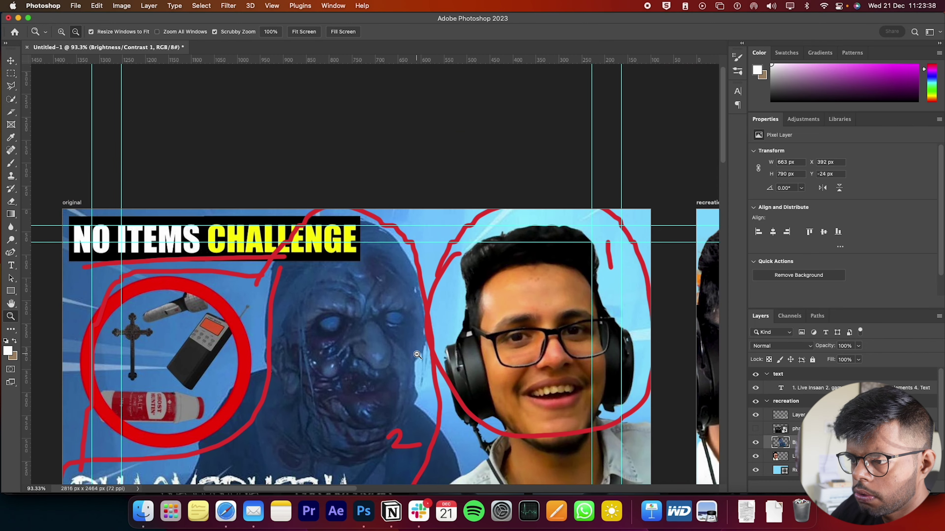
{"action": "scroll", "coordinate": [417, 355], "scroll_direction": "right", "scroll_amount": 10}
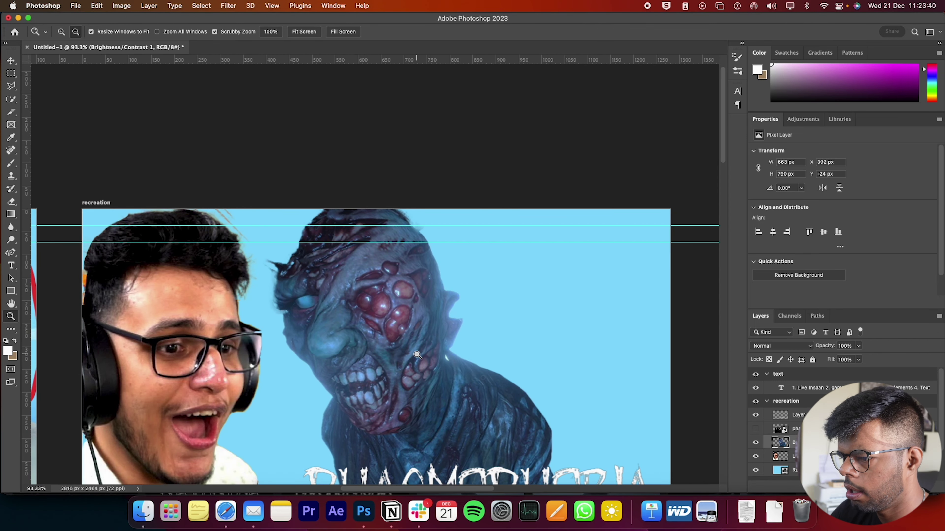
Add the white heading "NO ITEMS CHALLENGE" in 82 pt Bebas Neue along the recreation artboard's upper edge, starting above the ghost's head
{"action": "scroll", "coordinate": [417, 355], "scroll_direction": "down", "scroll_amount": 3}
{"action": "key", "text": "t"}
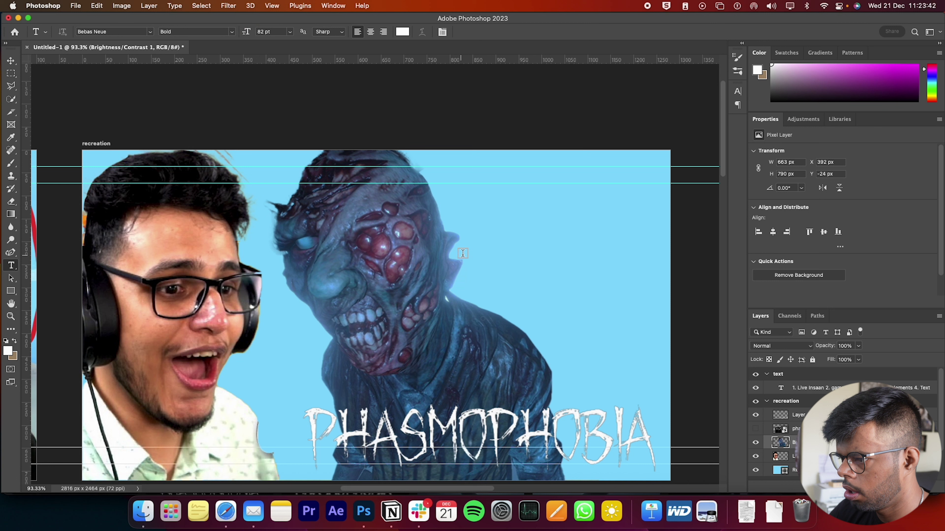
{"action": "left_click", "coordinate": [345, 191]}
{"action": "type", "text": "NO "}
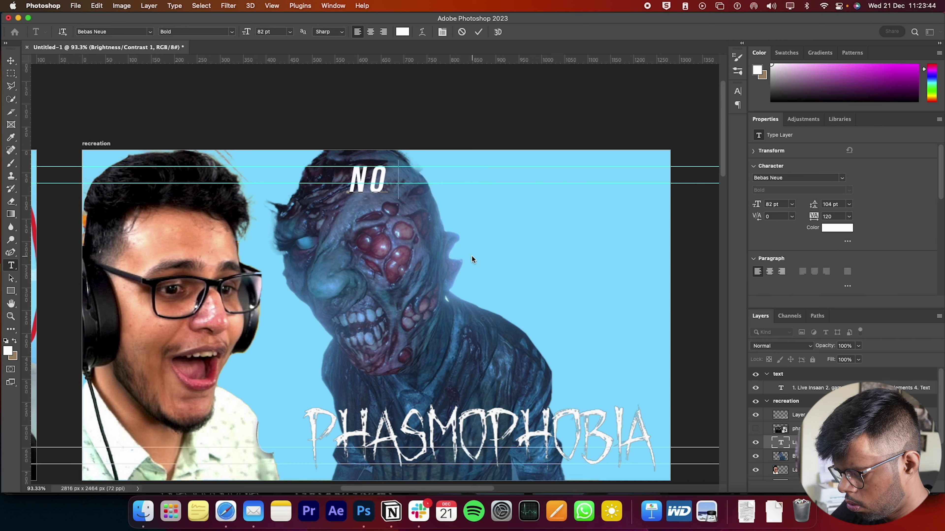
{"action": "type", "text": "ITEMS CHA"}
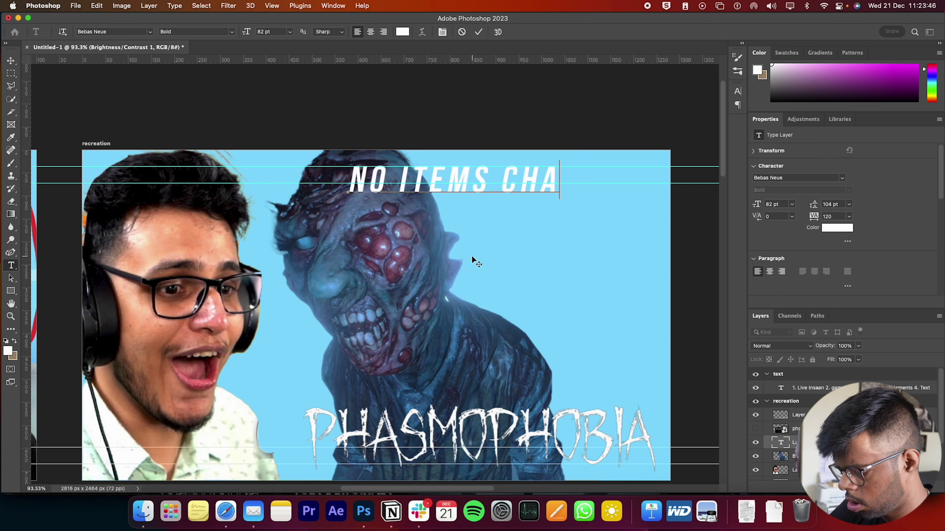
{"action": "type", "text": "LLENGE"}
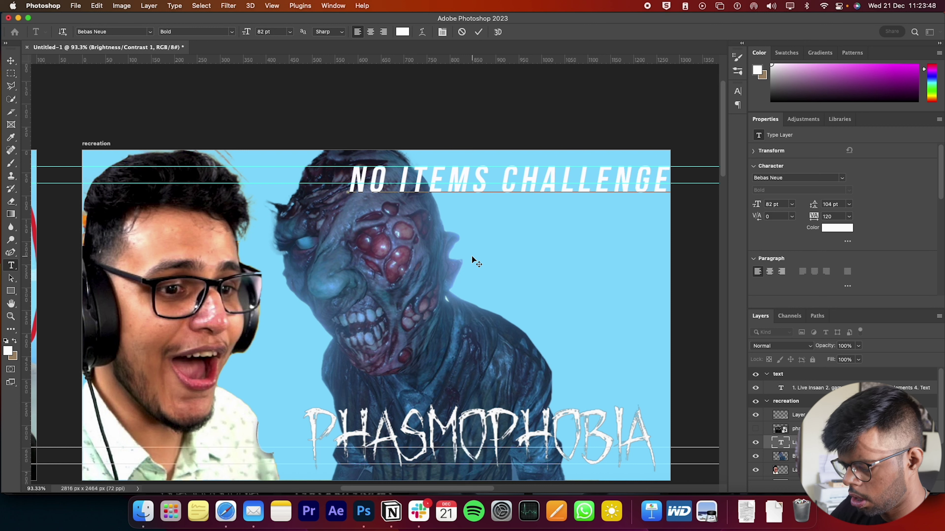
Change the heading's font to Arial Black and re-enter its text in capitals as NO ITEMS CHALLENGE
{"action": "key", "text": "super+a"}
{"action": "left_click", "coordinate": [843, 179]}
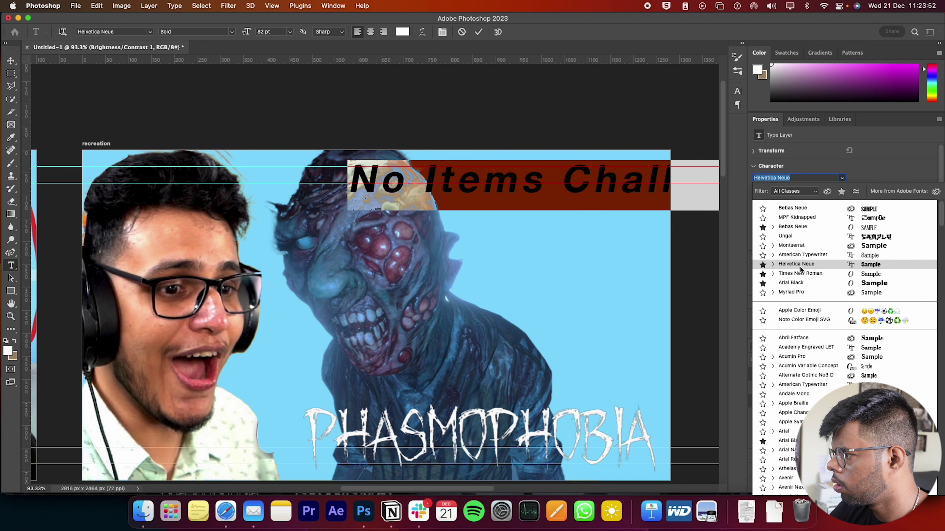
{"action": "left_click", "coordinate": [802, 280]}
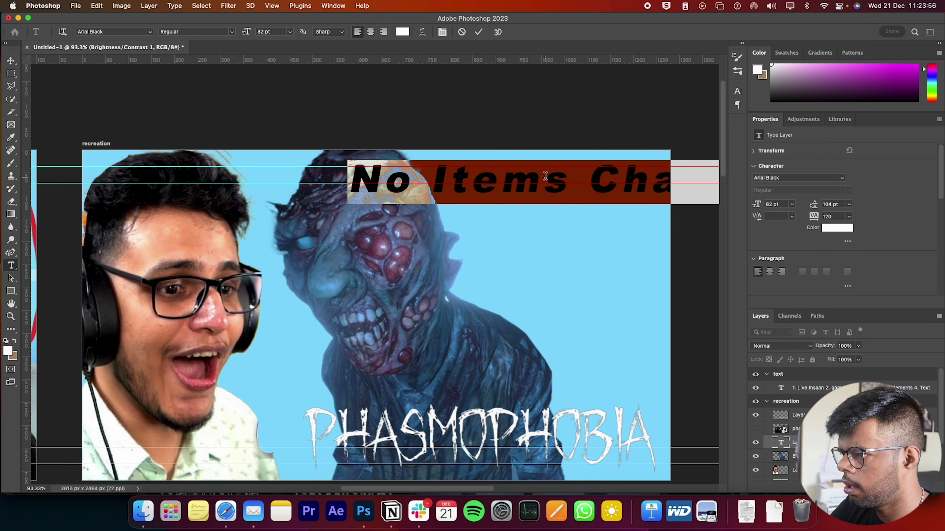
{"action": "type", "text": "NO ITEMS CH"}
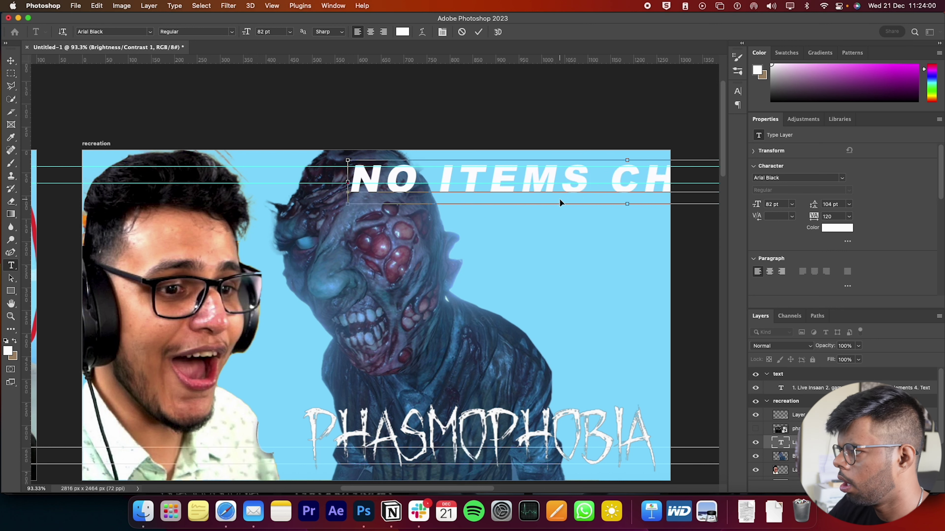
Move the heading sideways so that it fits across the recreation artboard's upper edge, starting over the creator's hair
{"action": "key", "text": "super+a"}
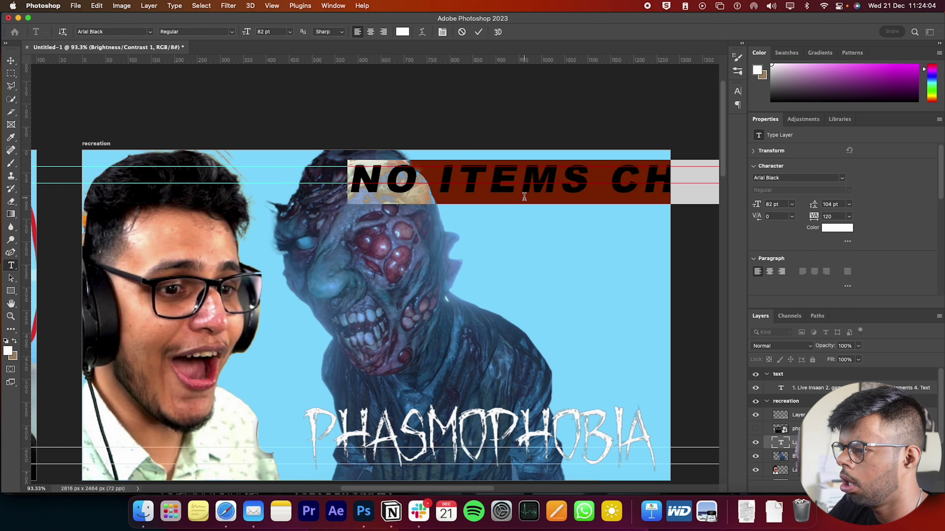
{"action": "key", "text": "Escape"}
{"action": "key", "text": "v"}
{"action": "left_click_drag", "start_coordinate": [565, 189], "coordinate": [318, 185]}
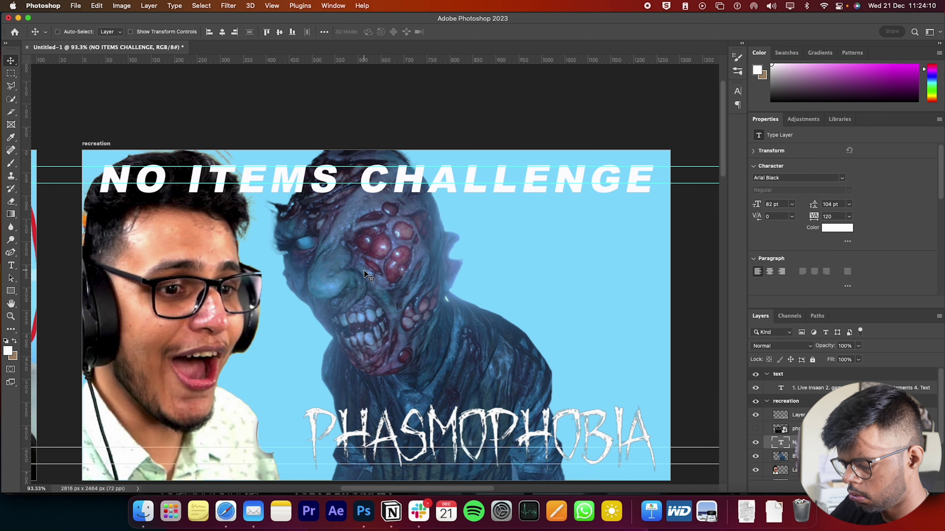
Compare the heading with the original thumbnail and tighten its letter tracking to -40
{"action": "key", "text": "z"}
{"action": "scroll", "coordinate": [461, 299], "scroll_direction": "down", "scroll_amount": 5}
{"action": "scroll", "coordinate": [449, 302], "scroll_direction": "up", "scroll_amount": 4}
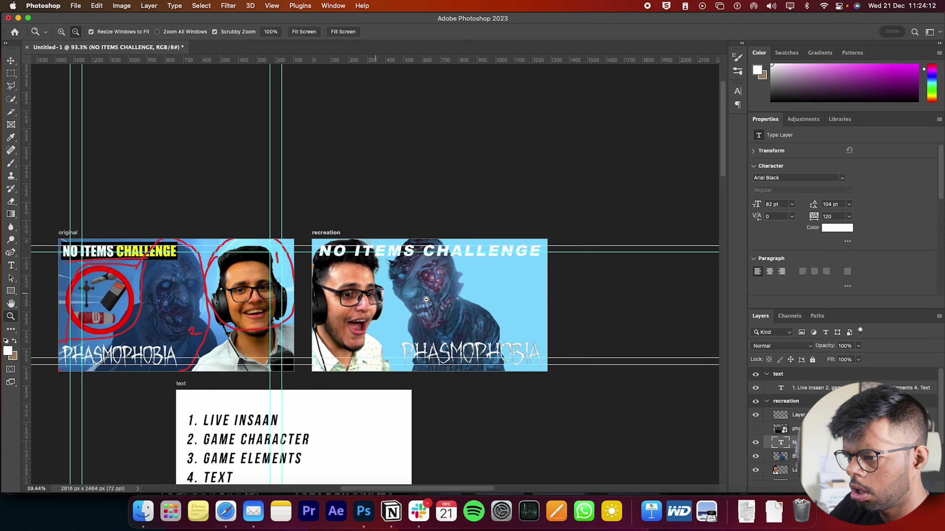
{"action": "scroll", "coordinate": [449, 302], "scroll_direction": "up", "scroll_amount": 2}
{"action": "scroll", "coordinate": [454, 242], "scroll_direction": "up", "scroll_amount": 1}
{"action": "key", "text": "t"}
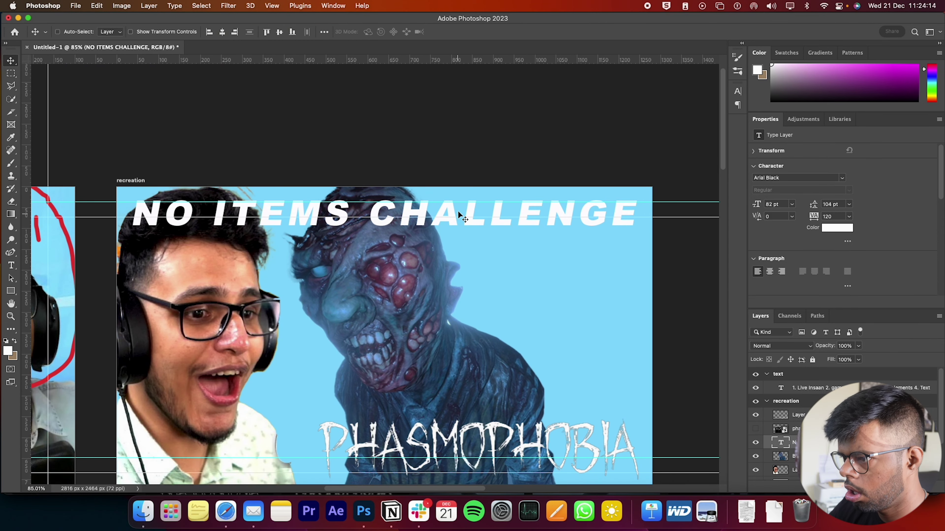
{"action": "triple_click", "coordinate": [458, 211]}
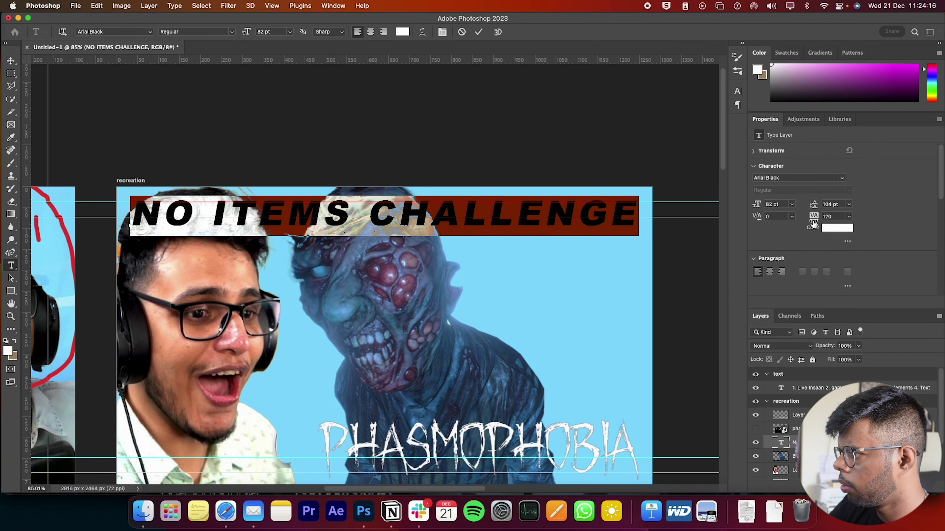
{"action": "mouse_move", "coordinate": [815, 221]}
{"action": "left_mouse_down"}
{"action": "mouse_move", "coordinate": [824, 220]}
{"action": "mouse_move", "coordinate": [800, 217]}
{"action": "mouse_move", "coordinate": [811, 220]}
{"action": "left_mouse_up"}
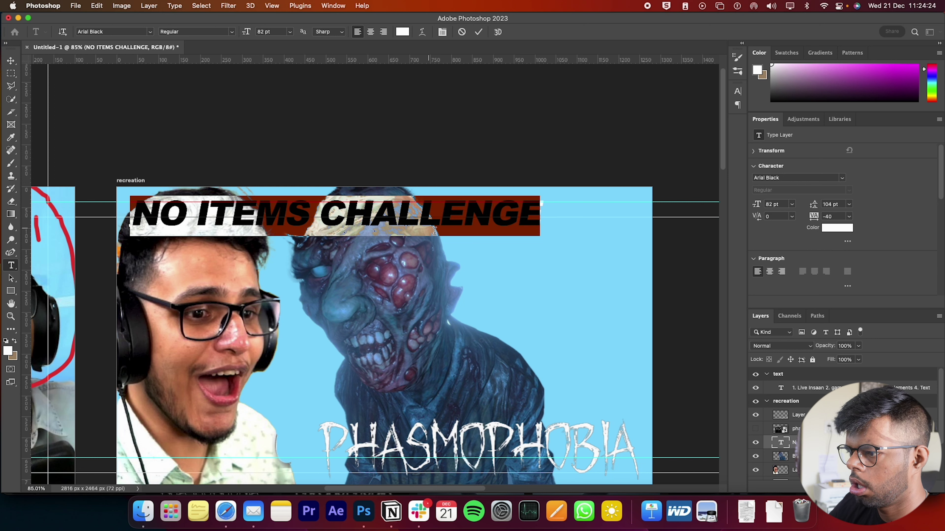
Try Helvetica Neue on the heading, restore Arial Black, and compare it with the original thumbnail's heading
{"action": "scroll", "coordinate": [363, 256], "scroll_direction": "left", "scroll_amount": 10}
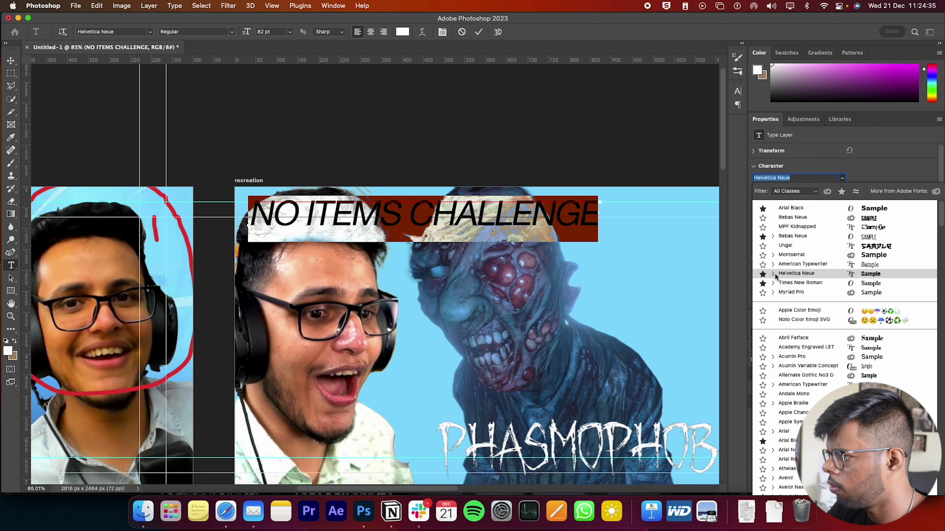
{"action": "left_click", "coordinate": [802, 211]}
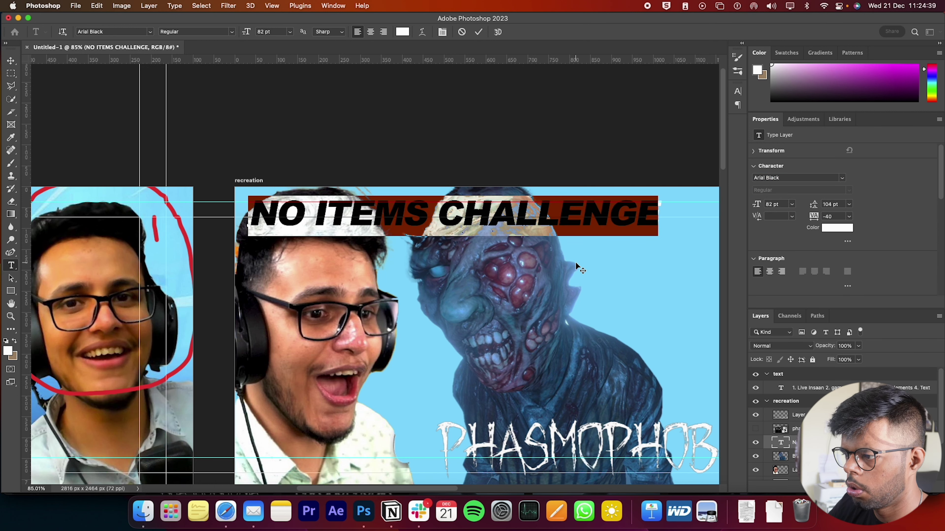
{"action": "key", "text": "Escape"}
{"action": "key", "text": "v"}
{"action": "scroll", "coordinate": [540, 275], "scroll_direction": "left", "scroll_amount": 10}
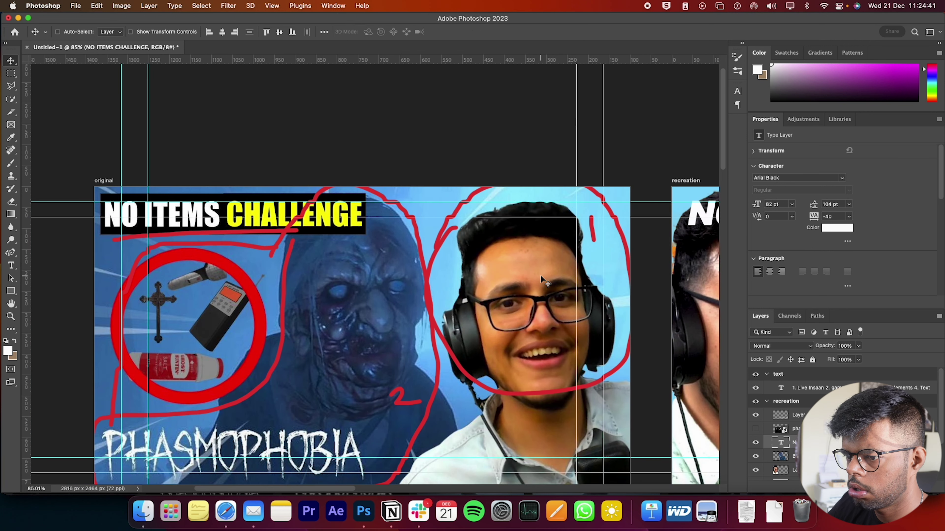
{"action": "scroll", "coordinate": [541, 275], "scroll_direction": "right", "scroll_amount": 10}
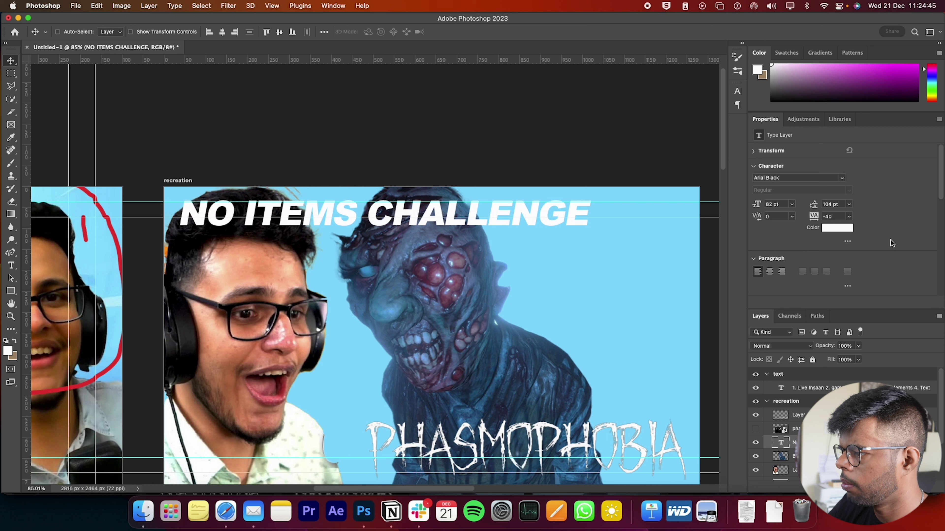
Examine the type options available for the NO ITEMS CHALLENGE heading and compare its styling with the original thumbnail
{"action": "scroll", "coordinate": [892, 243], "scroll_direction": "down", "scroll_amount": 5}
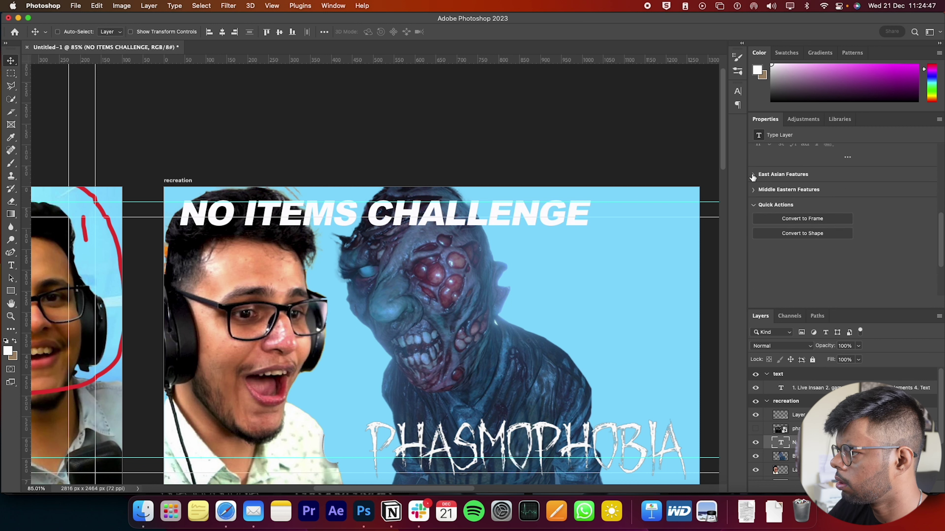
{"action": "scroll", "coordinate": [766, 182], "scroll_direction": "up", "scroll_amount": 2}
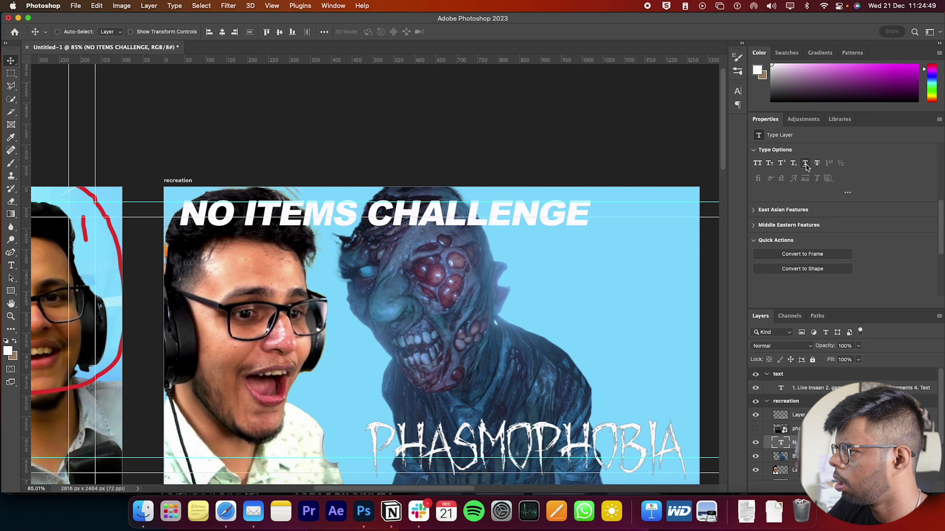
{"action": "double_click", "coordinate": [462, 210]}
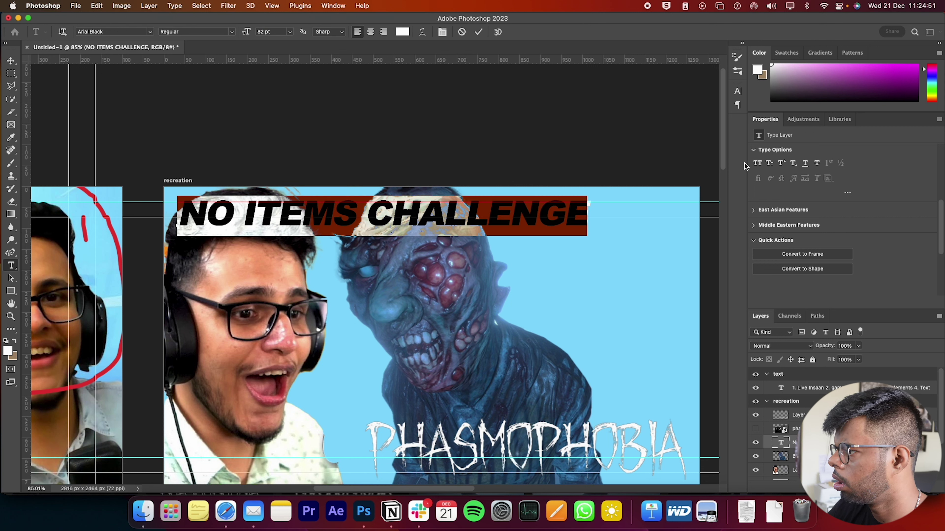
{"action": "scroll", "coordinate": [791, 188], "scroll_direction": "up", "scroll_amount": 2}
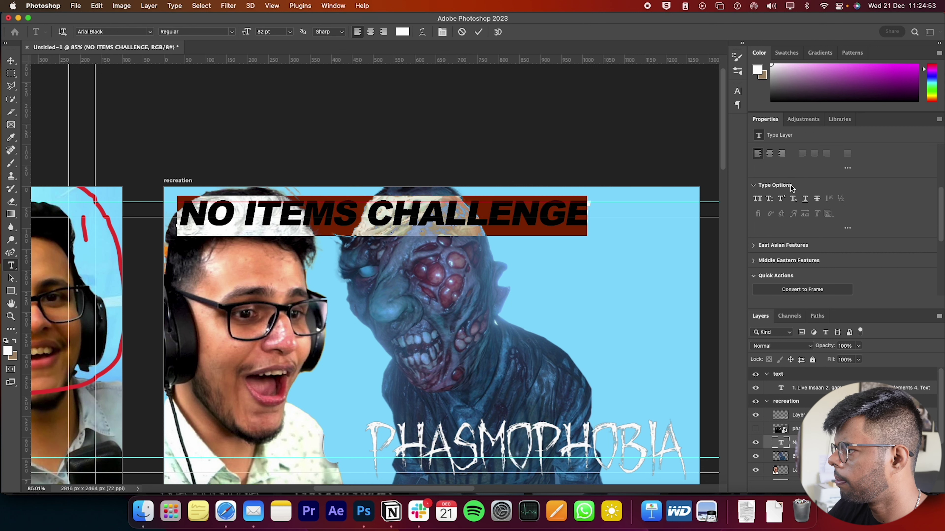
{"action": "scroll", "coordinate": [791, 188], "scroll_direction": "up", "scroll_amount": 5}
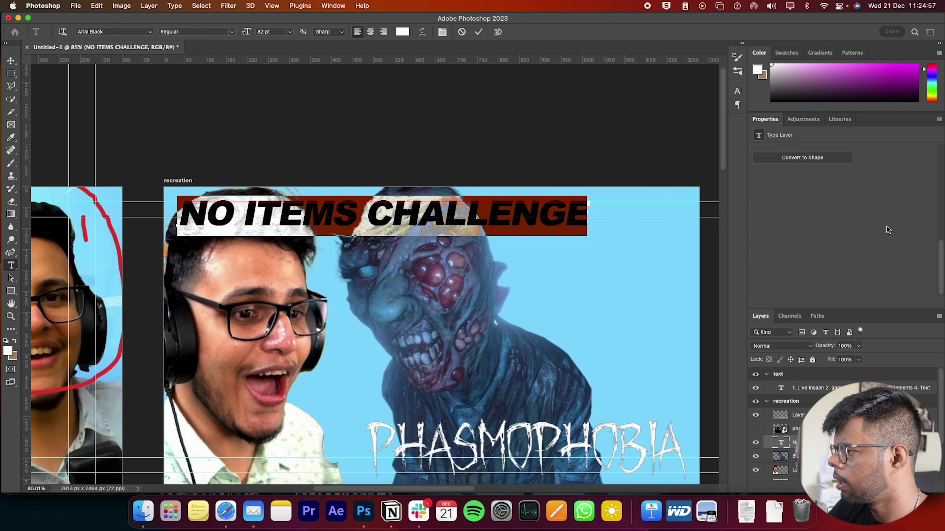
{"action": "scroll", "coordinate": [427, 249], "scroll_direction": "left", "scroll_amount": 10}
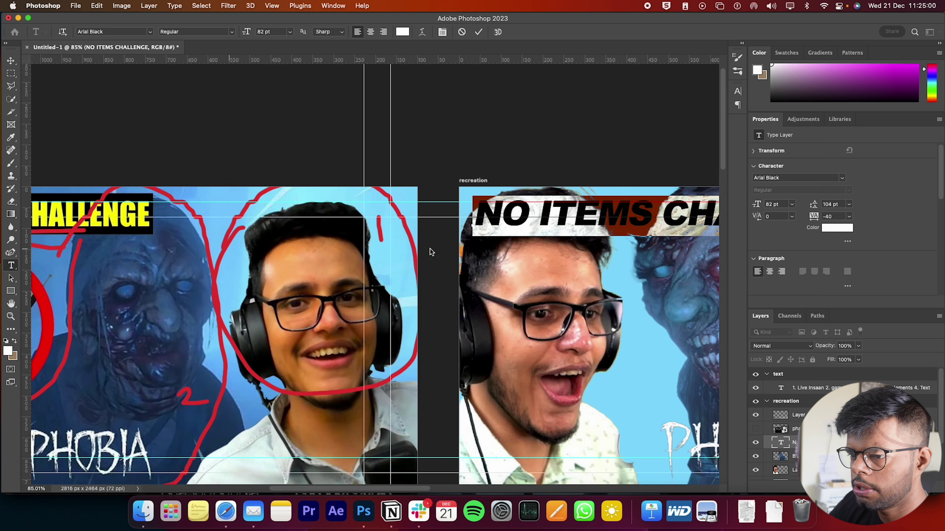
{"action": "scroll", "coordinate": [431, 249], "scroll_direction": "right", "scroll_amount": 10}
Colour the word CHALLENGE yellow (#f8f13e) and move the heading sideways to the recreation artboard's right edge
{"action": "left_click", "coordinate": [319, 216]}
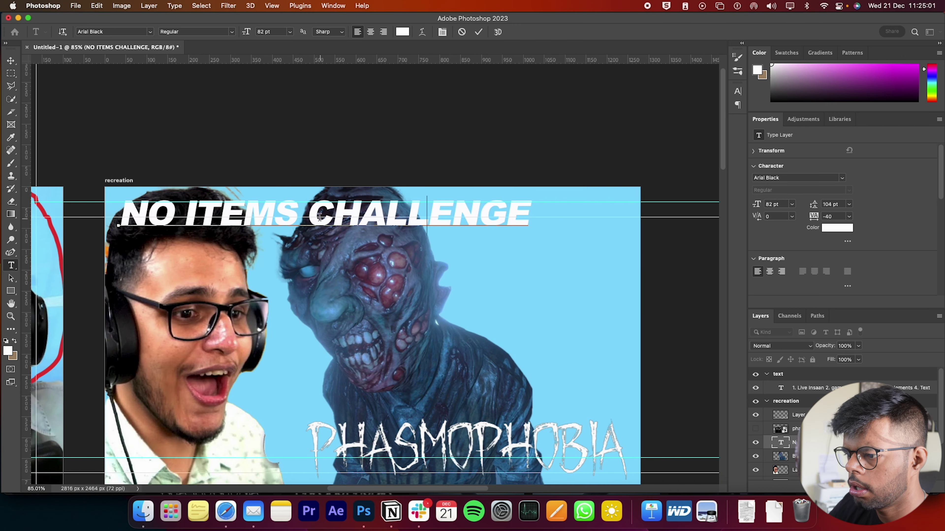
{"action": "double_click", "coordinate": [319, 215]}
{"action": "left_click", "coordinate": [824, 230]}
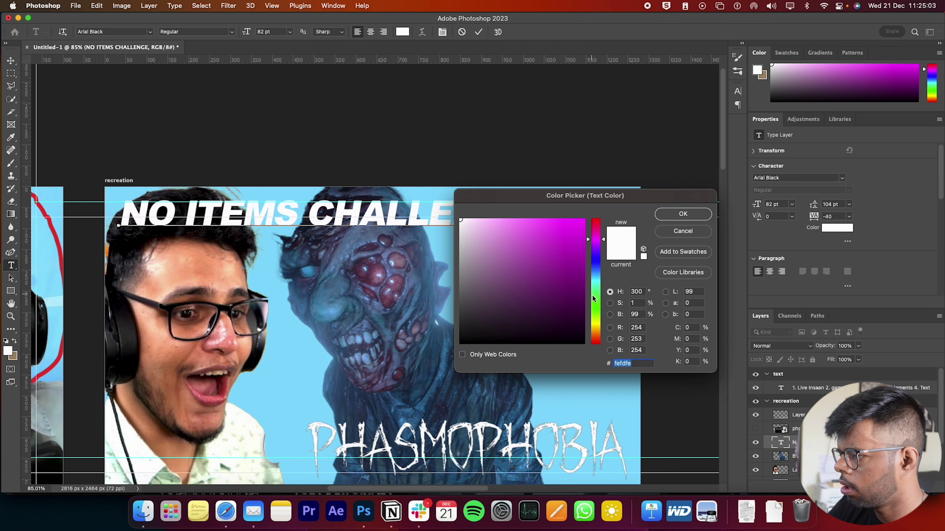
{"action": "left_click_drag", "start_coordinate": [595, 294], "coordinate": [598, 325]}
{"action": "left_click_drag", "start_coordinate": [564, 263], "coordinate": [555, 222]}
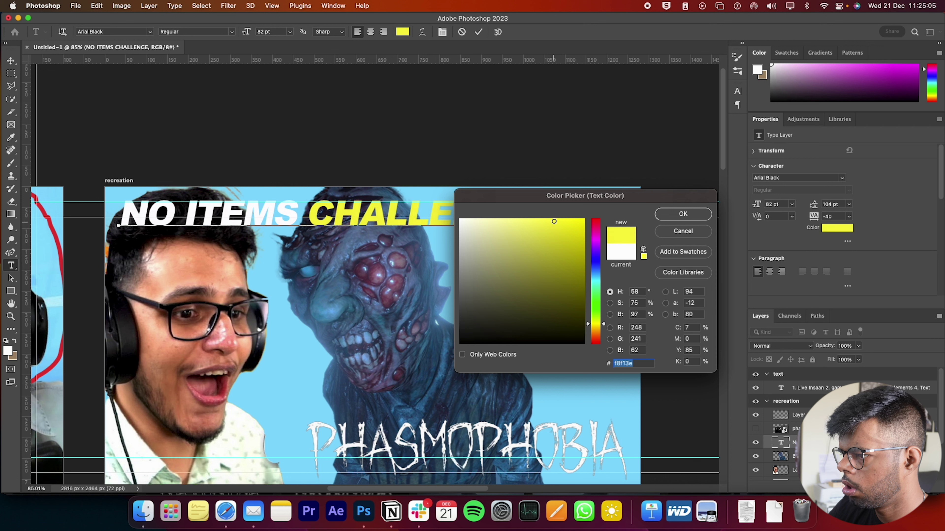
{"action": "left_click", "coordinate": [683, 214]}
{"action": "key", "text": "Escape"}
{"action": "key", "text": "v"}
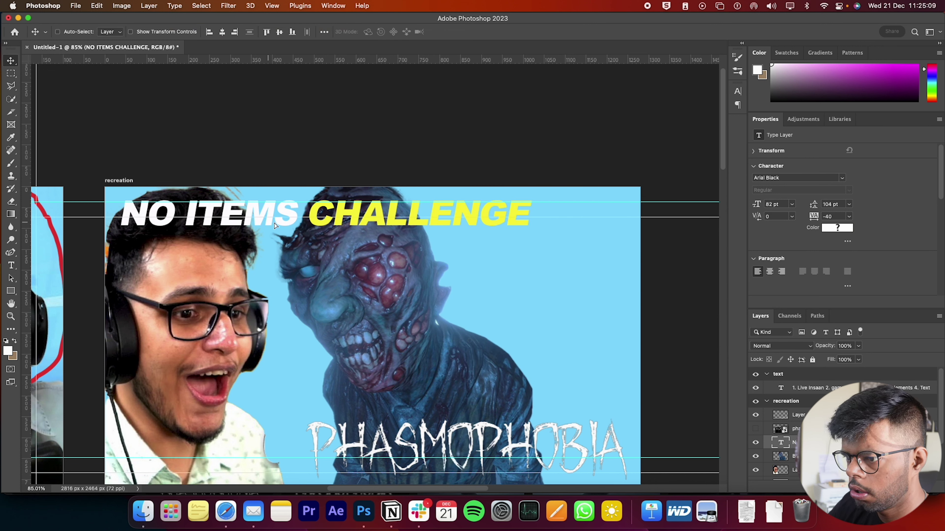
{"action": "left_click_drag", "start_coordinate": [273, 221], "coordinate": [370, 224]}
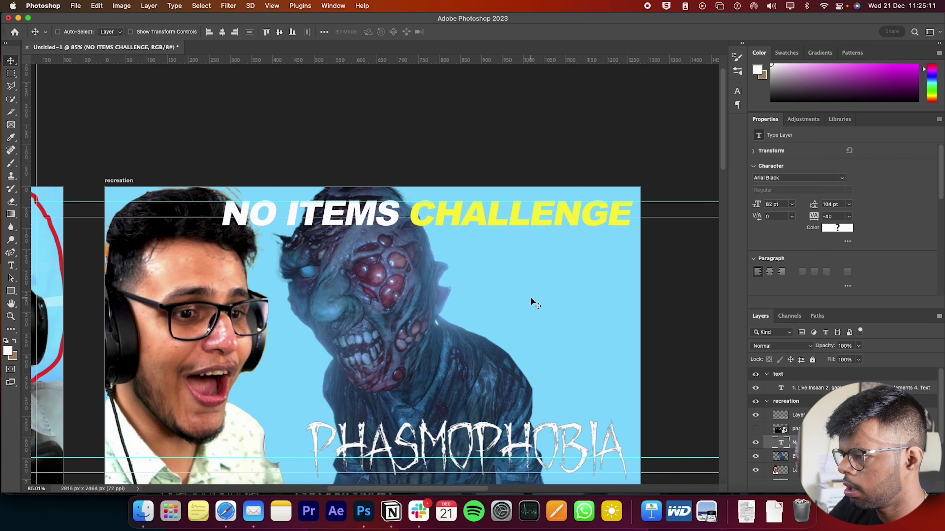
Draw a rectangle about 999 by 76 px over the heading, with no stroke and a black fill
{"action": "left_click", "coordinate": [11, 292]}
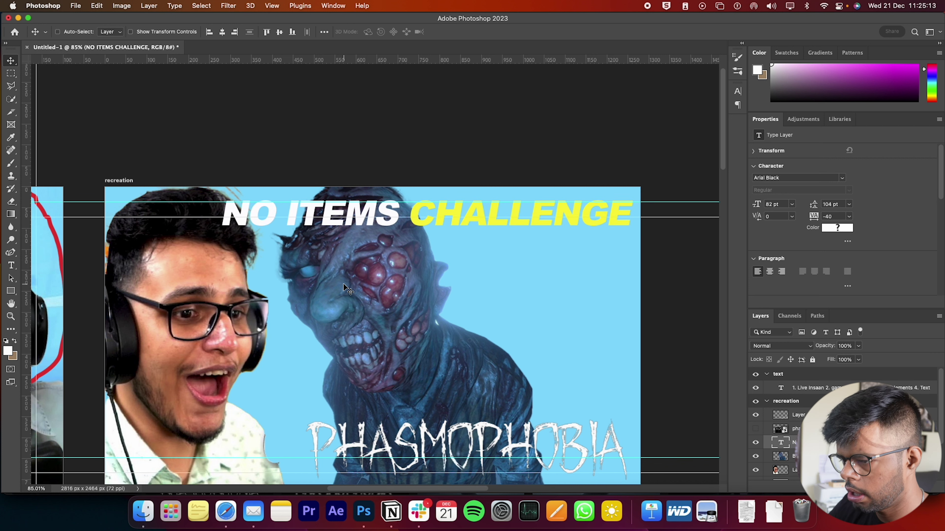
{"action": "mouse_move", "coordinate": [220, 198]}
{"action": "left_mouse_down"}
{"action": "mouse_move", "coordinate": [528, 232]}
{"action": "mouse_move", "coordinate": [637, 229]}
{"action": "left_mouse_up"}
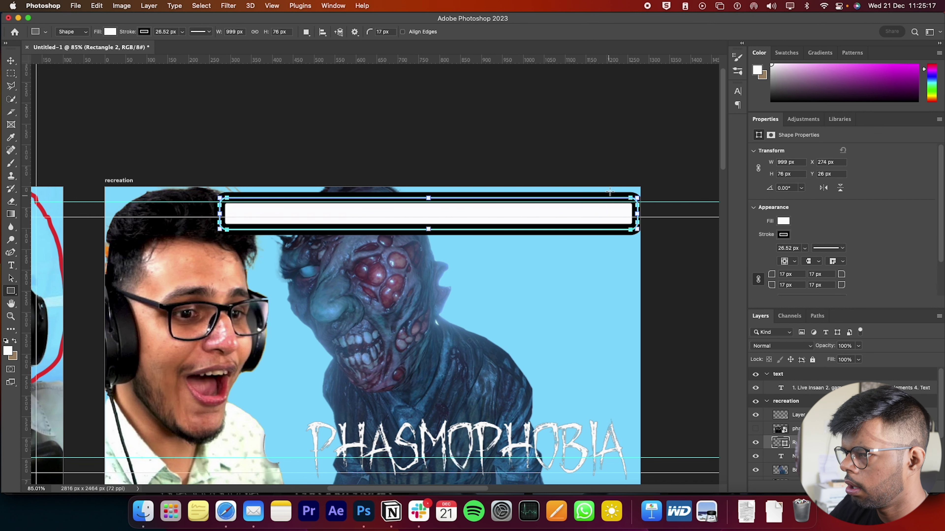
{"action": "left_click", "coordinate": [144, 32]}
{"action": "left_click", "coordinate": [86, 51]}
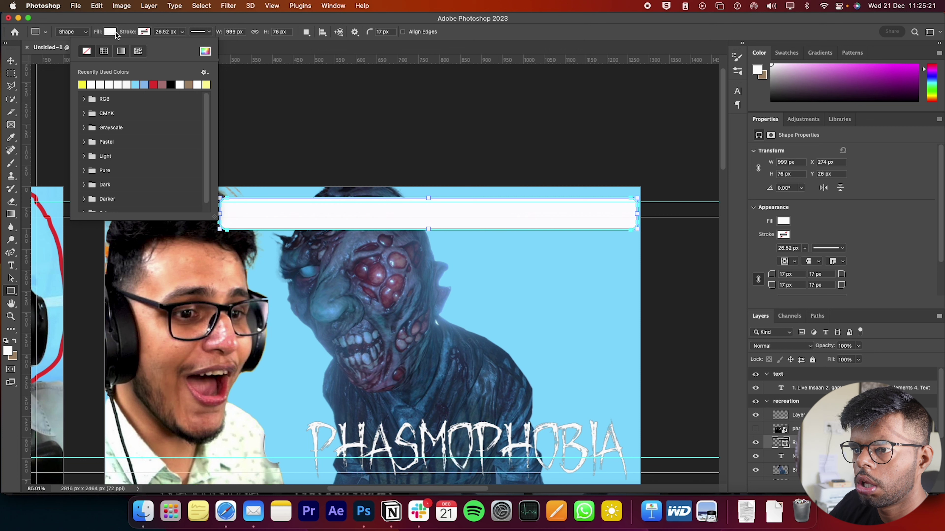
{"action": "left_click", "coordinate": [113, 32]}
{"action": "left_click", "coordinate": [136, 85]}
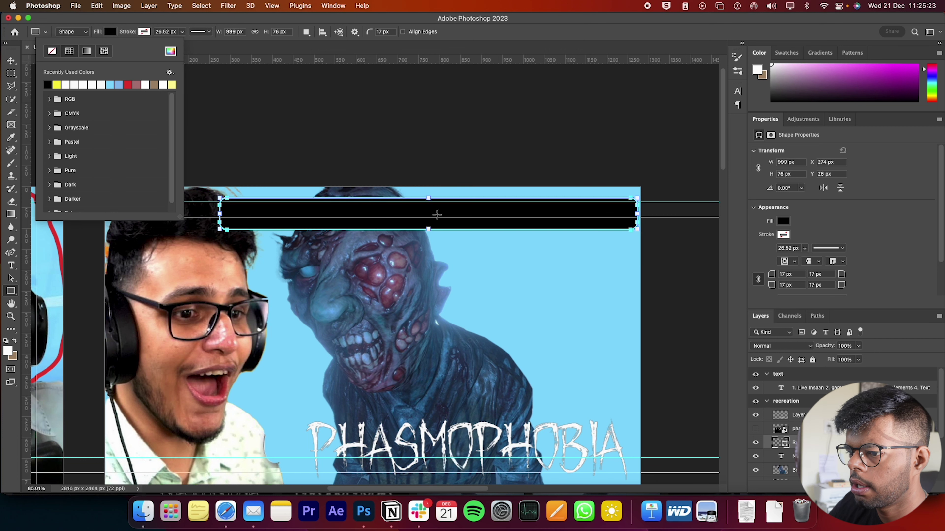
{"action": "left_click", "coordinate": [239, 206]}
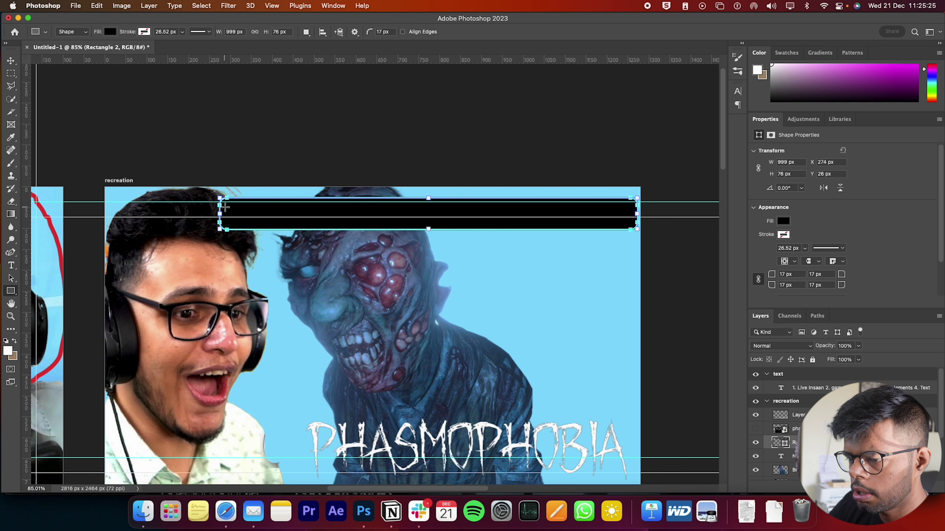
Square the black bar's corners to a 0 px radius and move its layer beneath the heading text
{"action": "scroll", "coordinate": [242, 211], "scroll_direction": "up", "scroll_amount": 5}
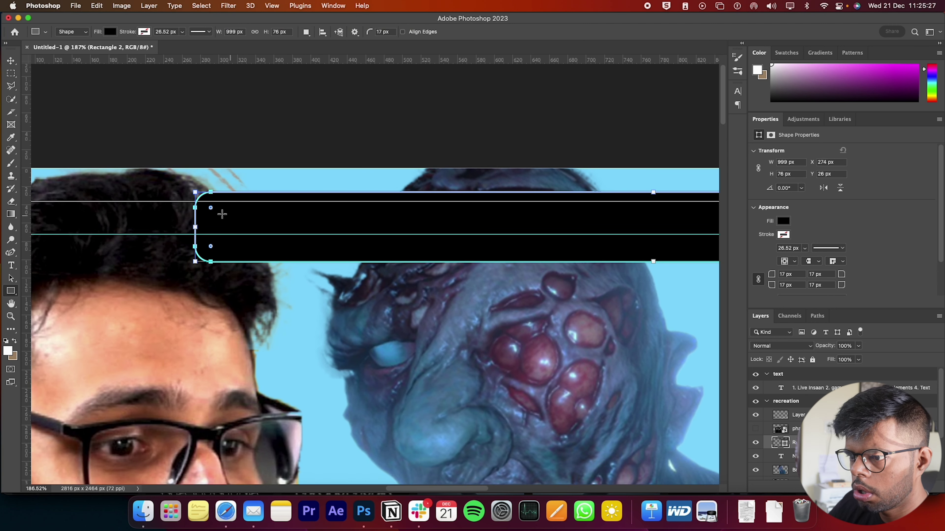
{"action": "left_click_drag", "start_coordinate": [211, 208], "coordinate": [196, 193]}
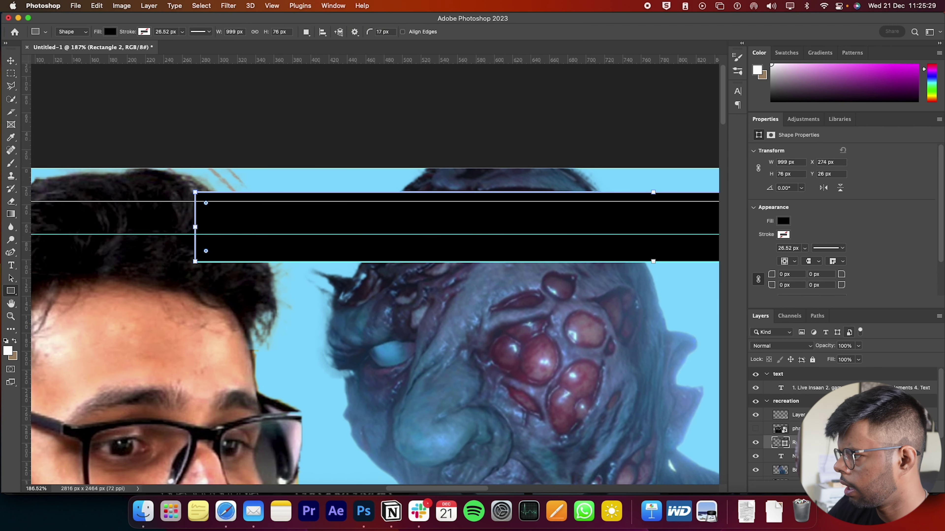
{"action": "left_click_drag", "start_coordinate": [784, 443], "coordinate": [784, 463]}
Compare the recreation's heading and overall layout with the original thumbnail, checking the original's background for missing effects
{"action": "key", "text": "z"}
{"action": "left_click_drag", "start_coordinate": [577, 357], "coordinate": [512, 358]}
{"action": "left_click_drag", "start_coordinate": [634, 347], "coordinate": [568, 329]}
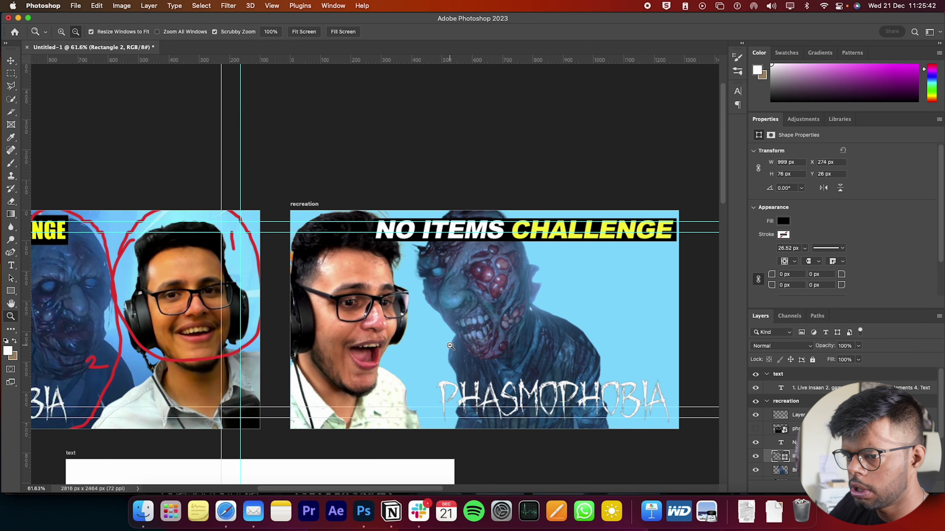
{"action": "scroll", "coordinate": [450, 347], "scroll_direction": "left", "scroll_amount": 5}
{"action": "scroll", "coordinate": [450, 347], "scroll_direction": "left", "scroll_amount": 5}
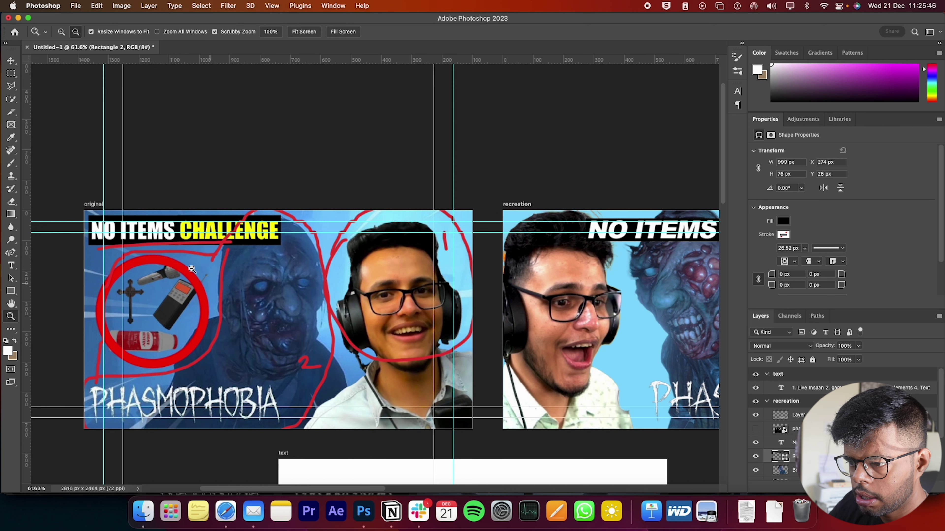
{"action": "scroll", "coordinate": [323, 329], "scroll_direction": "right", "scroll_amount": 9}
{"action": "scroll", "coordinate": [323, 330], "scroll_direction": "left", "scroll_amount": 17}
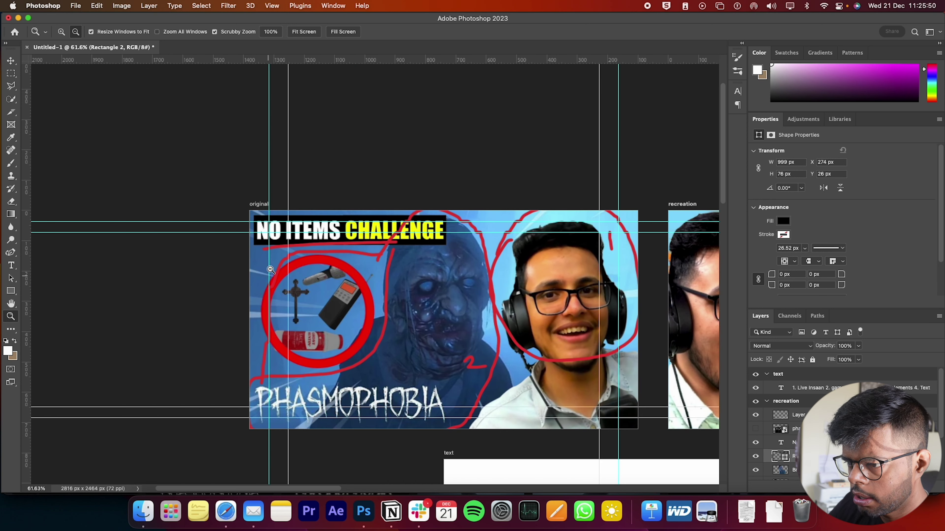
{"action": "scroll", "coordinate": [442, 342], "scroll_direction": "right", "scroll_amount": 20}
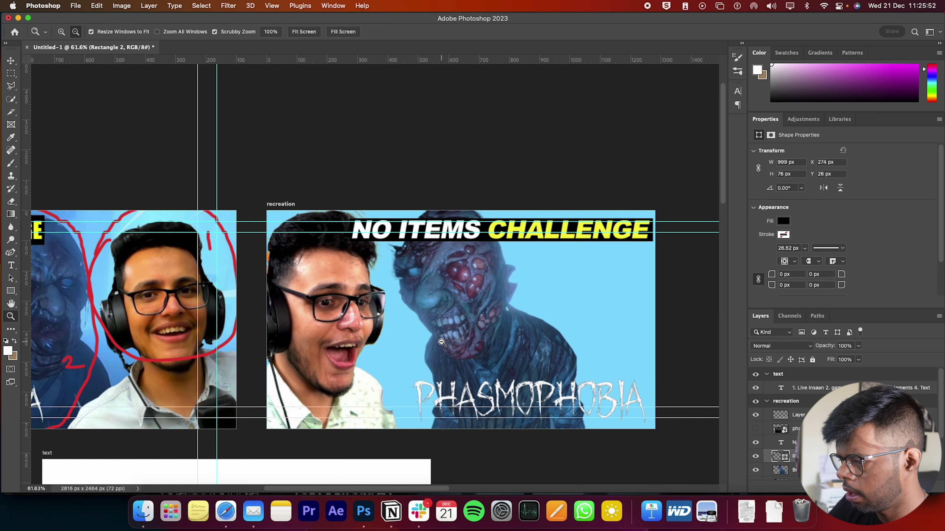
Switch to Safari and search DuckDuckGo images for "zoom effect overlay photsho"
{"action": "left_click", "coordinate": [219, 527]}
{"action": "type", "text": "zoom effect overlay phot"}
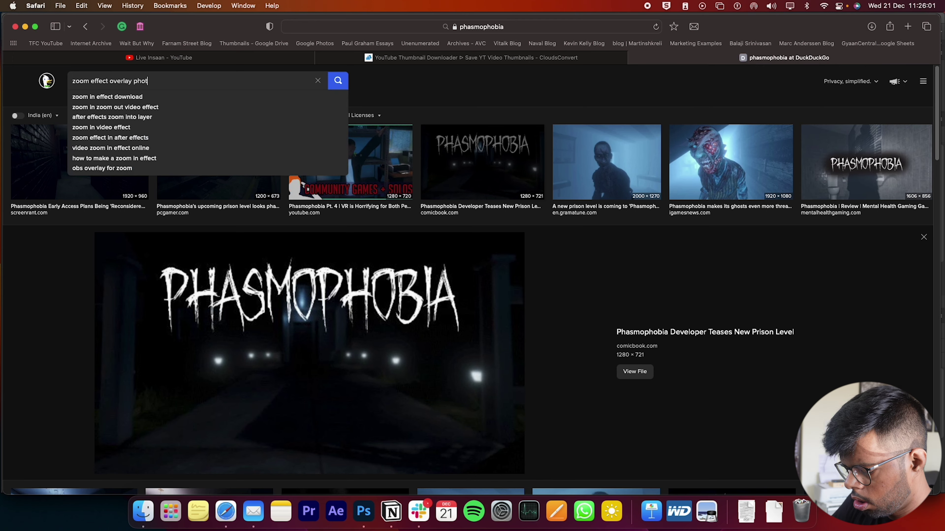
{"action": "type", "text": "sho"}
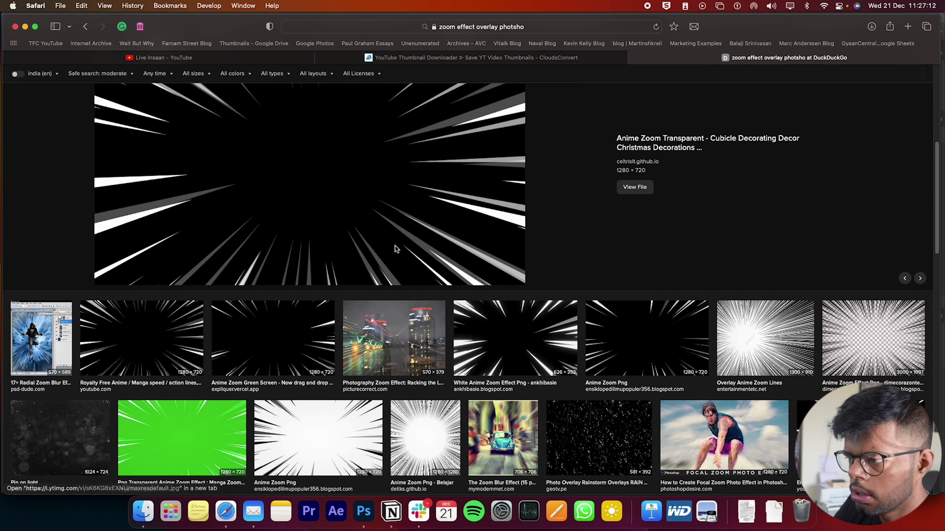
Save the 1280 × 720 Anime Zoom Transparent speed-lines image to the Downloads folder
{"action": "scroll", "coordinate": [395, 246], "scroll_direction": "up", "scroll_amount": 5}
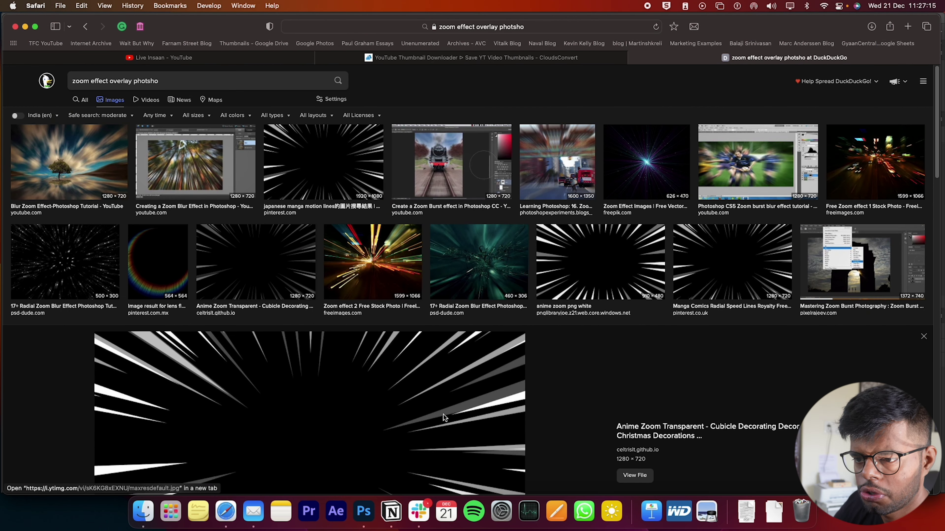
{"action": "scroll", "coordinate": [428, 402], "scroll_direction": "down", "scroll_amount": 5}
{"action": "right_click", "coordinate": [270, 326]}
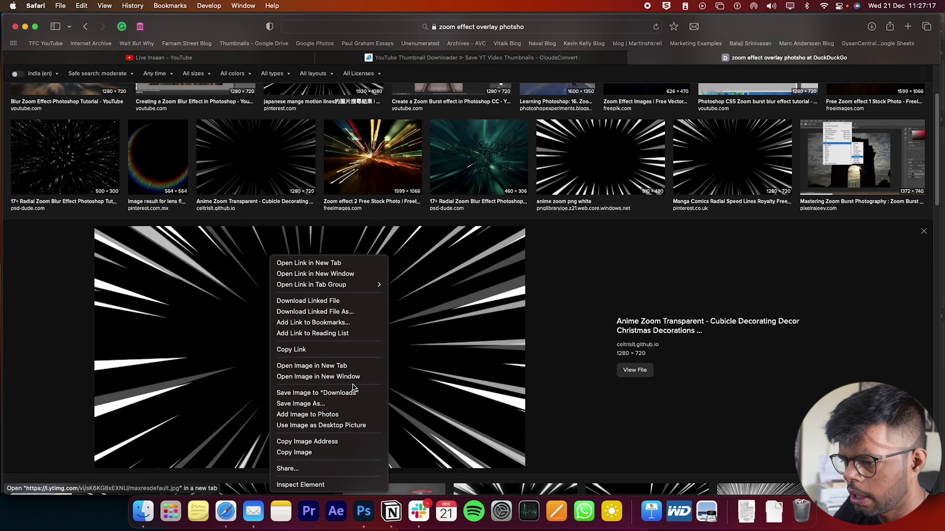
{"action": "left_click", "coordinate": [353, 393]}
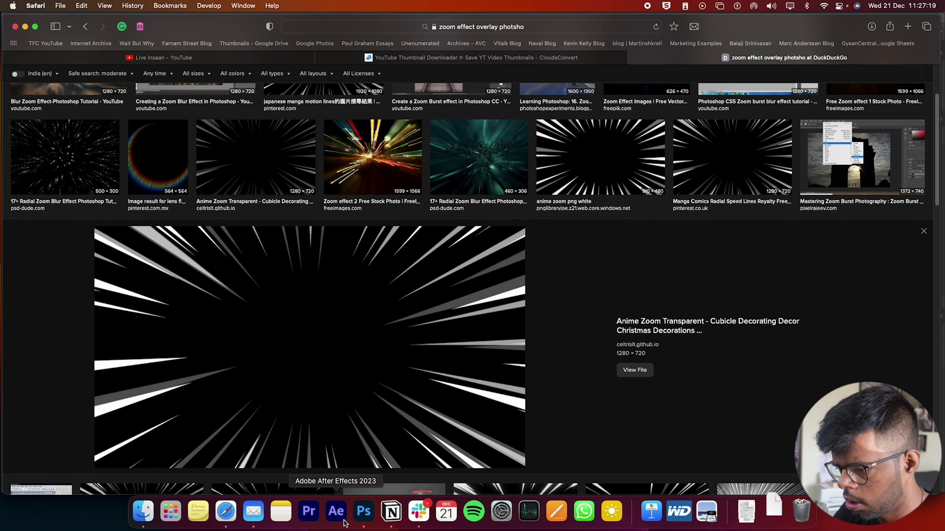
Switch to Photoshop, place the downloaded maxresdefault speed-lines image through Camera Raw, and move it over the ghost in the lower recreation artboard
{"action": "left_click", "coordinate": [364, 512]}
{"action": "left_click", "coordinate": [774, 510]}
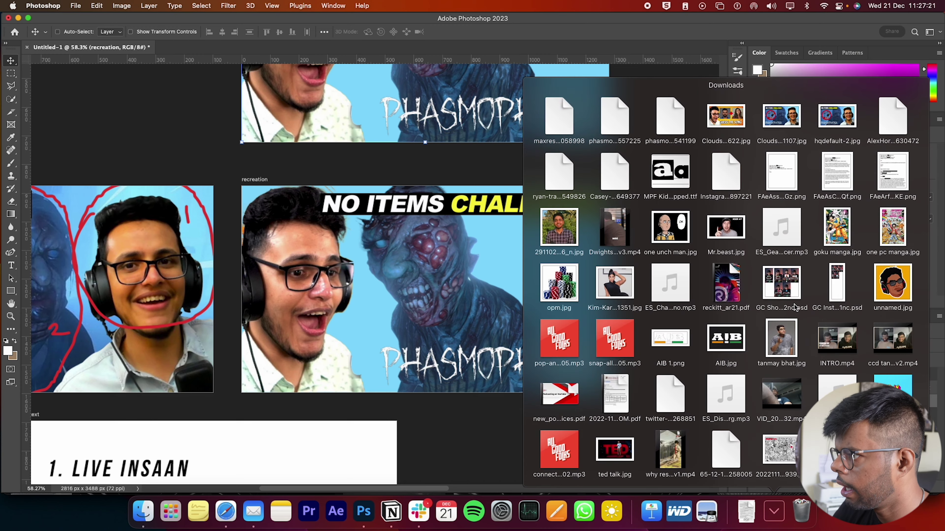
{"action": "left_click_drag", "start_coordinate": [573, 117], "coordinate": [443, 238]}
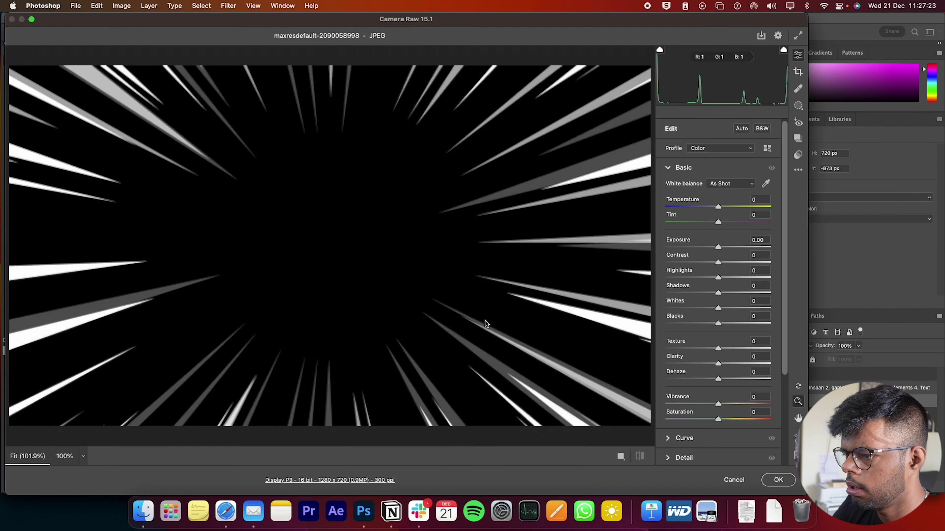
{"action": "left_click", "coordinate": [791, 483]}
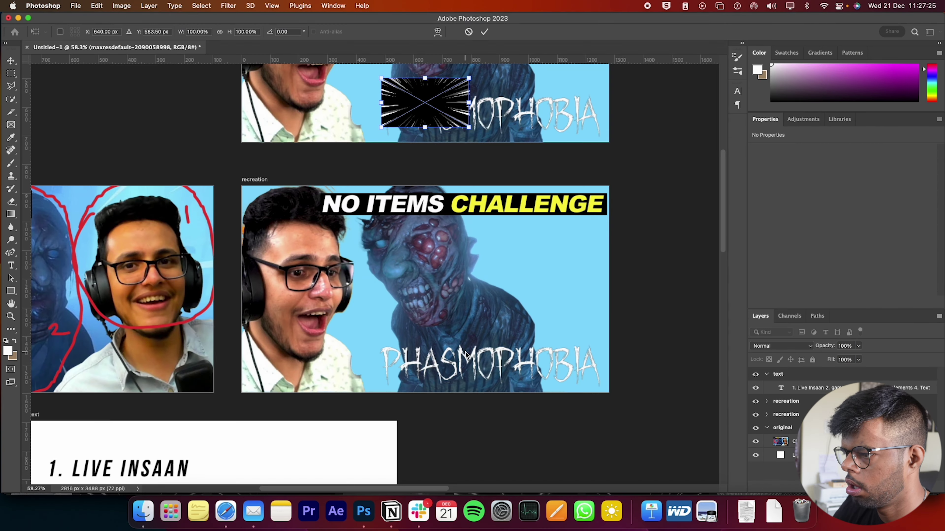
{"action": "left_click_drag", "start_coordinate": [436, 110], "coordinate": [447, 324]}
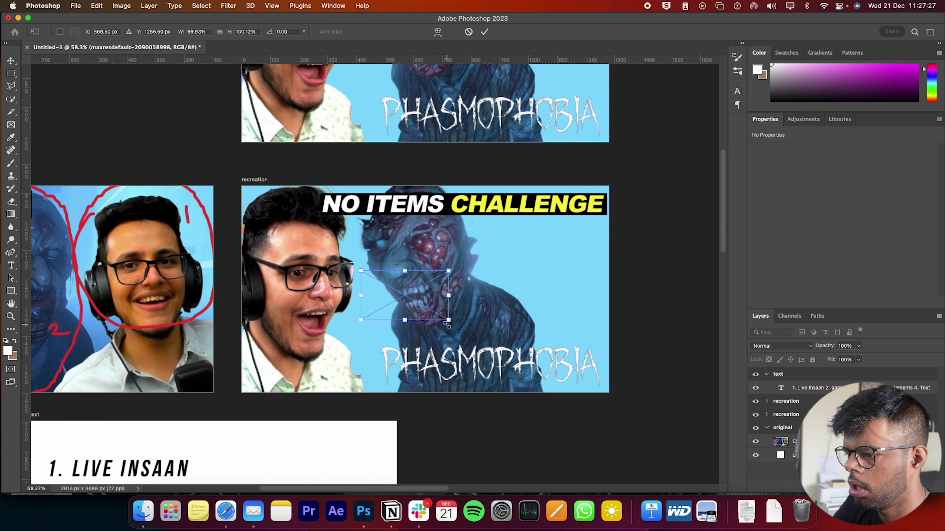
Select the placed maxresdefault speed-lines image in the lower recreation artboard and scale it to cover the whole artboard, about 1280 × 721 px
{"action": "left_click", "coordinate": [766, 403]}
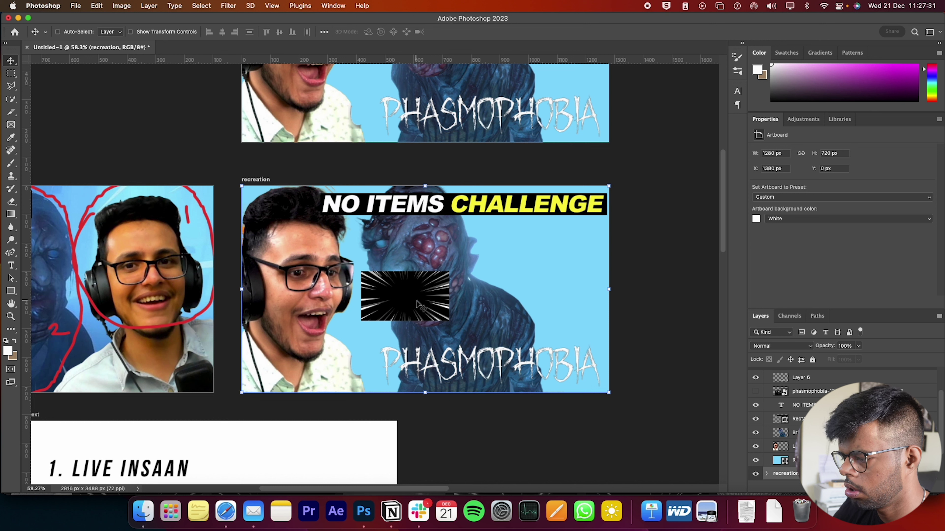
{"action": "left_click", "coordinate": [817, 382]}
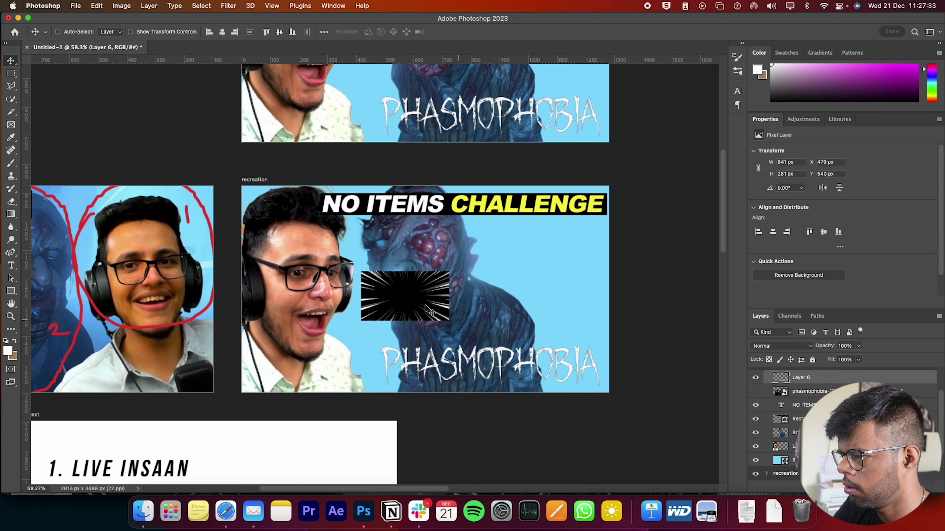
{"action": "scroll", "coordinate": [782, 408], "scroll_direction": "up", "scroll_amount": 3}
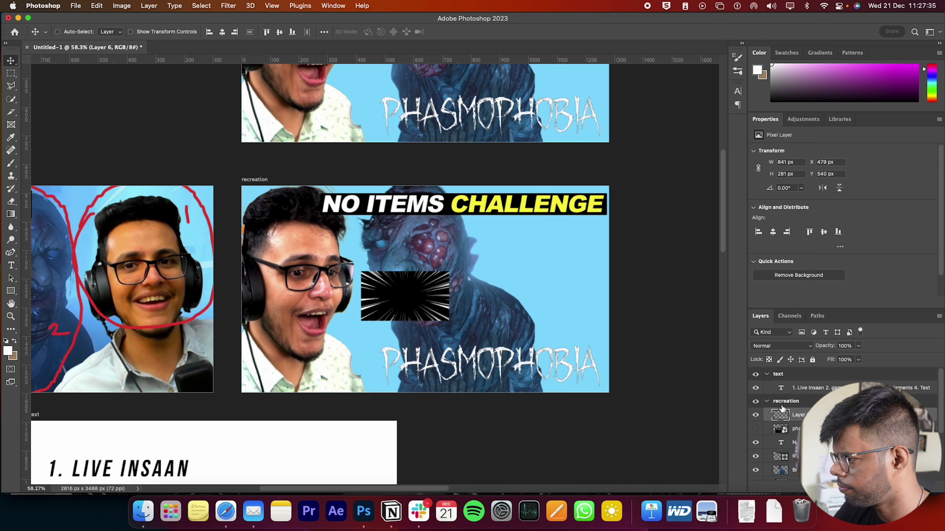
{"action": "left_click", "coordinate": [767, 402]}
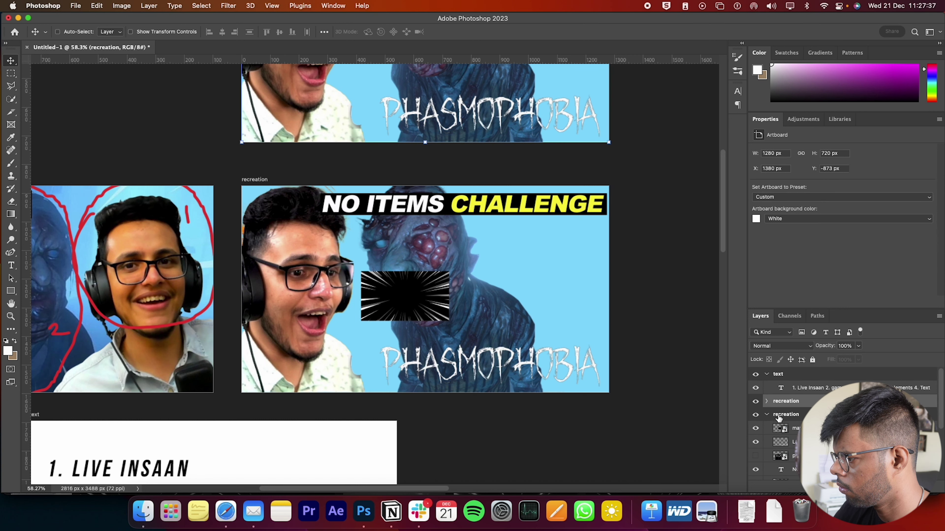
{"action": "left_click", "coordinate": [767, 415]}
{"action": "left_click", "coordinate": [811, 392]}
{"action": "left_click_drag", "start_coordinate": [418, 315], "coordinate": [442, 318]}
{"action": "key", "text": "super+r"}
{"action": "key", "text": "super+t"}
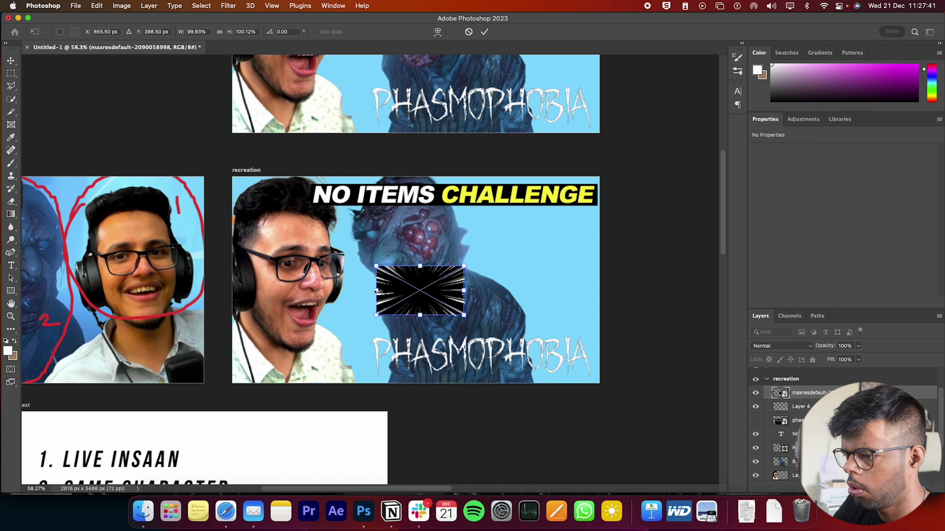
{"action": "left_click_drag", "start_coordinate": [379, 294], "coordinate": [232, 290]}
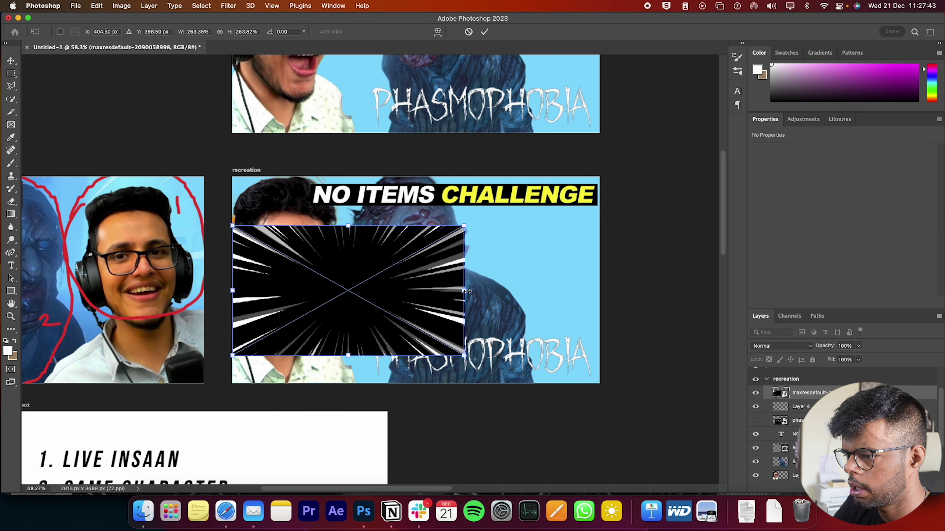
{"action": "left_click_drag", "start_coordinate": [463, 290], "coordinate": [602, 286]}
{"action": "left_click_drag", "start_coordinate": [466, 263], "coordinate": [468, 252]}
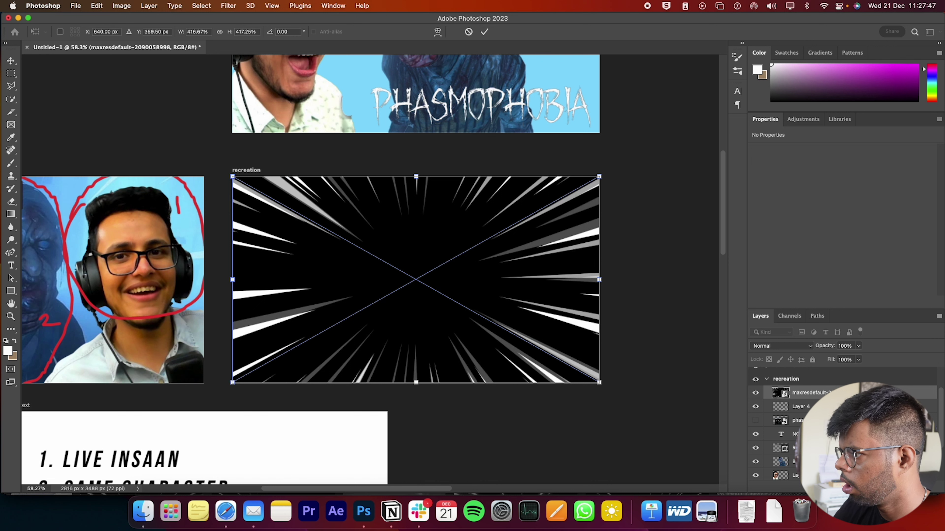
{"action": "key", "text": "Return"}
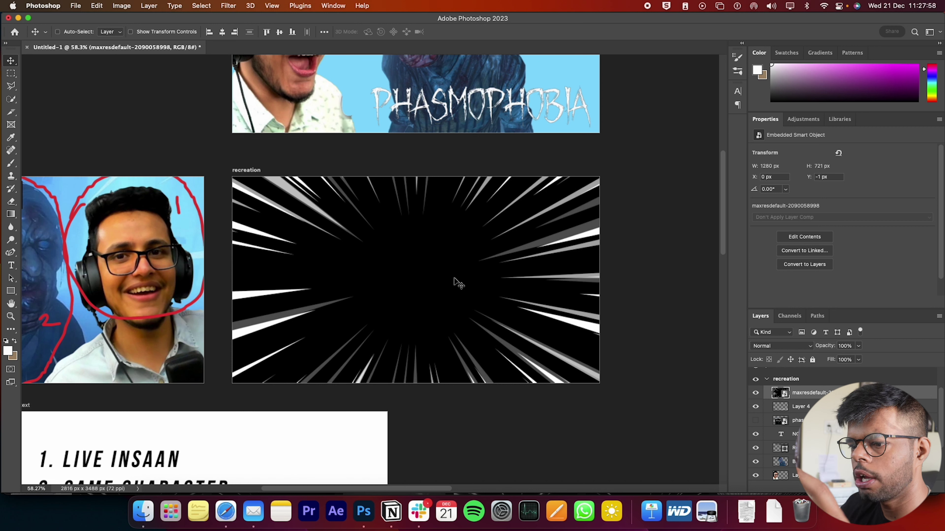
Set the speed-lines layer's blend mode to Screen and compare the overlay with the original thumbnail's background
{"action": "left_click", "coordinate": [811, 347]}
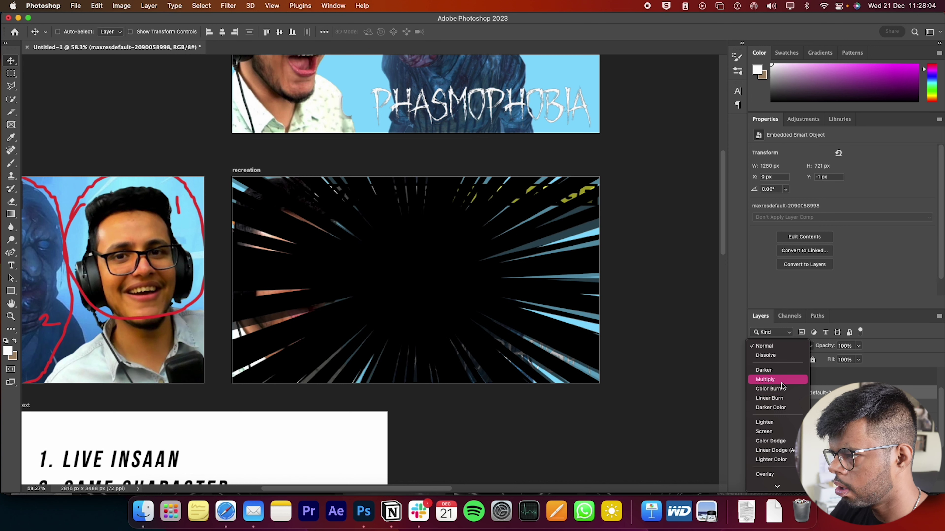
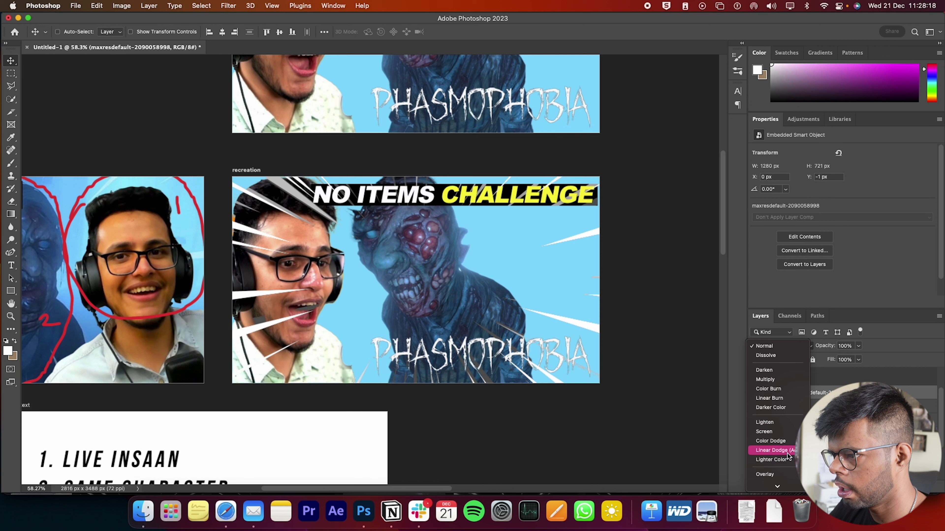
{"action": "left_click", "coordinate": [788, 434]}
{"action": "scroll", "coordinate": [410, 338], "scroll_direction": "left", "scroll_amount": 5}
{"action": "scroll", "coordinate": [411, 339], "scroll_direction": "left", "scroll_amount": 4}
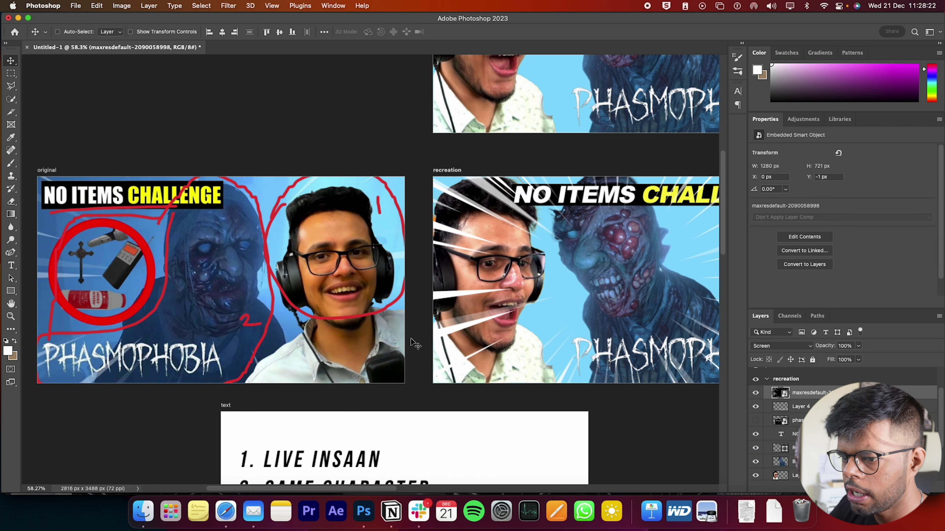
{"action": "scroll", "coordinate": [117, 349], "scroll_direction": "right", "scroll_amount": 5}
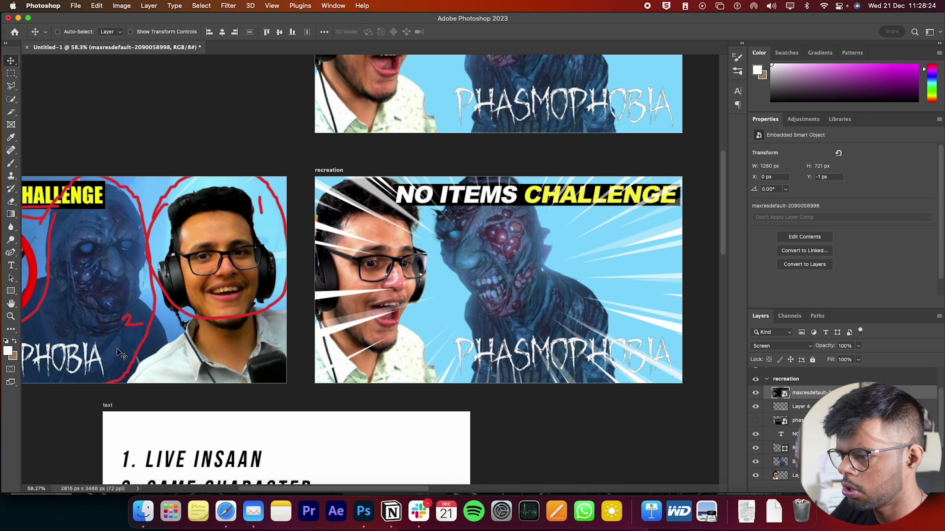
{"action": "scroll", "coordinate": [117, 349], "scroll_direction": "right", "scroll_amount": 4}
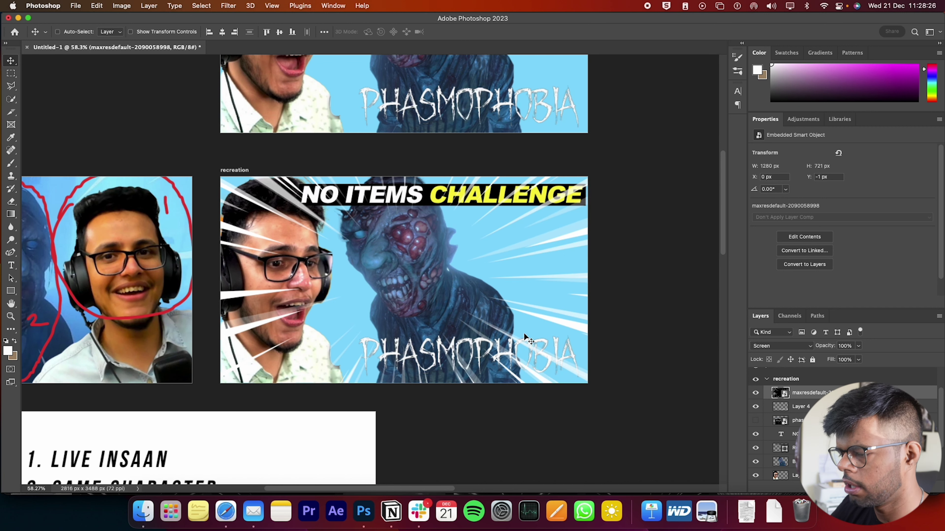
{"action": "scroll", "coordinate": [351, 312], "scroll_direction": "left", "scroll_amount": 4}
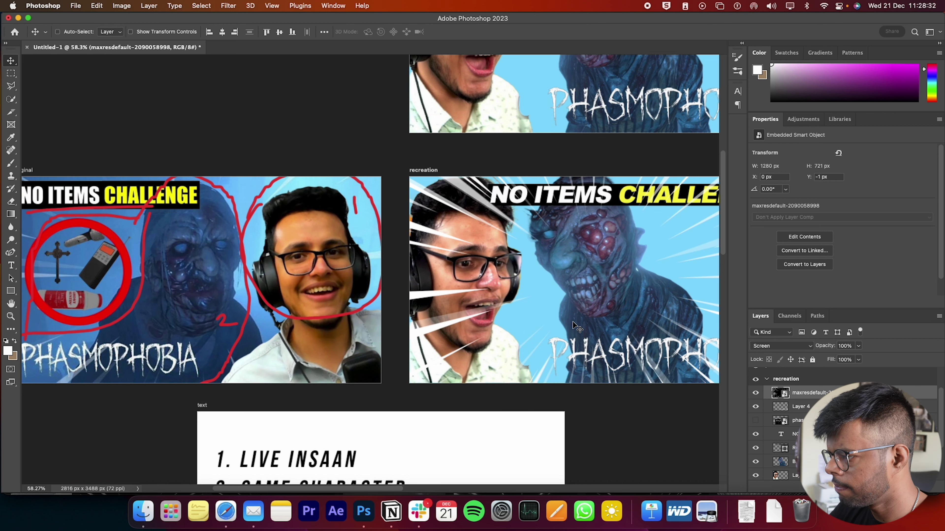
{"action": "scroll", "coordinate": [572, 321], "scroll_direction": "right", "scroll_amount": 4}
Move the speed-lines layer down the stack to just above the blue background rectangle, behind the creator and ghost
{"action": "left_click_drag", "start_coordinate": [843, 397], "coordinate": [841, 468]}
{"action": "scroll", "coordinate": [842, 429], "scroll_direction": "down", "scroll_amount": 3}
{"action": "left_click_drag", "start_coordinate": [822, 423], "coordinate": [811, 435]}
Lower the speed-lines layer's opacity to 45% and compare the recreation with the original thumbnail
{"action": "scroll", "coordinate": [542, 273], "scroll_direction": "left", "scroll_amount": 10}
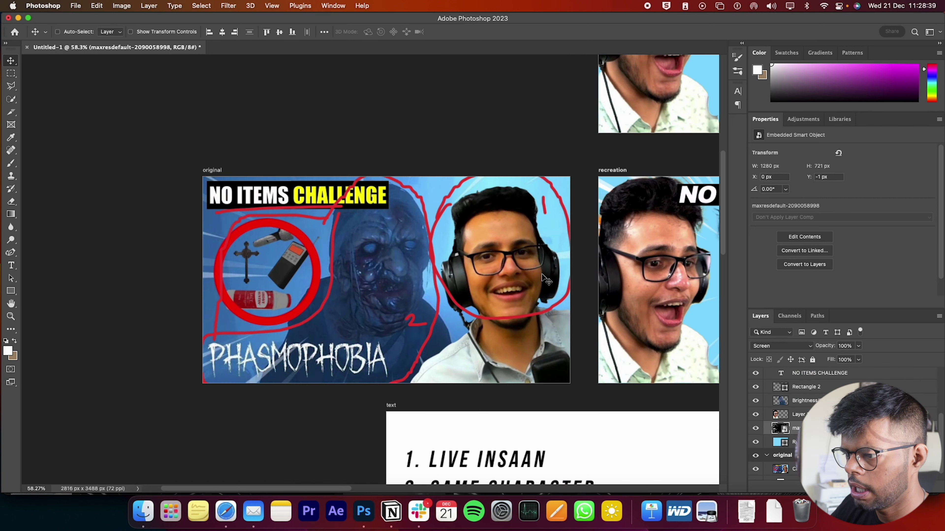
{"action": "scroll", "coordinate": [542, 272], "scroll_direction": "right", "scroll_amount": 10}
{"action": "scroll", "coordinate": [542, 273], "scroll_direction": "right", "scroll_amount": 5}
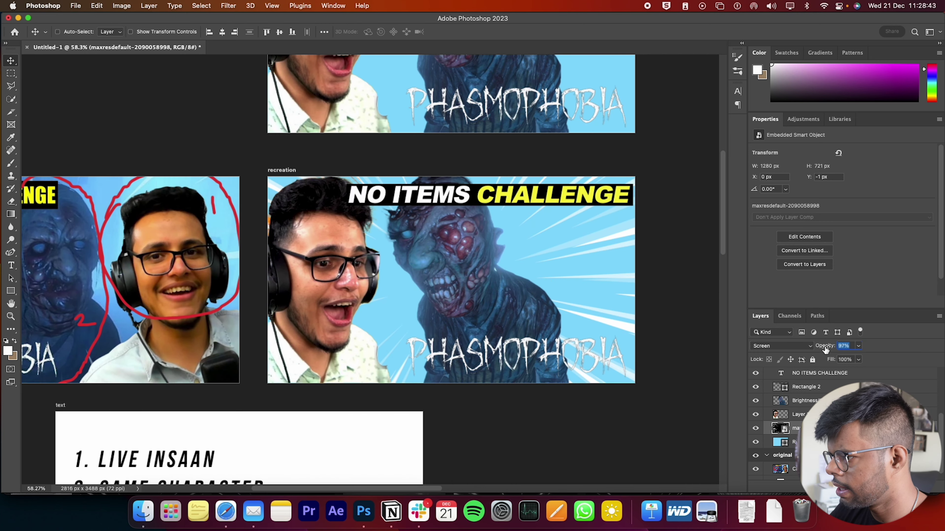
{"action": "mouse_move", "coordinate": [820, 347]}
{"action": "left_mouse_down"}
{"action": "mouse_move", "coordinate": [805, 353]}
{"action": "mouse_move", "coordinate": [830, 348]}
{"action": "mouse_move", "coordinate": [818, 348]}
{"action": "left_mouse_up"}
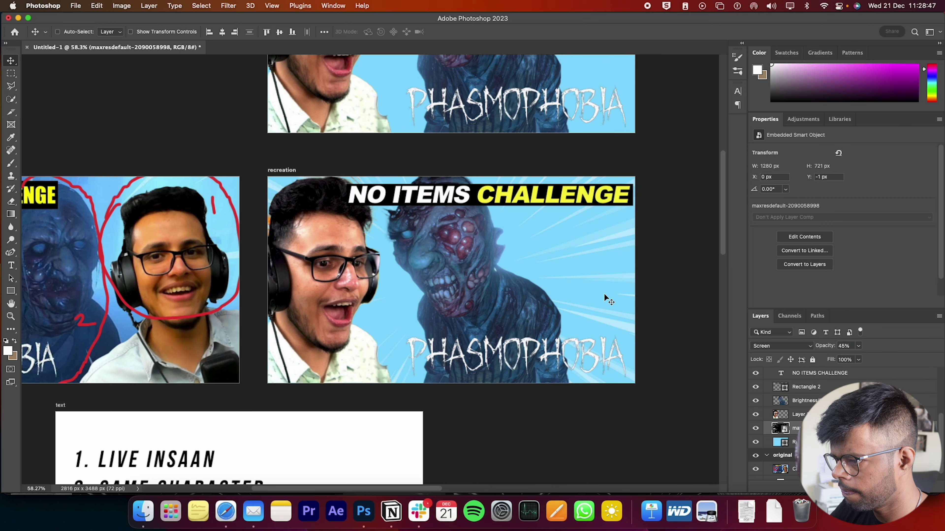
{"action": "key", "text": "z"}
{"action": "left_click_drag", "start_coordinate": [603, 294], "coordinate": [583, 297]}
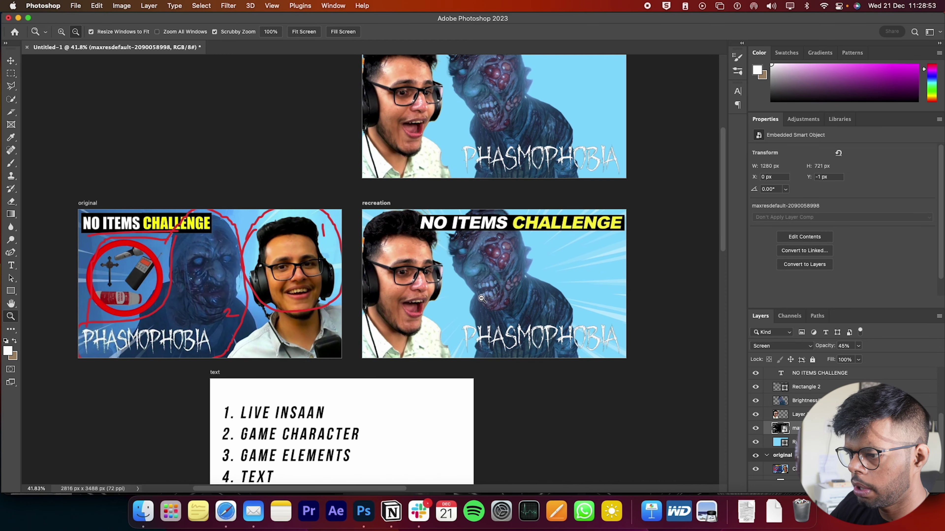
{"action": "left_click_drag", "start_coordinate": [577, 301], "coordinate": [586, 299]}
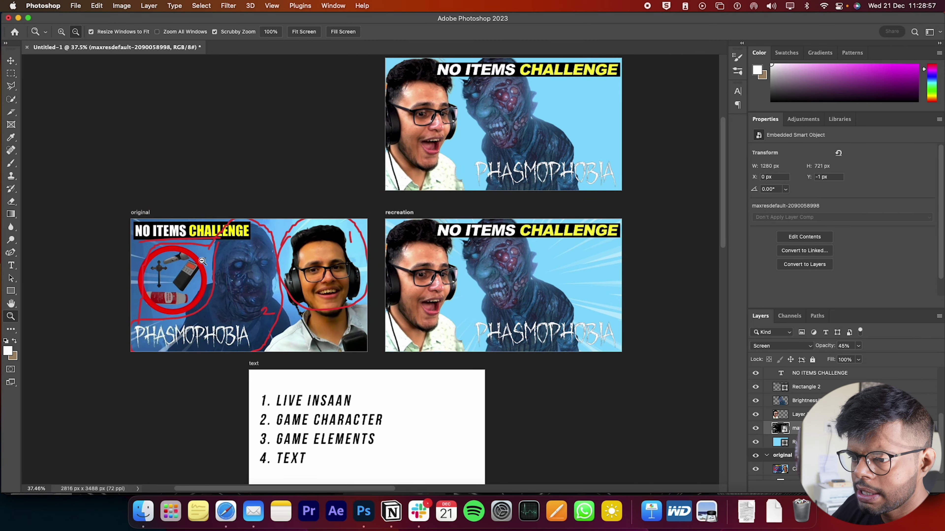
Examine the items inside the original's red circle, switch to Safari, and search DuckDuckGo images for "phasmophobia objects"
{"action": "left_click_drag", "start_coordinate": [203, 262], "coordinate": [344, 154]}
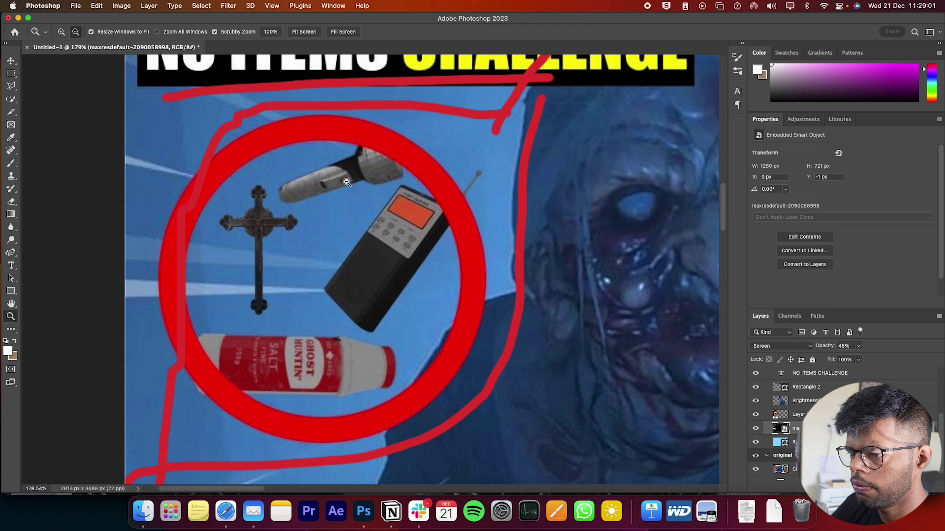
{"action": "left_click_drag", "start_coordinate": [452, 319], "coordinate": [283, 380]}
{"action": "left_click", "coordinate": [217, 526]}
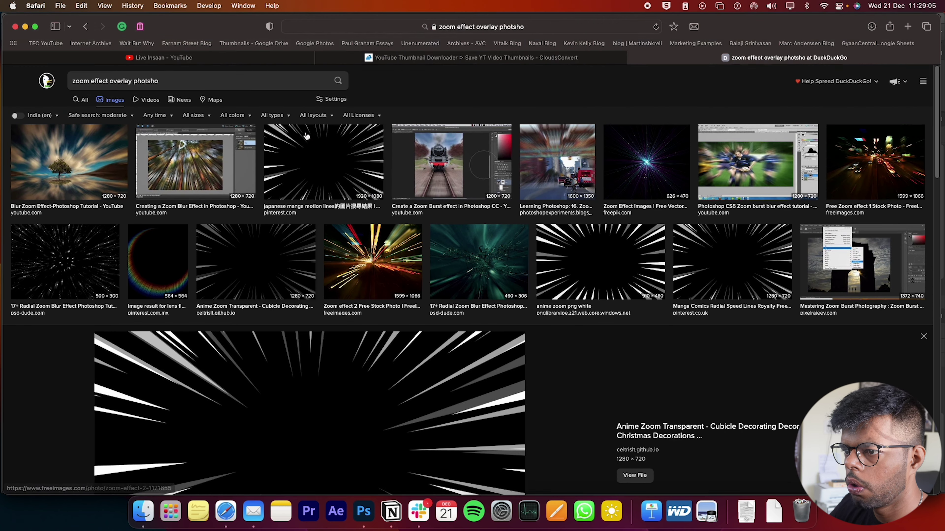
{"action": "double_click", "coordinate": [196, 88]}
{"action": "triple_click", "coordinate": [196, 88]}
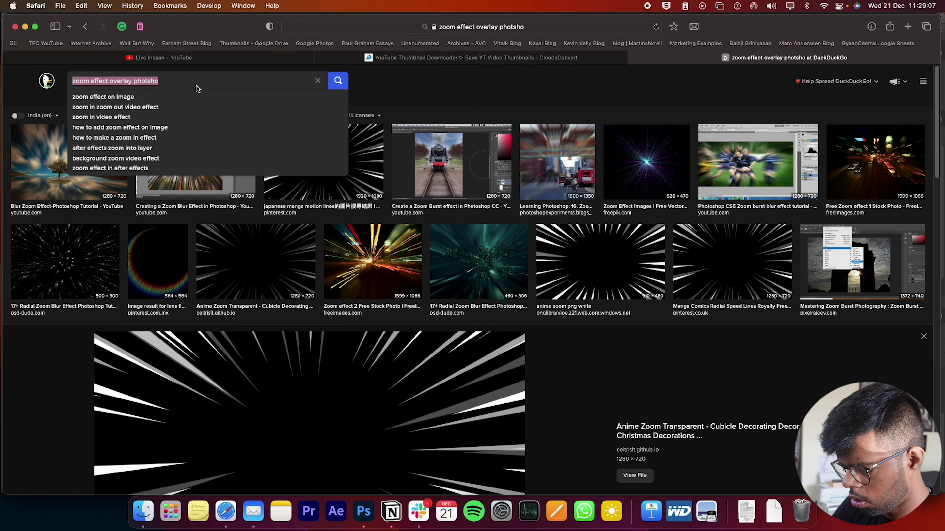
{"action": "type", "text": "phasmophobia objects"}
{"action": "key", "text": "Return"}
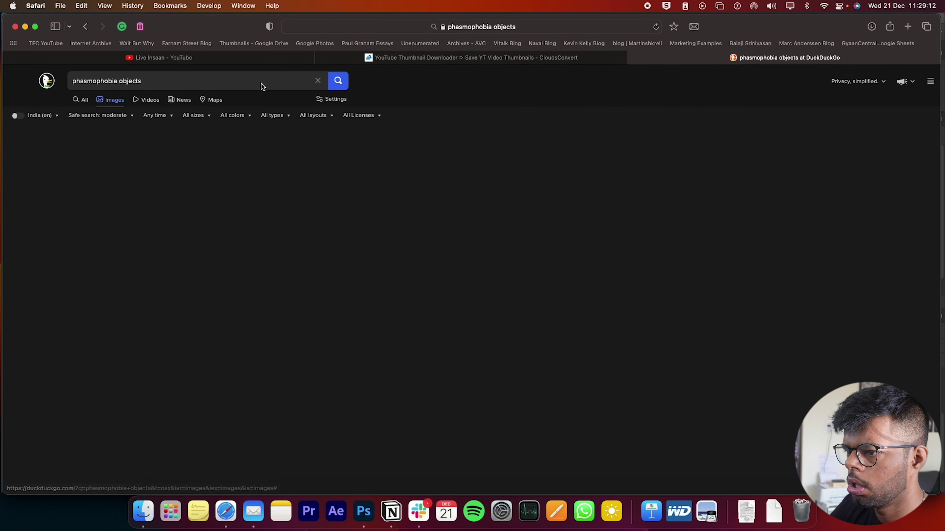
Look through the "phasmophobia objects" results for item pictures and open the Phasmophobia Items Discord Emotes result
{"action": "scroll", "coordinate": [218, 318], "scroll_direction": "down", "scroll_amount": 2}
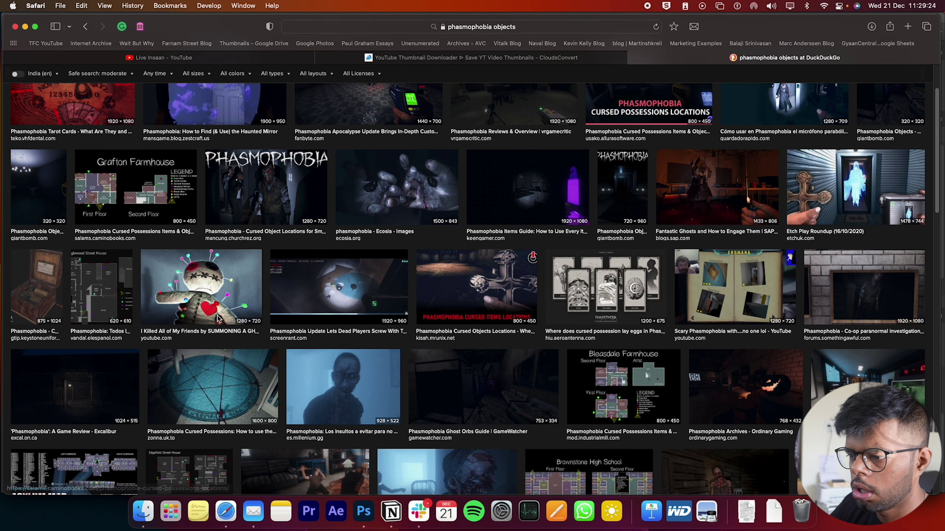
{"action": "scroll", "coordinate": [405, 375], "scroll_direction": "down", "scroll_amount": 3}
{"action": "scroll", "coordinate": [412, 363], "scroll_direction": "down", "scroll_amount": 10}
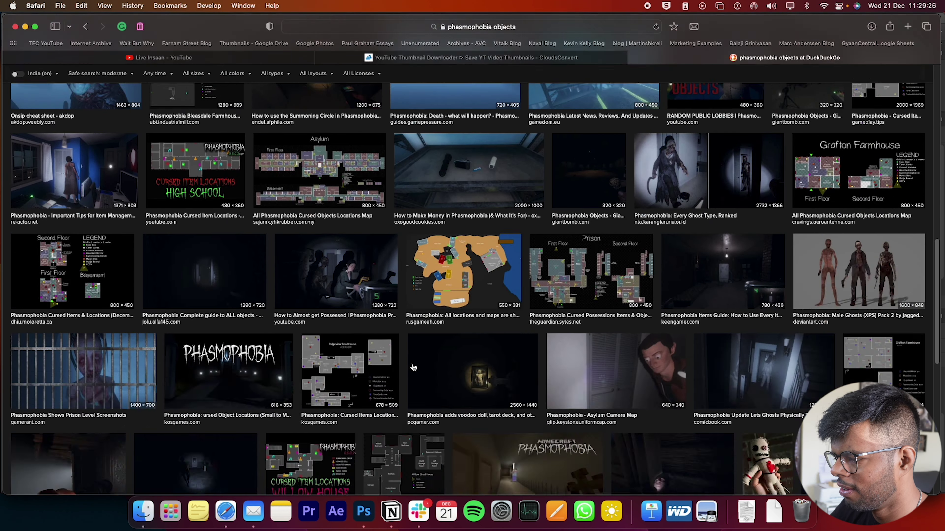
{"action": "scroll", "coordinate": [412, 367], "scroll_direction": "down", "scroll_amount": 2}
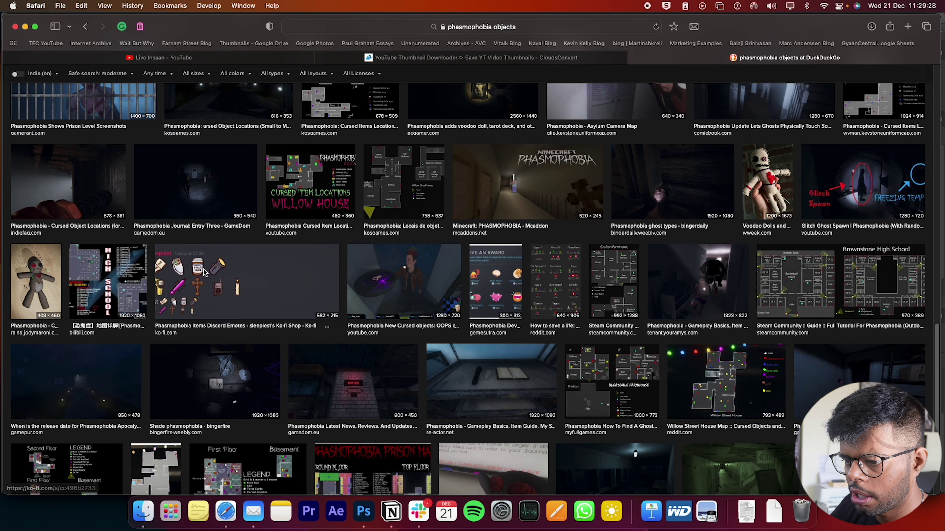
{"action": "left_click", "coordinate": [246, 335]}
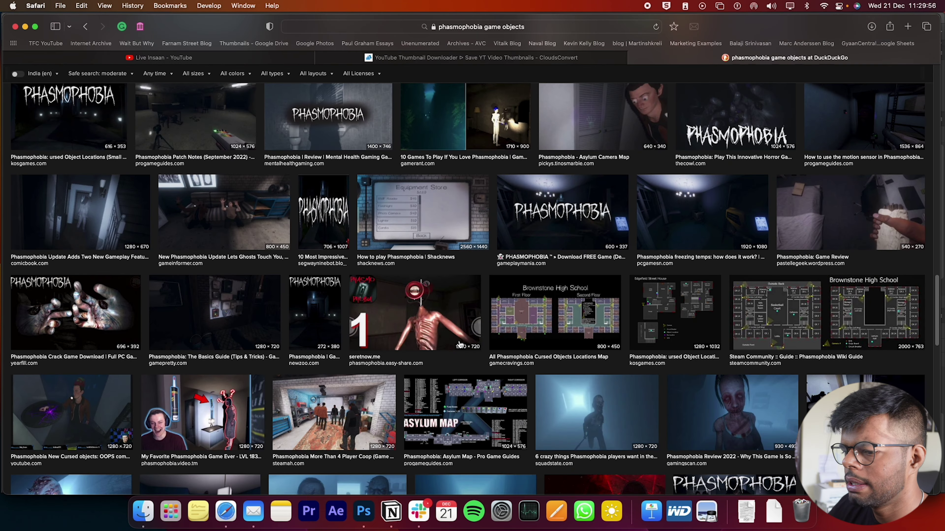
Look through the "phasmophobia game objects" image results for pictures of the game items
{"action": "scroll", "coordinate": [460, 344], "scroll_direction": "down", "scroll_amount": 5}
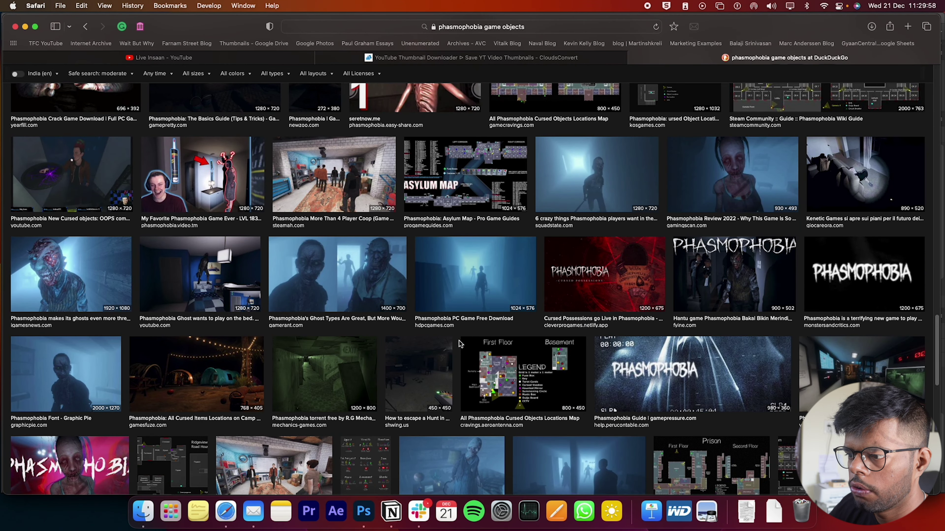
{"action": "scroll", "coordinate": [459, 343], "scroll_direction": "down", "scroll_amount": 10}
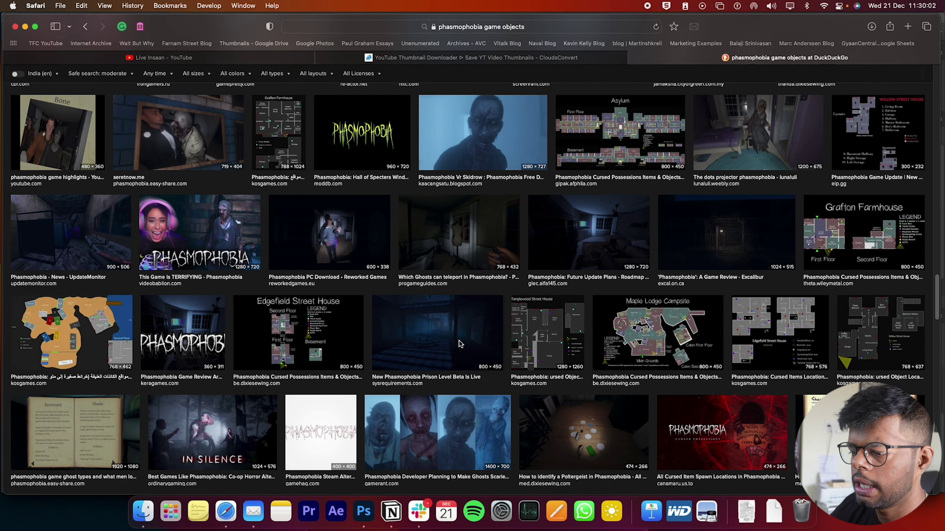
{"action": "scroll", "coordinate": [459, 341], "scroll_direction": "down", "scroll_amount": 5}
{"action": "scroll", "coordinate": [459, 343], "scroll_direction": "up", "scroll_amount": 15}
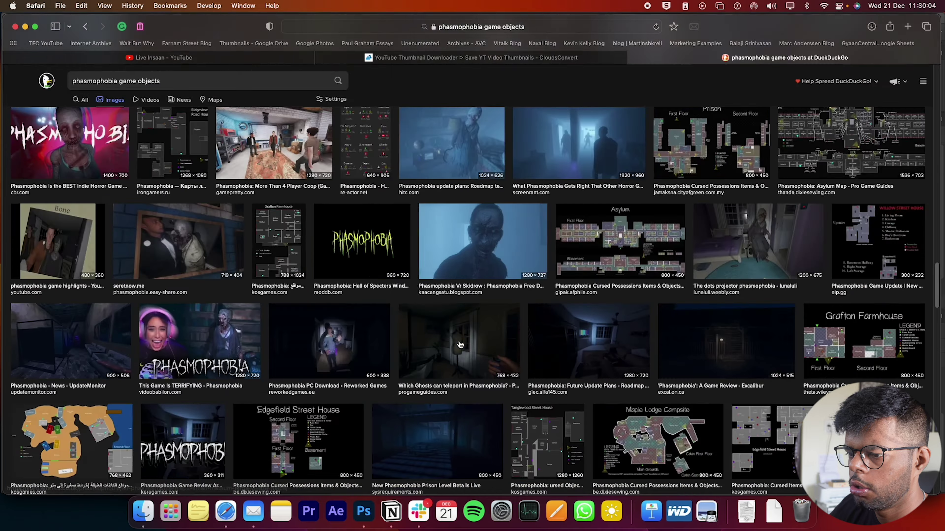
Search images for "phasmophobia cross" and preview the Steam Community item guide picture of two crucifixes
{"action": "scroll", "coordinate": [460, 344], "scroll_direction": "up", "scroll_amount": 10}
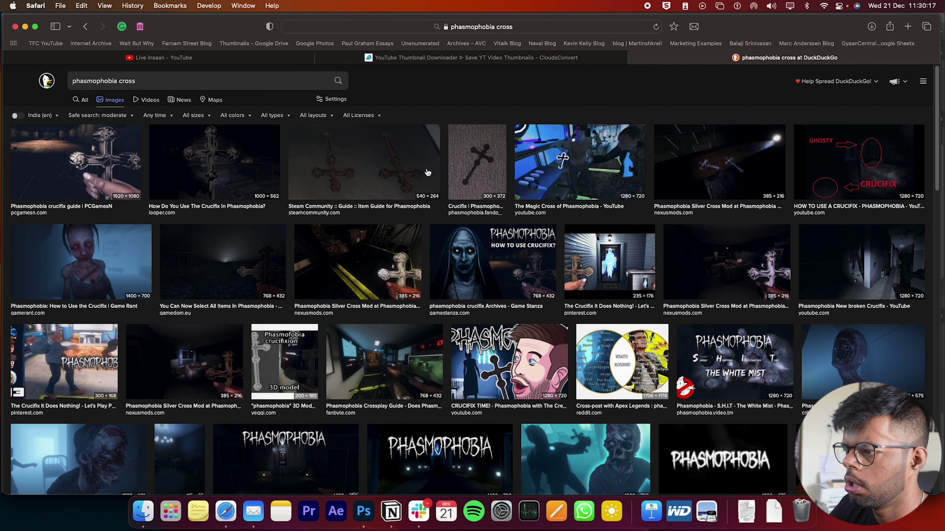
{"action": "left_click", "coordinate": [337, 175]}
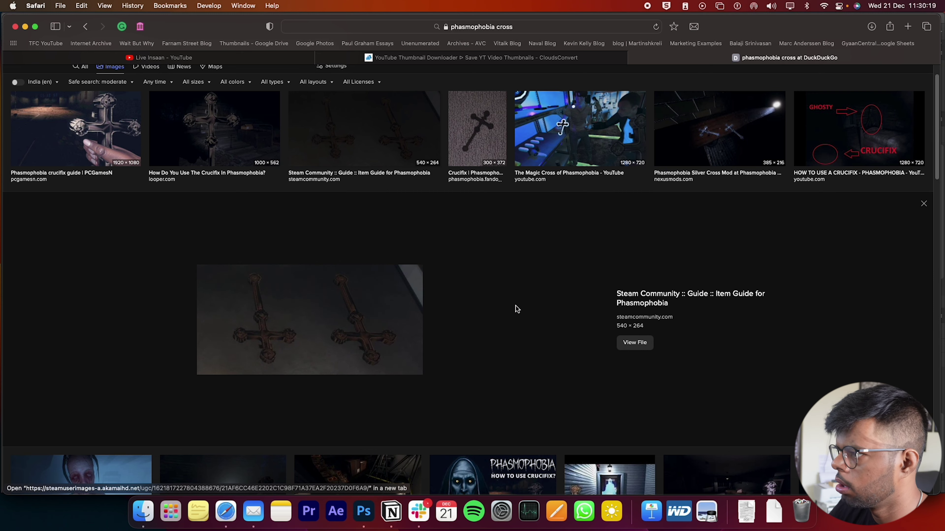
{"action": "scroll", "coordinate": [515, 310], "scroll_direction": "up", "scroll_amount": 2}
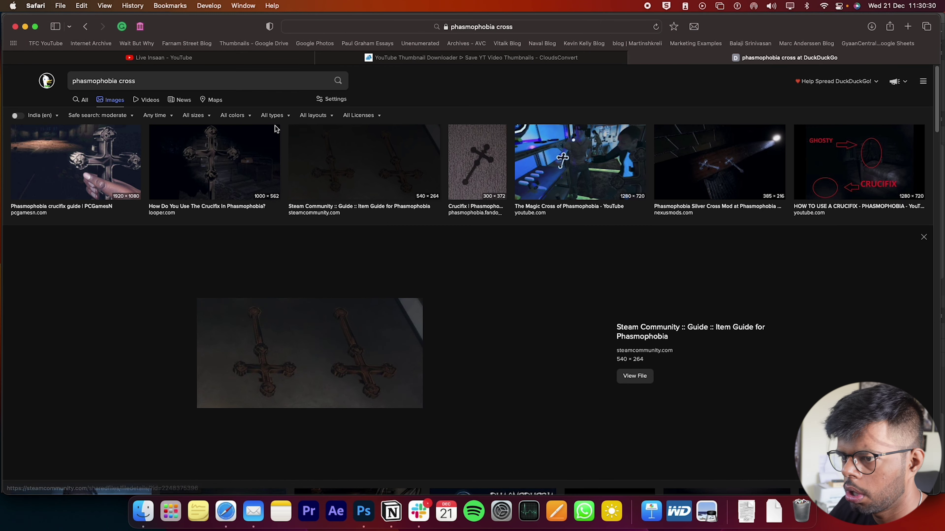
Search images for "phasmophobia torch" and download the Equipements - Phasmophobia FR picture of the flashlight
{"action": "left_click", "coordinate": [363, 511]}
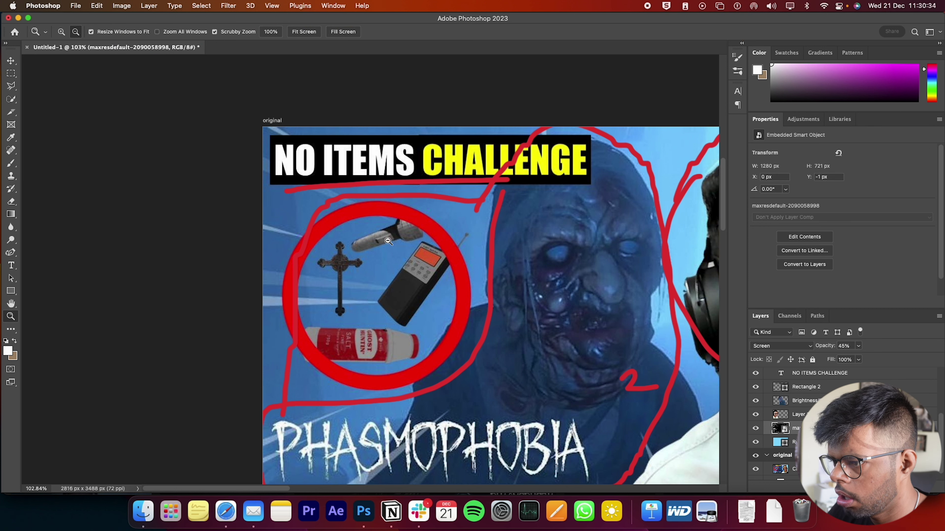
{"action": "key", "text": "super+Tab"}
{"action": "double_click", "coordinate": [129, 84]}
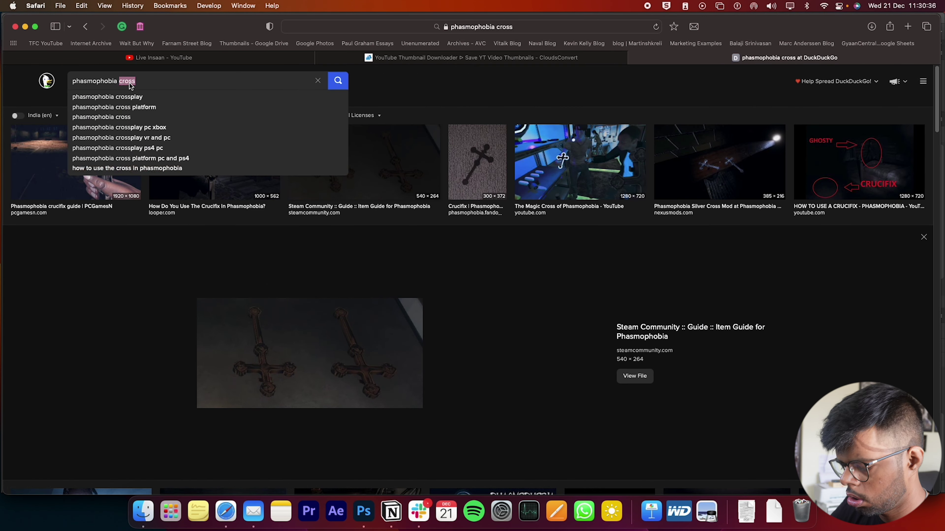
{"action": "type", "text": "torch"}
{"action": "key", "text": "Return"}
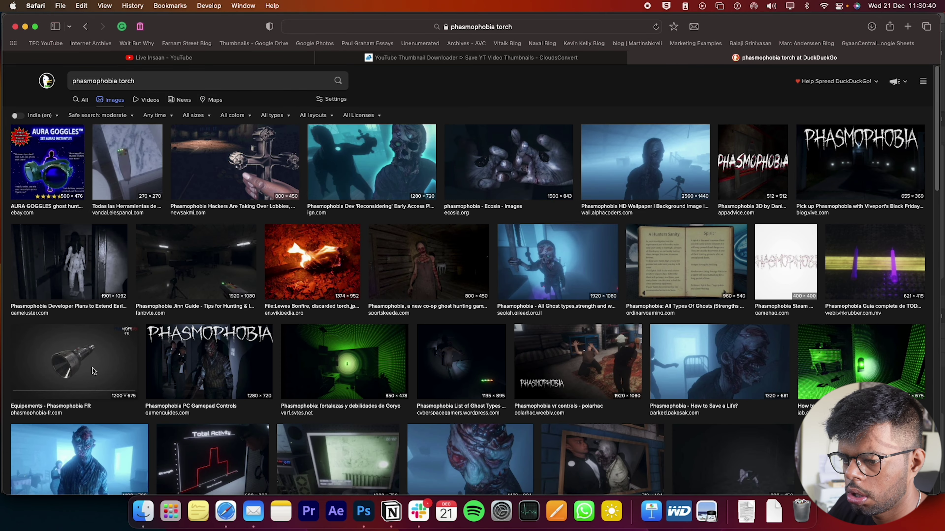
{"action": "left_click", "coordinate": [91, 366]}
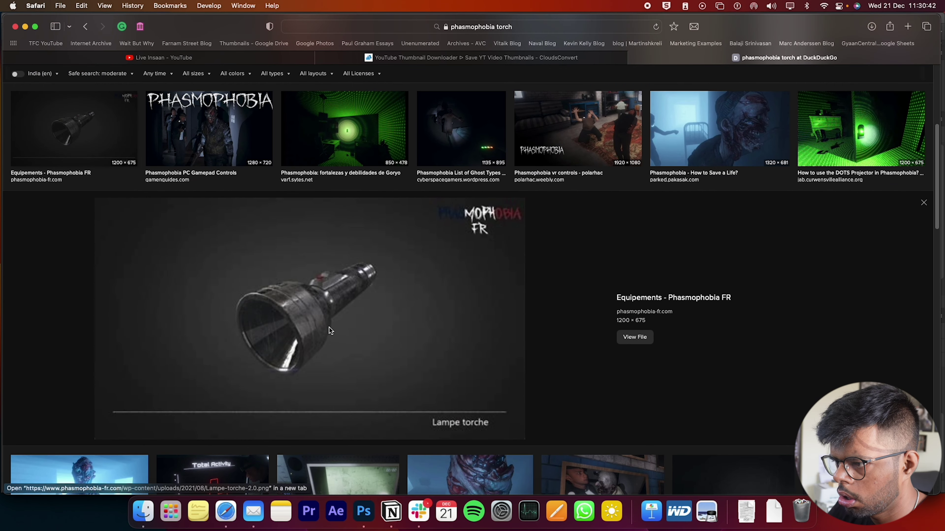
{"action": "right_click", "coordinate": [328, 319]}
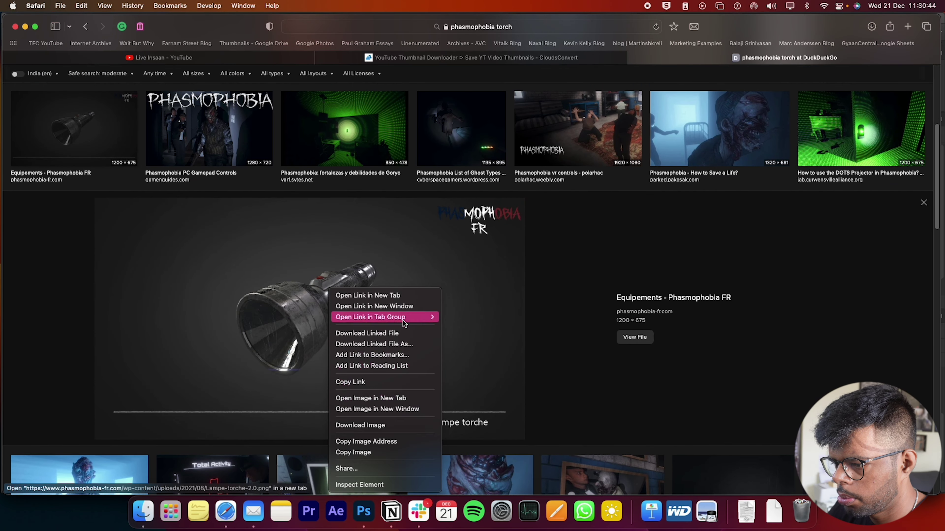
{"action": "left_click", "coordinate": [389, 426]}
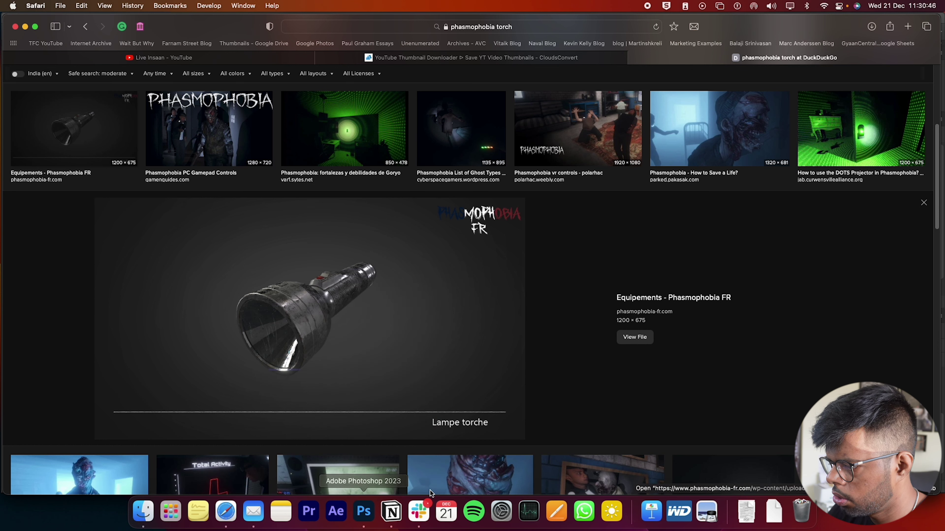
Switch to Photoshop to check the remaining items inside the original's red circle, and return to Safari
{"action": "left_click", "coordinate": [363, 511]}
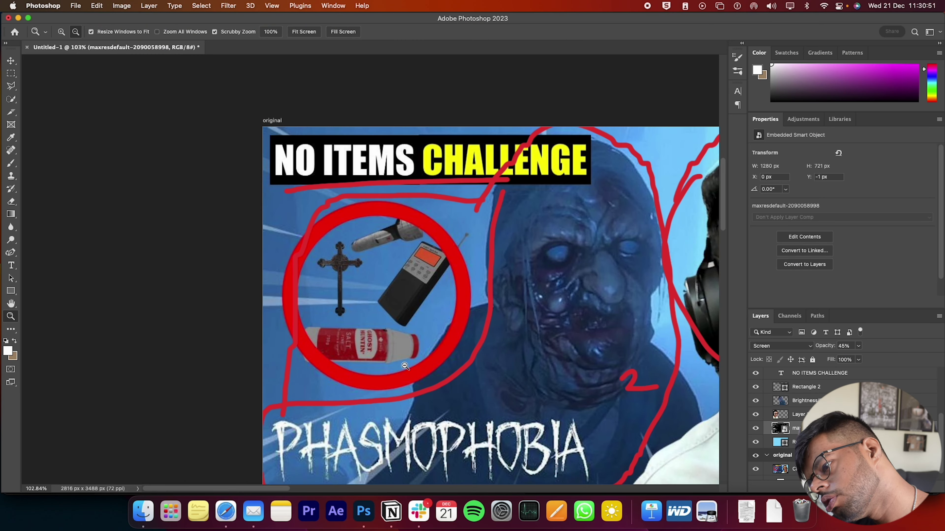
{"action": "key", "text": "Tab"}
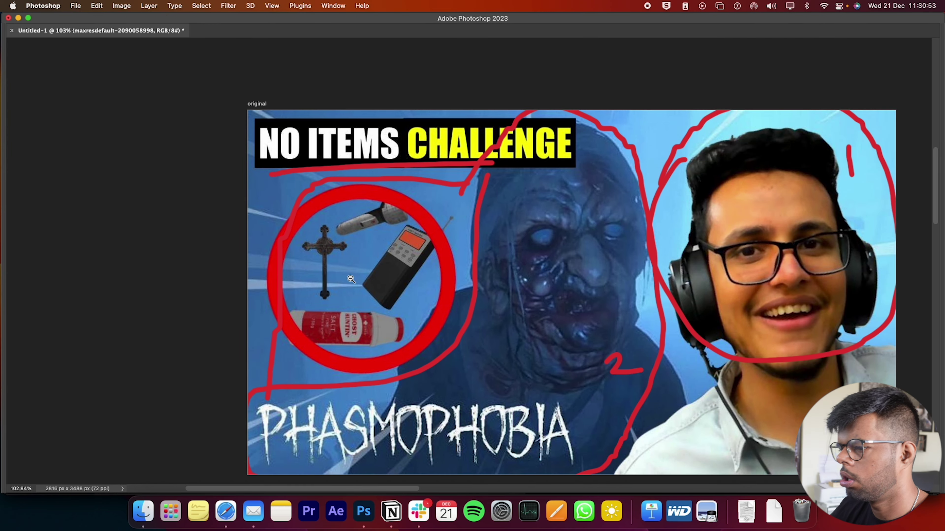
{"action": "key", "text": "super+Tab"}
{"action": "key", "text": "super+Tab"}
{"action": "key", "text": "Tab"}
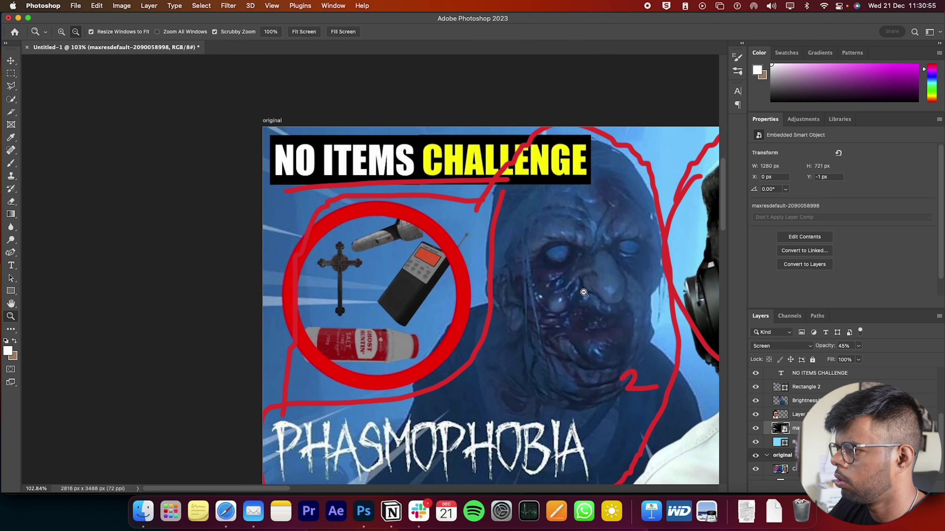
{"action": "key", "text": "super+Tab"}
{"action": "key", "text": "super+Tab"}
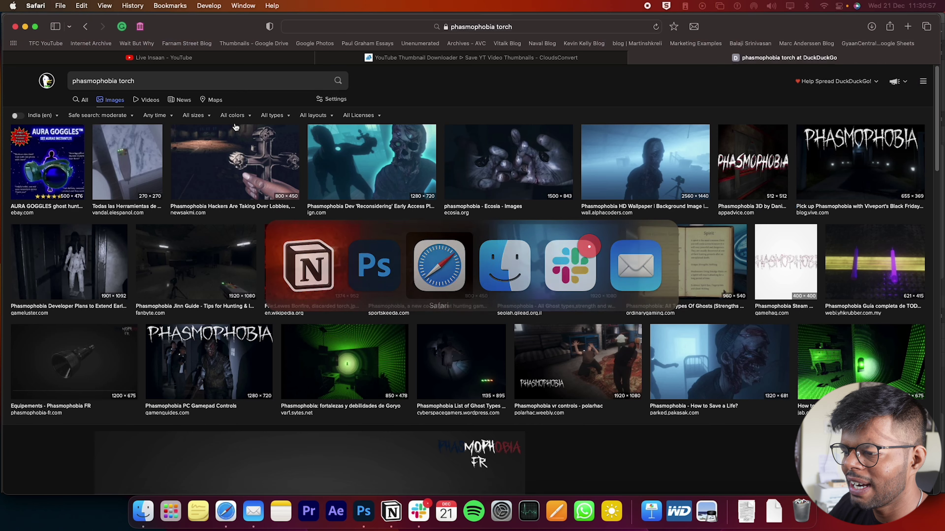
Search images for "phasmophobia salt" and download the Salt Shaker picture from the Phasmophobia Wiki
{"action": "double_click", "coordinate": [127, 81]}
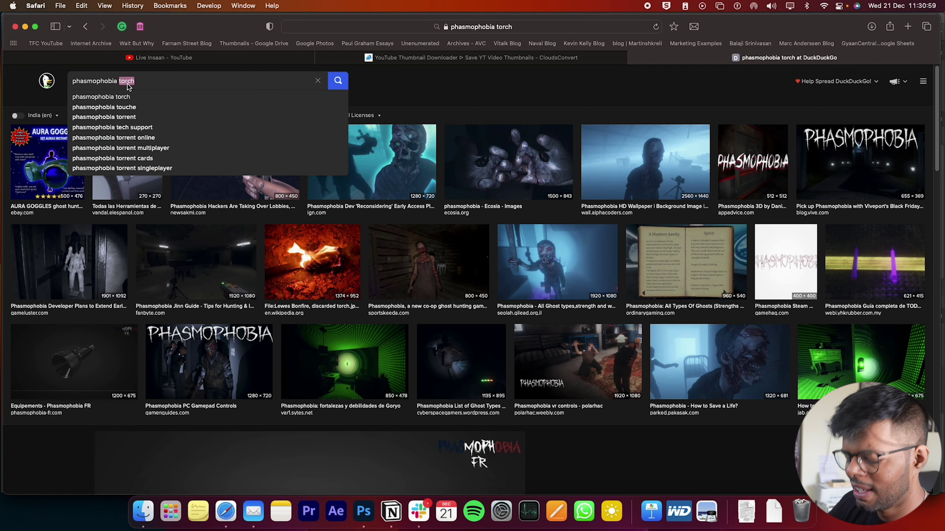
{"action": "type", "text": "salt"}
{"action": "key", "text": "Return"}
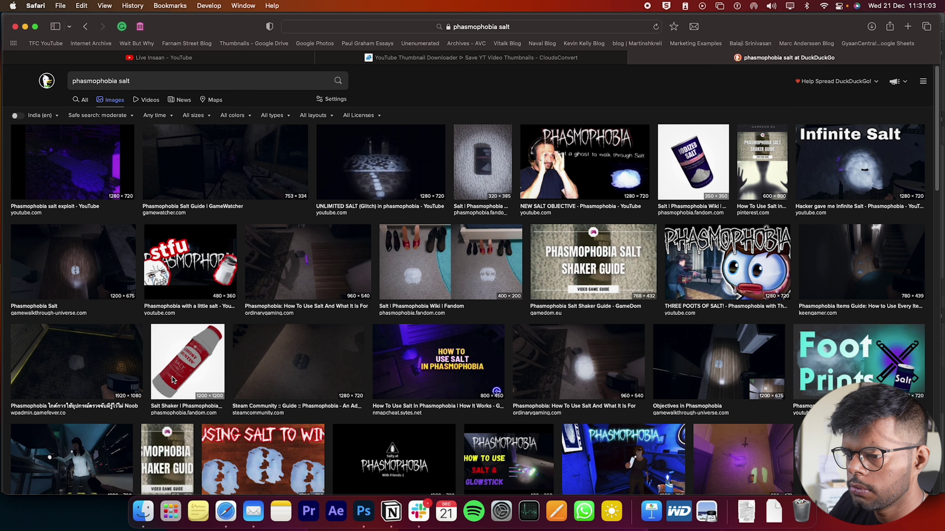
{"action": "left_click", "coordinate": [173, 372]}
{"action": "right_click", "coordinate": [295, 301]}
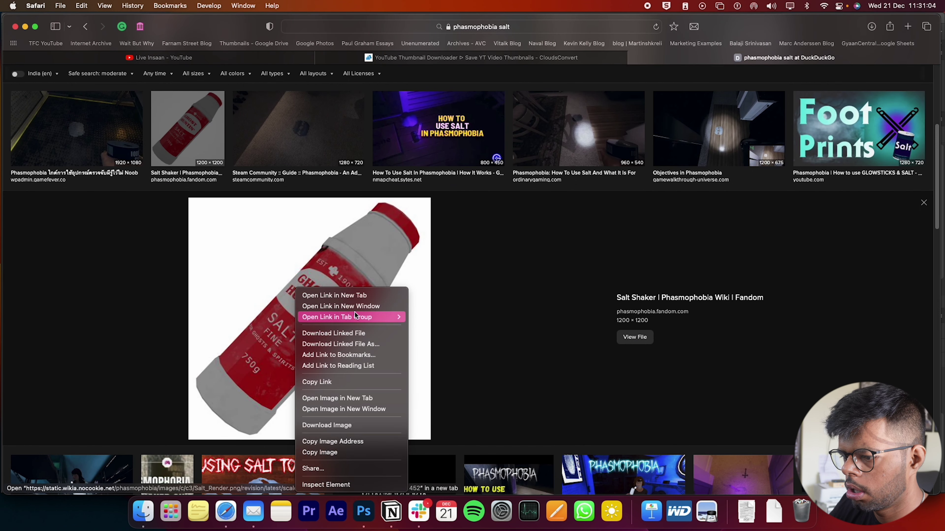
{"action": "left_click", "coordinate": [374, 426]}
Switch to Photoshop and place the downloaded salt shaker, flashlight and crucifix pictures on the recreation artboard
{"action": "left_click", "coordinate": [143, 512]}
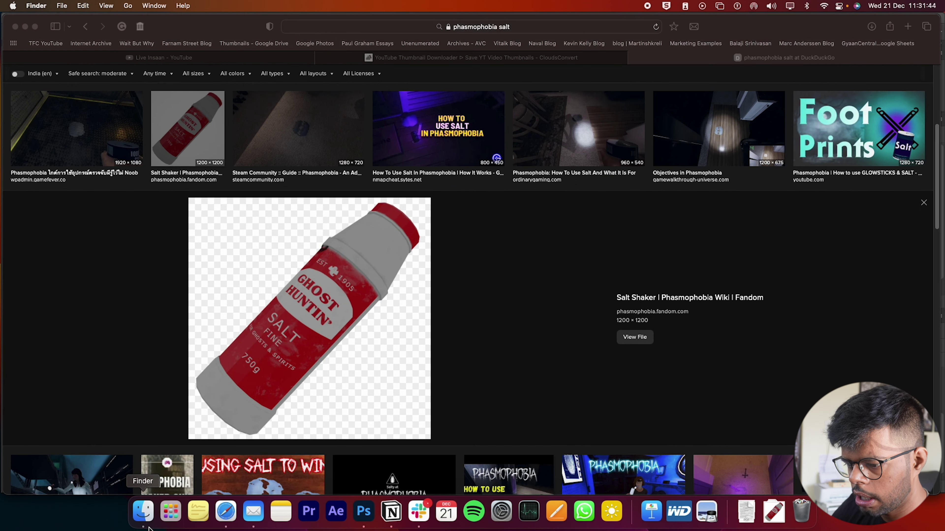
{"action": "left_click", "coordinate": [363, 521]}
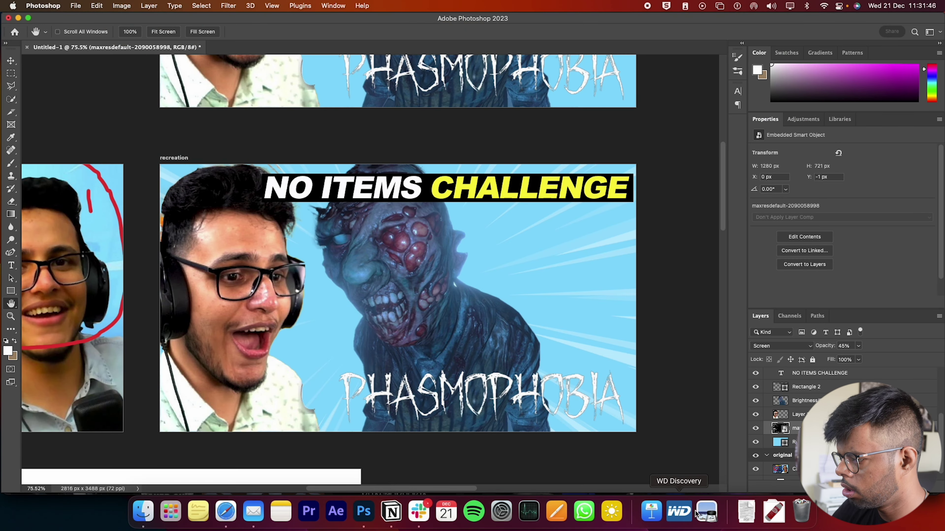
{"action": "left_click", "coordinate": [773, 512]}
{"action": "left_click_drag", "start_coordinate": [580, 133], "coordinate": [434, 249]}
{"action": "left_click", "coordinate": [774, 513]}
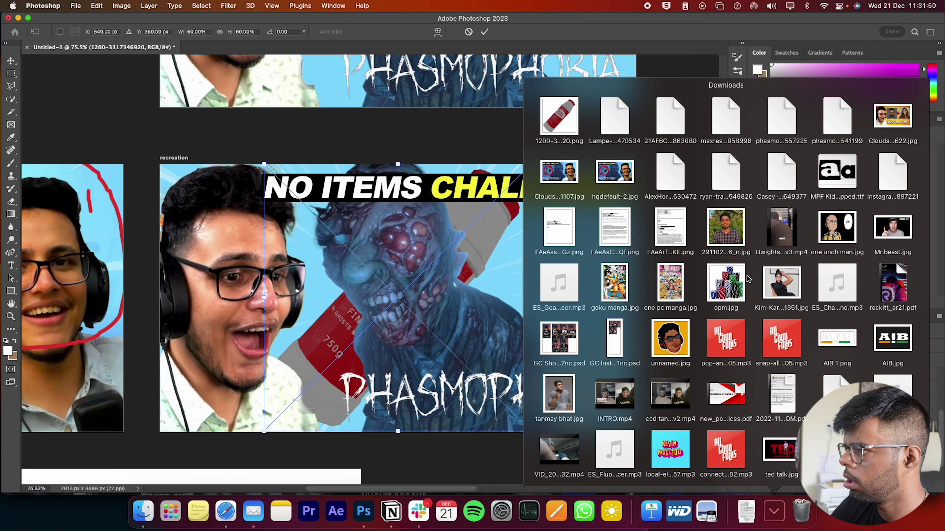
{"action": "left_click_drag", "start_coordinate": [560, 119], "coordinate": [552, 284]}
{"action": "key", "text": "Return"}
{"action": "key", "text": "space"}
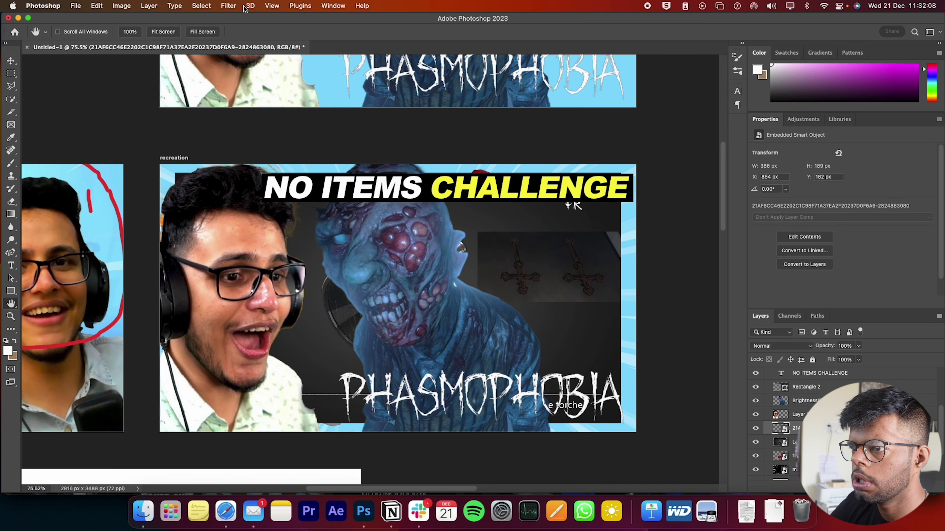
Select the subject of the crucifix picture and subtract the left crucifix from the selection with the Polygonal Lasso
{"action": "left_click", "coordinate": [201, 6]}
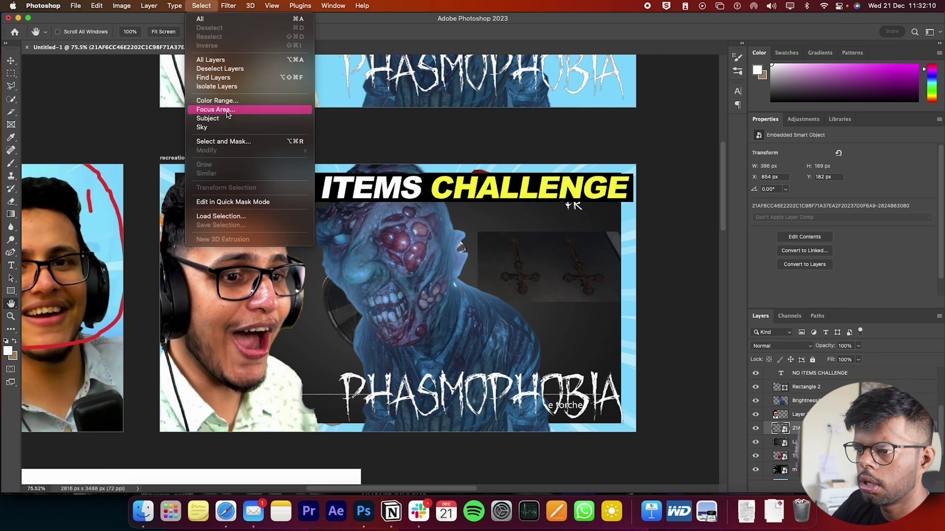
{"action": "left_click", "coordinate": [225, 118]}
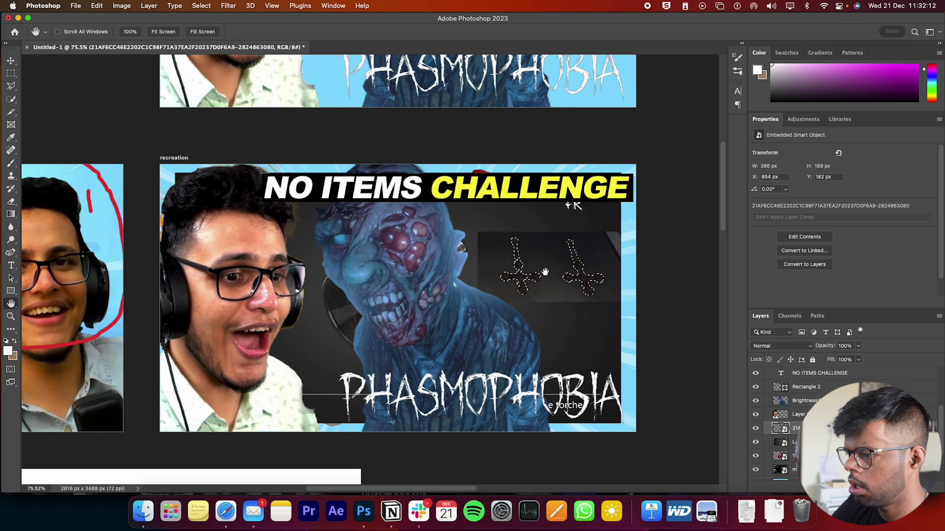
{"action": "key", "text": "z"}
{"action": "left_click_drag", "start_coordinate": [544, 273], "coordinate": [639, 298]}
{"action": "scroll", "coordinate": [629, 297], "scroll_direction": "right", "scroll_amount": 5}
{"action": "left_click", "coordinate": [11, 86]}
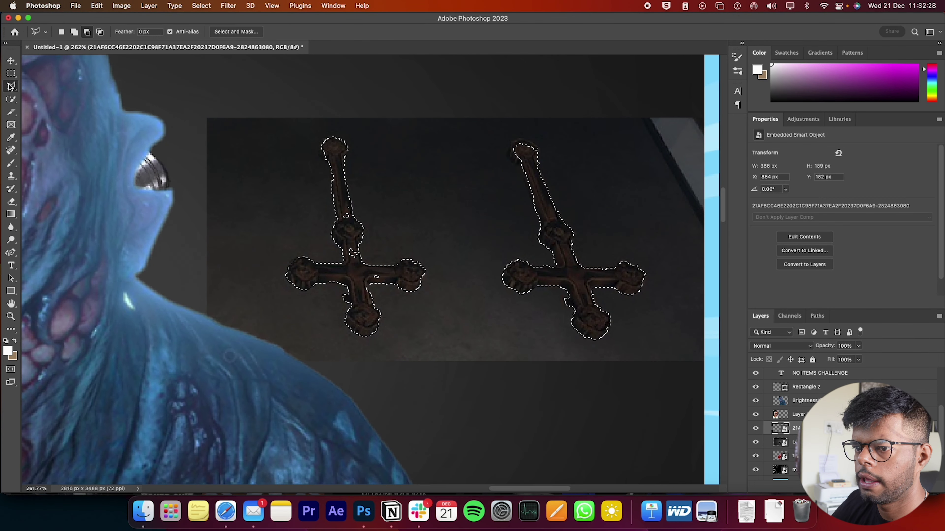
{"action": "left_click", "coordinate": [269, 144]}
{"action": "left_click", "coordinate": [275, 356]}
{"action": "left_click", "coordinate": [468, 356]}
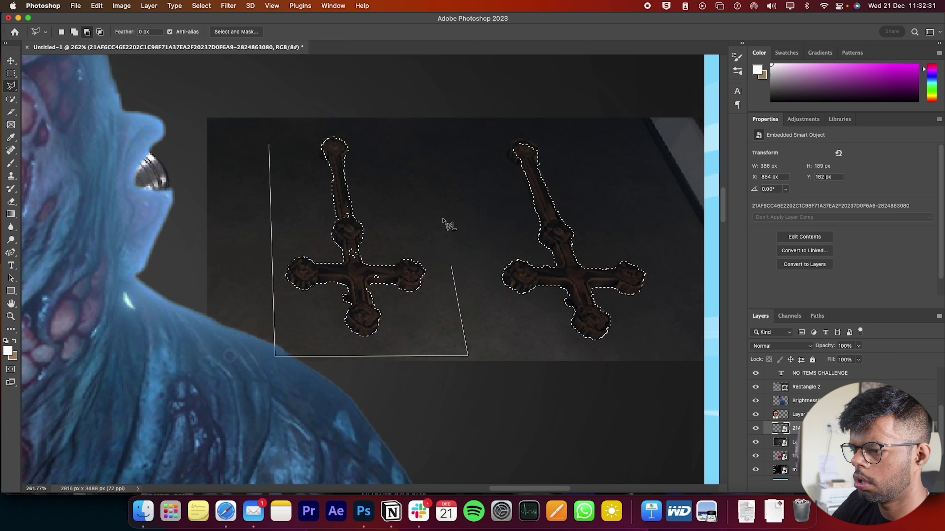
{"action": "left_click", "coordinate": [394, 128]}
{"action": "left_click", "coordinate": [270, 145]}
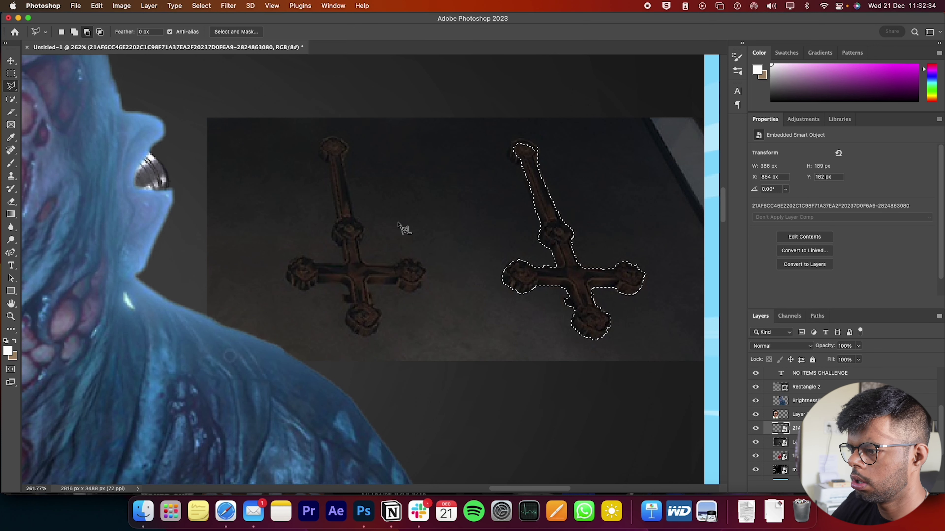
{"action": "scroll", "coordinate": [398, 224], "scroll_direction": "right", "scroll_amount": 5}
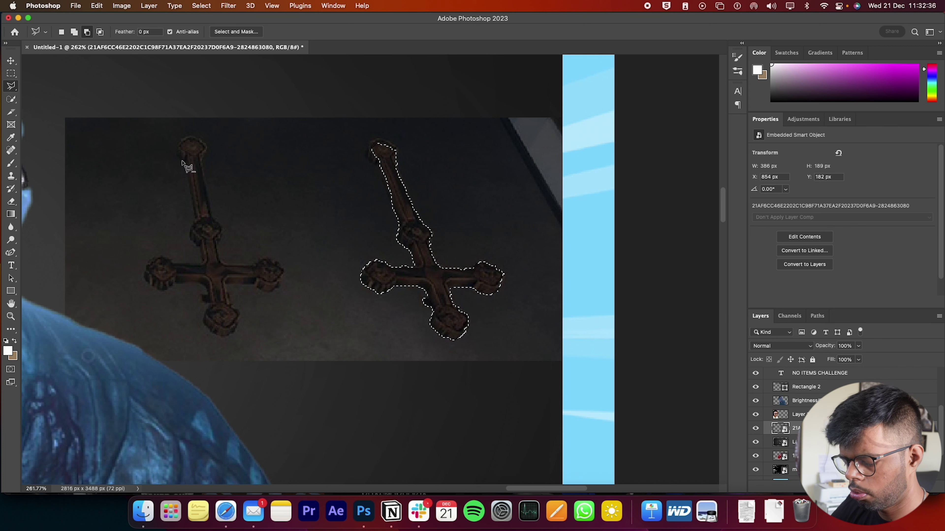
{"action": "key", "text": "w"}
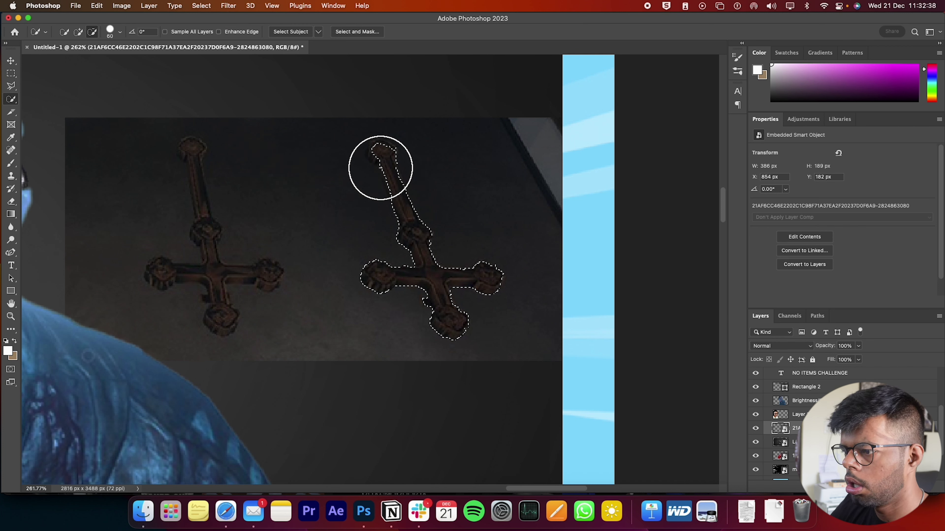
{"action": "key", "text": "bracketleft"}
{"action": "key", "text": "bracketleft"}
{"action": "key", "text": "bracketleft"}
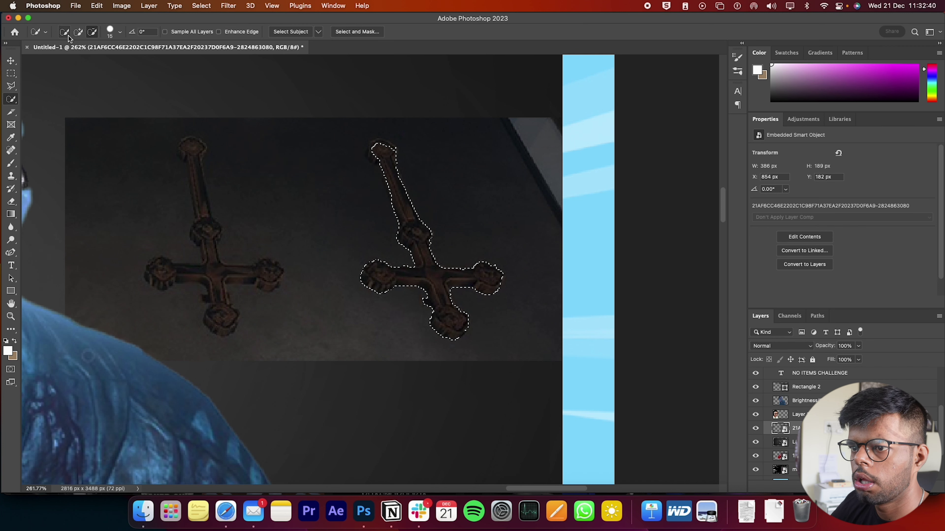
{"action": "left_click", "coordinate": [79, 33]}
{"action": "key", "text": "z"}
{"action": "left_click_drag", "start_coordinate": [358, 126], "coordinate": [460, 204]}
{"action": "key", "text": "w"}
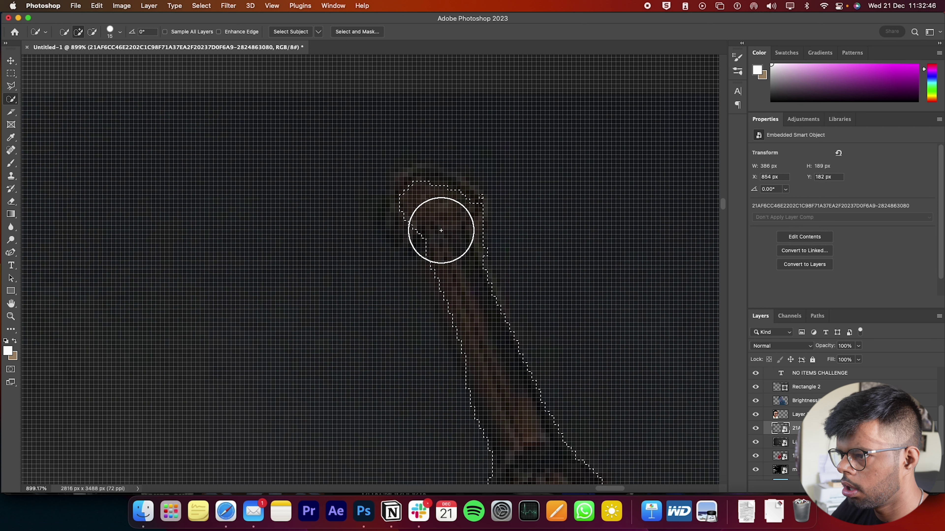
Add the missed edges at the upper end of the right crucifix to the selection with the Polygonal Lasso
{"action": "left_click", "coordinate": [12, 89]}
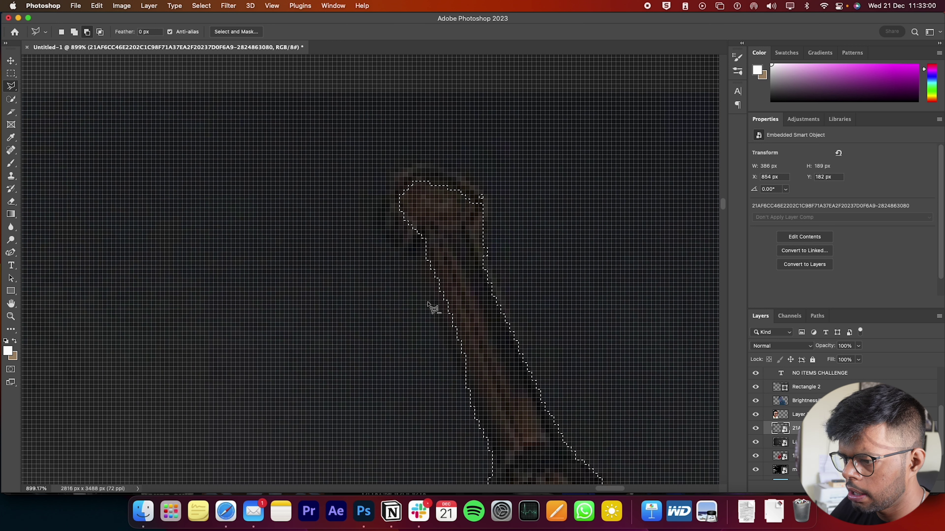
{"action": "scroll", "coordinate": [432, 307], "scroll_direction": "down", "scroll_amount": 5}
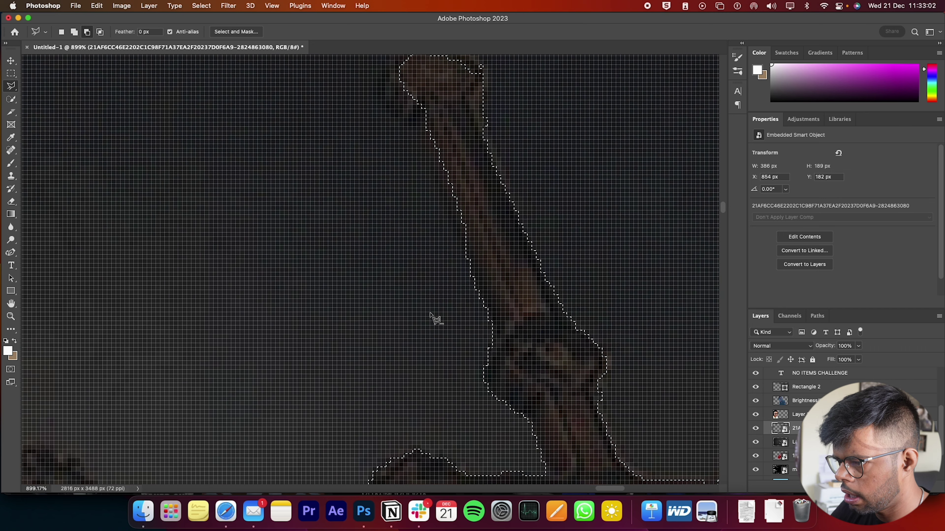
{"action": "scroll", "coordinate": [431, 314], "scroll_direction": "up", "scroll_amount": 1}
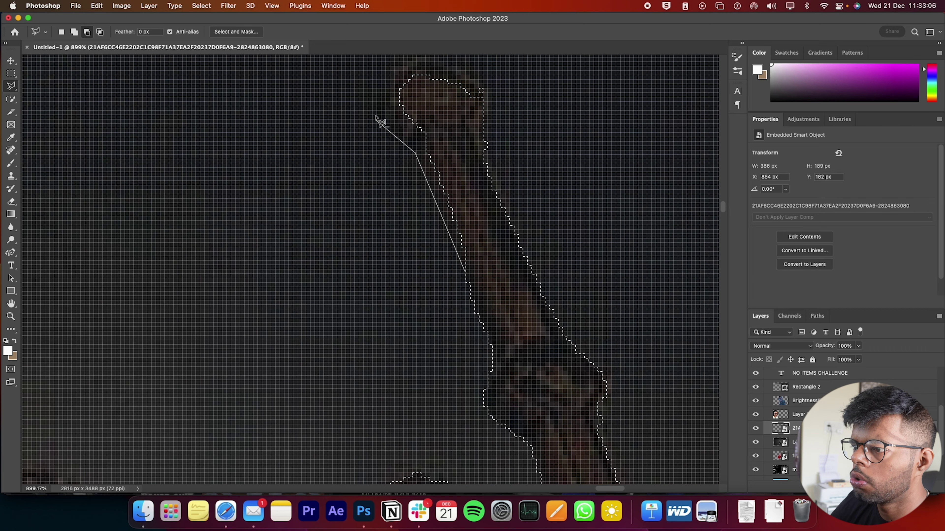
{"action": "key", "text": "BackSpace"}
{"action": "key", "text": "BackSpace"}
{"action": "scroll", "coordinate": [422, 257], "scroll_direction": "up", "scroll_amount": 4}
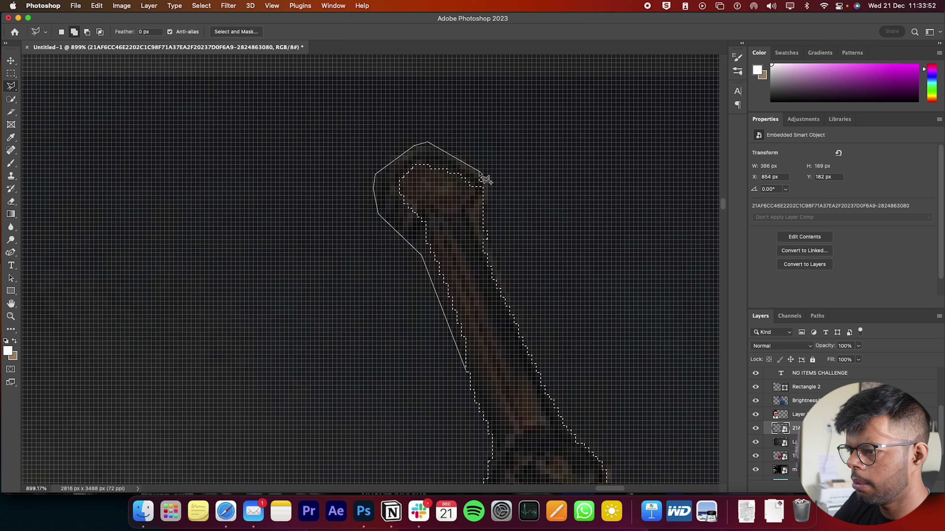
{"action": "left_click", "coordinate": [480, 217]}
{"action": "left_click", "coordinate": [521, 330]}
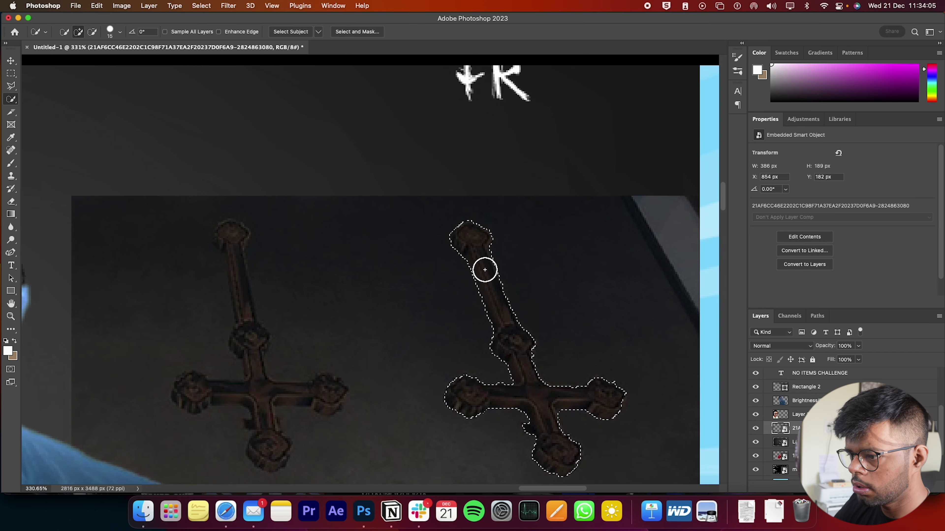
Copy the selected crucifix onto its own layer and delete the layer with the original two-crucifix picture
{"action": "right_click", "coordinate": [482, 268]}
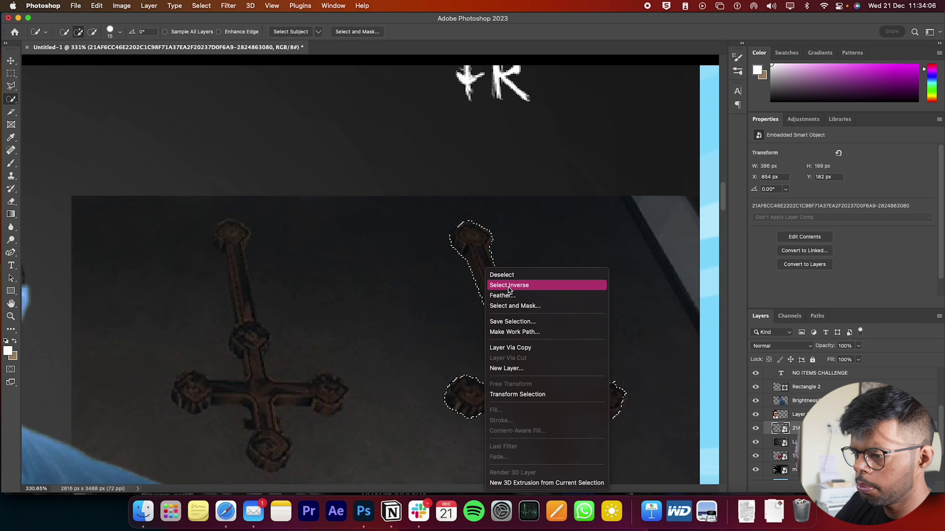
{"action": "left_click", "coordinate": [539, 347]}
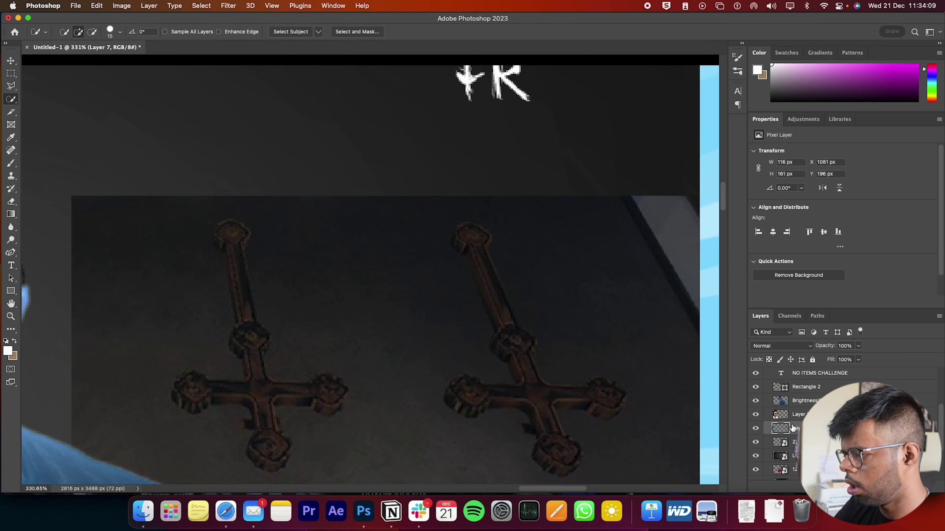
{"action": "left_click", "coordinate": [780, 442]}
{"action": "left_click", "coordinate": [757, 443]}
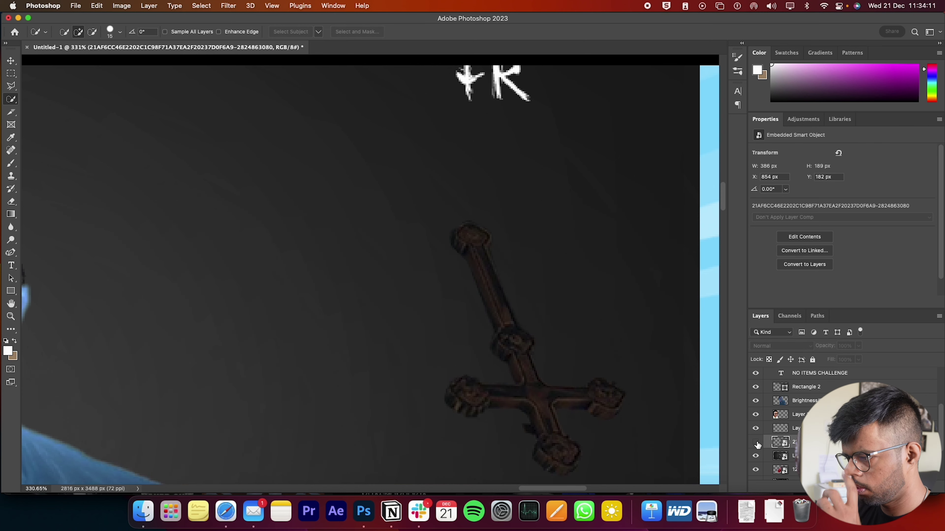
{"action": "key", "text": "BackSpace"}
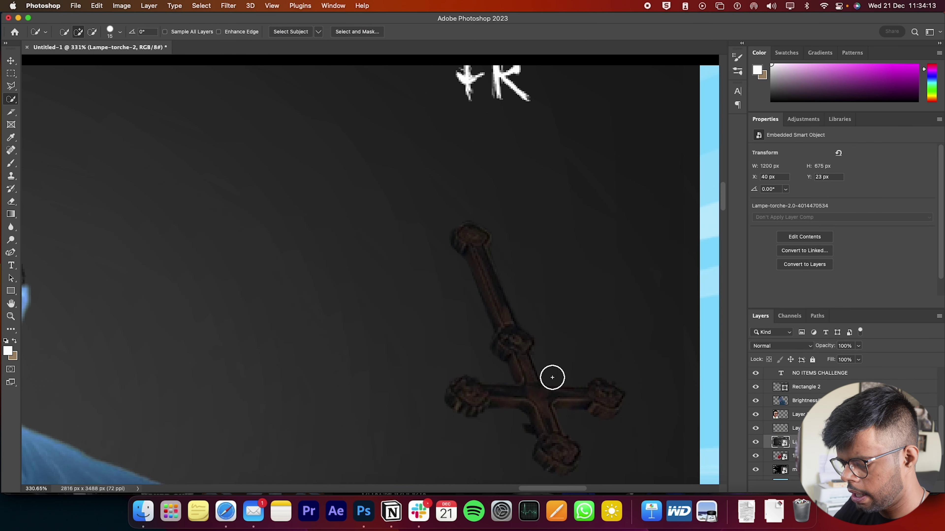
Move the cut-out crucifix away from its original position towards the middle of the dark flashlight picture
{"action": "key", "text": "v"}
{"action": "left_click_drag", "start_coordinate": [533, 384], "coordinate": [457, 356]}
{"action": "key", "text": "super+z"}
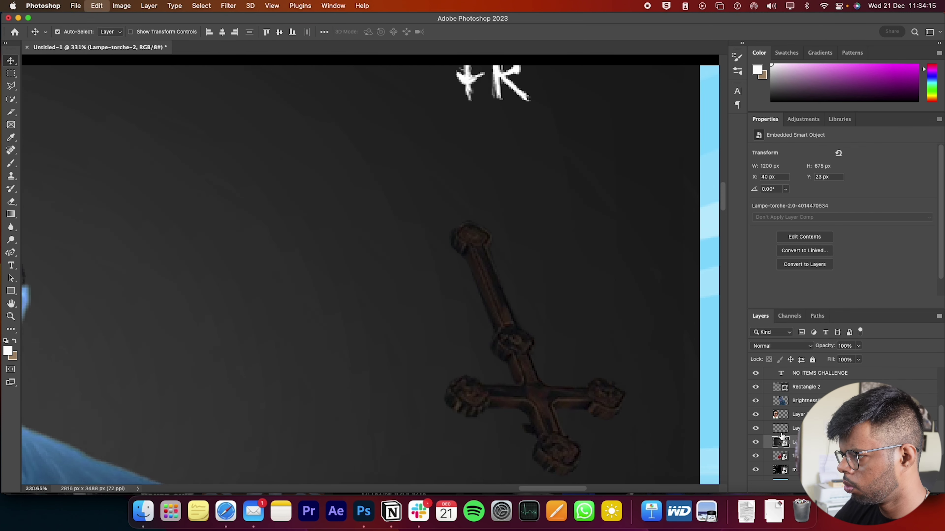
{"action": "left_click_drag", "start_coordinate": [505, 386], "coordinate": [355, 303]}
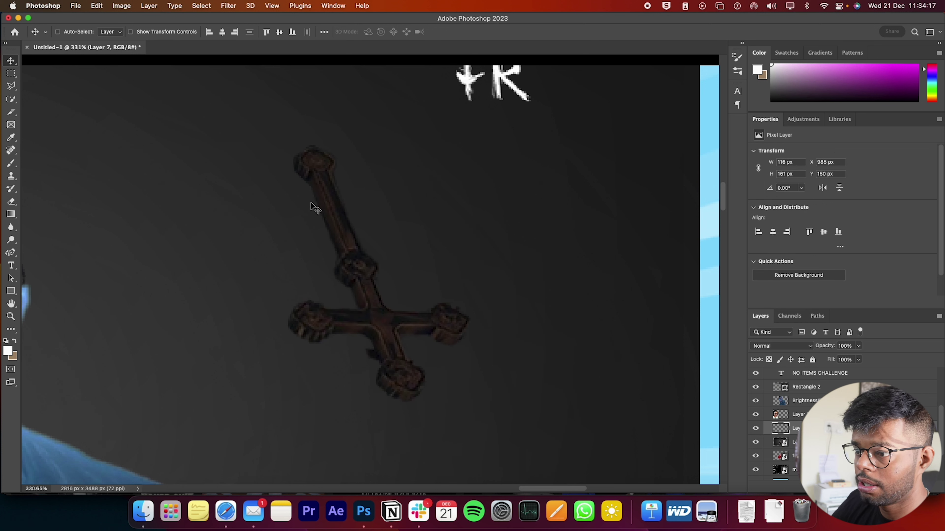
Rotate the crucifix by about -138° so its crossbar is at the upper end, and flip it horizontally
{"action": "key", "text": "super+t"}
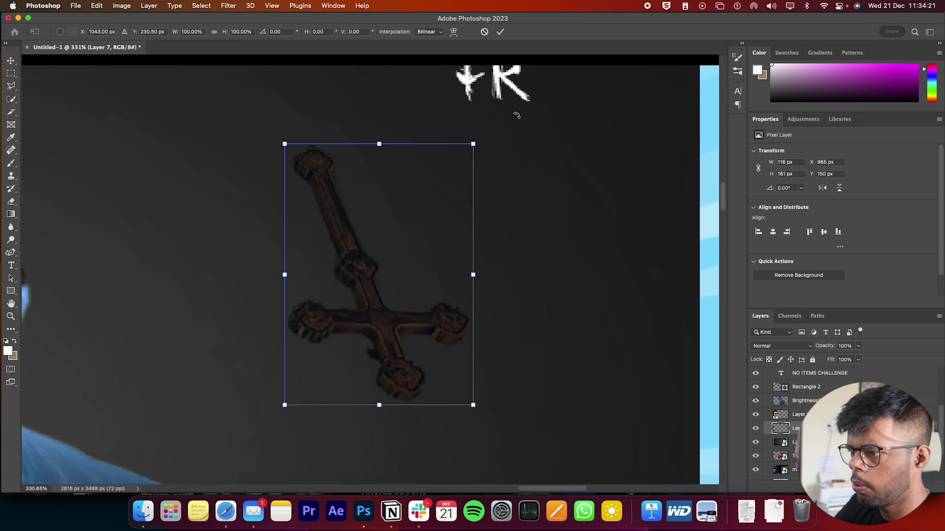
{"action": "left_click_drag", "start_coordinate": [517, 111], "coordinate": [571, 300]}
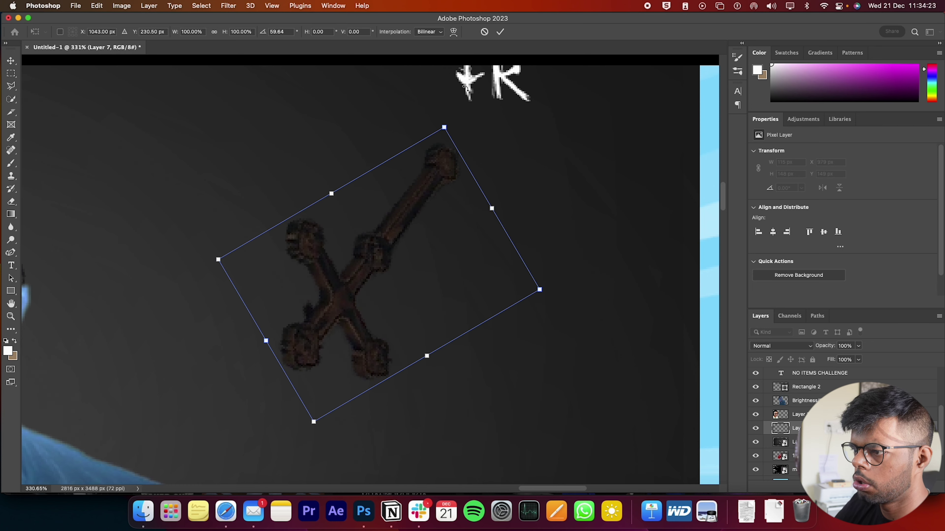
{"action": "left_click_drag", "start_coordinate": [467, 88], "coordinate": [606, 250]}
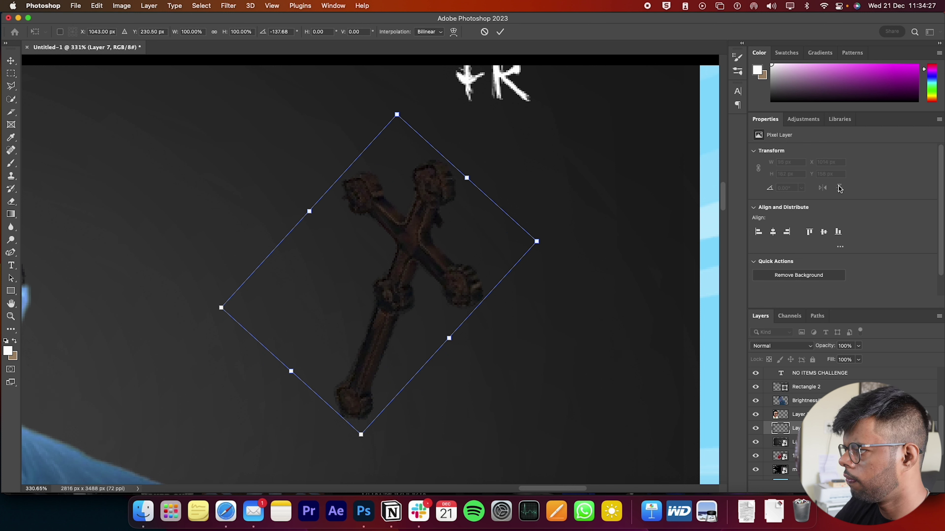
{"action": "key", "text": "Return"}
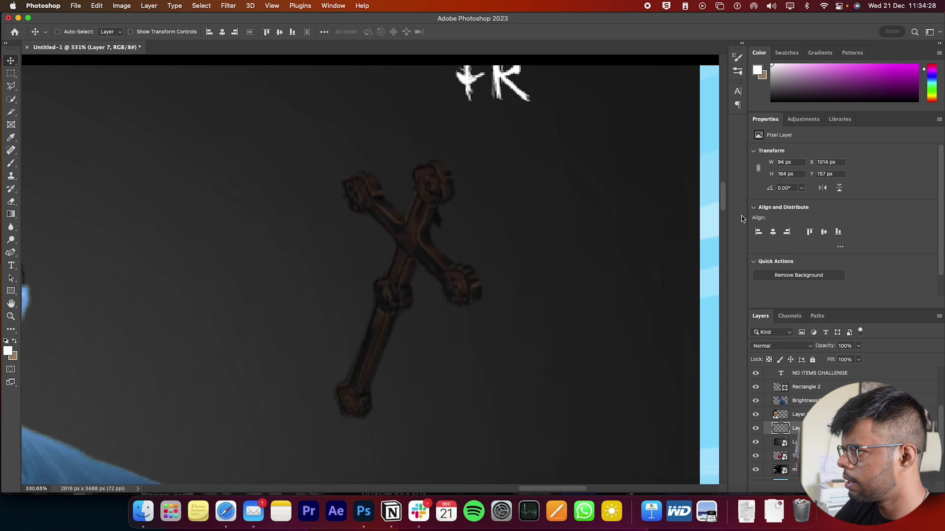
{"action": "left_click", "coordinate": [823, 188]}
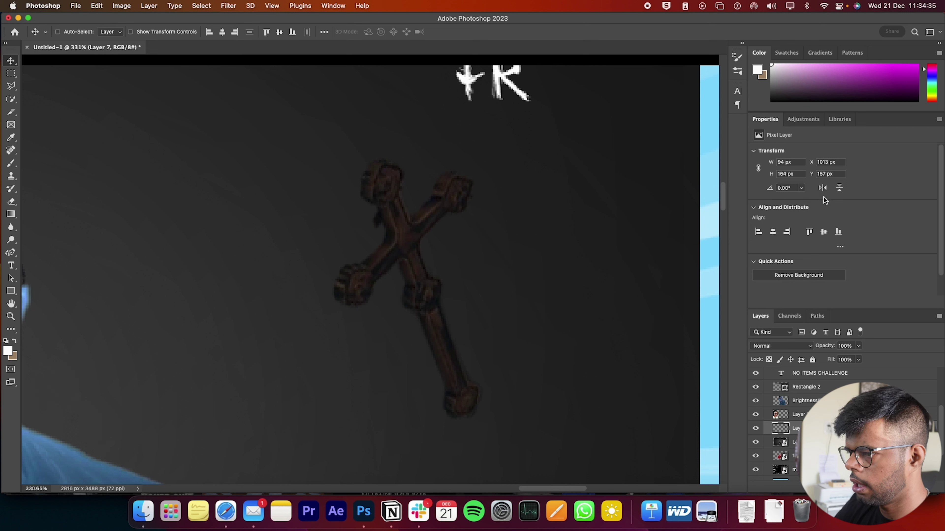
Scale the salt shaker to 7.25% and place it beside the lower end of the crucifix
{"action": "key", "text": "z"}
{"action": "scroll", "coordinate": [528, 285], "scroll_direction": "down", "scroll_amount": 5}
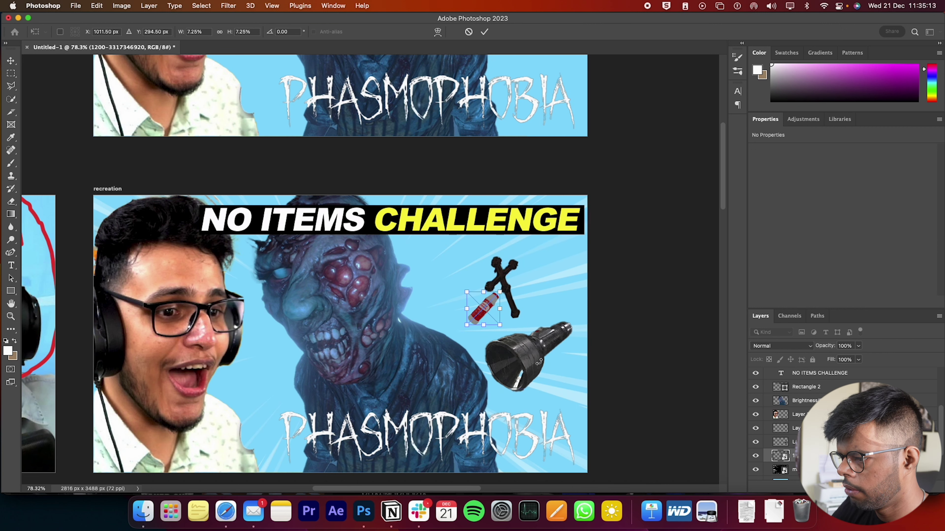
{"action": "key", "text": "Return"}
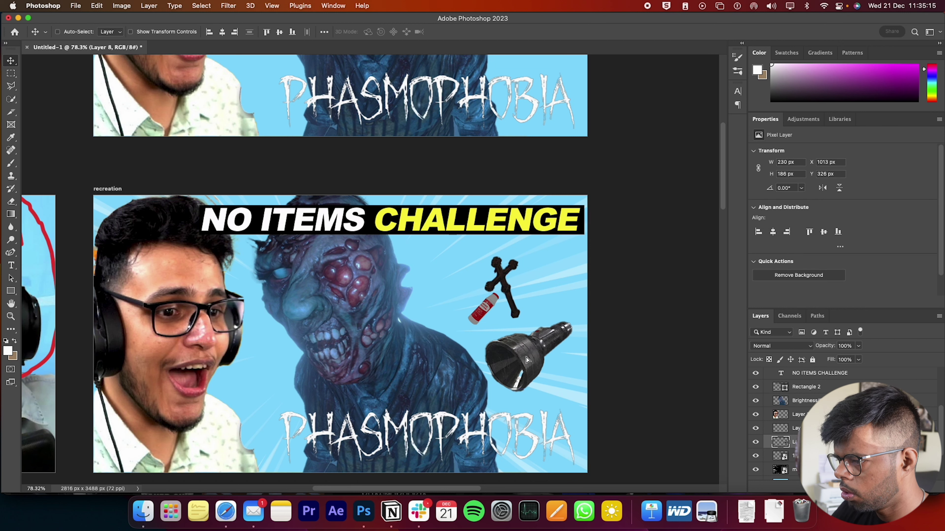
Scale the cut-out flashlight to about 43%, rotate it about -5°, and place it beside the salt shaker
{"action": "mouse_move", "coordinate": [527, 358]}
{"action": "left_mouse_down"}
{"action": "mouse_move", "coordinate": [528, 334]}
{"action": "mouse_move", "coordinate": [519, 344]}
{"action": "left_mouse_up"}
{"action": "key", "text": "super+t"}
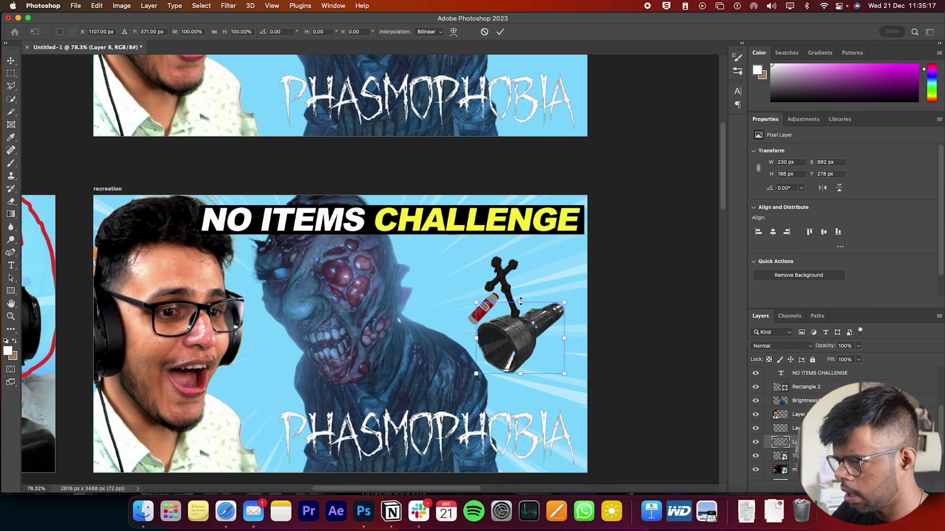
{"action": "mouse_move", "coordinate": [564, 295]}
{"action": "left_mouse_down"}
{"action": "mouse_move", "coordinate": [533, 339]}
{"action": "mouse_move", "coordinate": [540, 298]}
{"action": "mouse_move", "coordinate": [551, 338]}
{"action": "mouse_move", "coordinate": [513, 357]}
{"action": "mouse_move", "coordinate": [570, 335]}
{"action": "mouse_move", "coordinate": [558, 282]}
{"action": "left_mouse_up"}
{"action": "key", "text": "Return"}
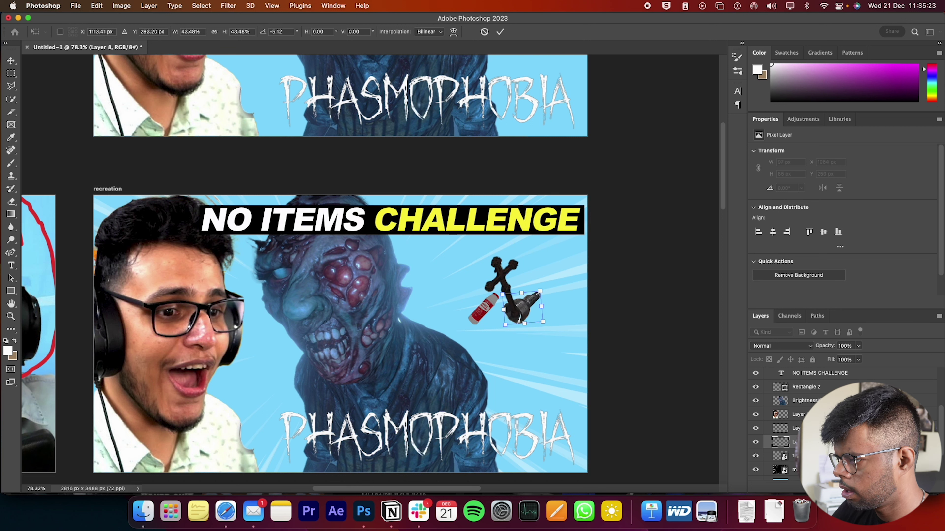
Move the crucifix above the salt shaker and flashlight and rotate it to a nearly horizontal slant
{"action": "left_click", "coordinate": [515, 271], "text": "super"}
{"action": "left_click_drag", "start_coordinate": [513, 283], "coordinate": [568, 276]}
{"action": "key", "text": "super+t"}
{"action": "key", "text": "Return"}
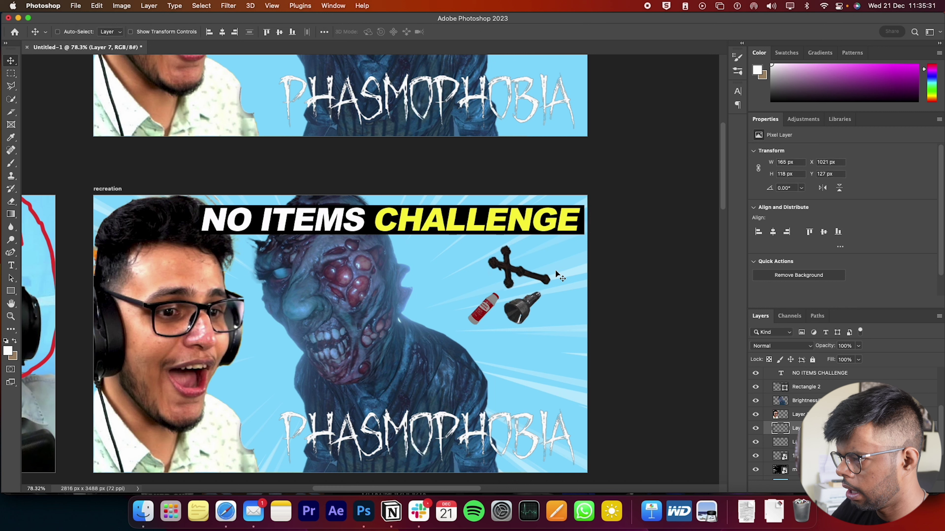
Add a Brightness/Contrast adjustment with Brightness 85 above the crucifix and merge it into the crucifix layer
{"action": "left_click", "coordinate": [803, 119]}
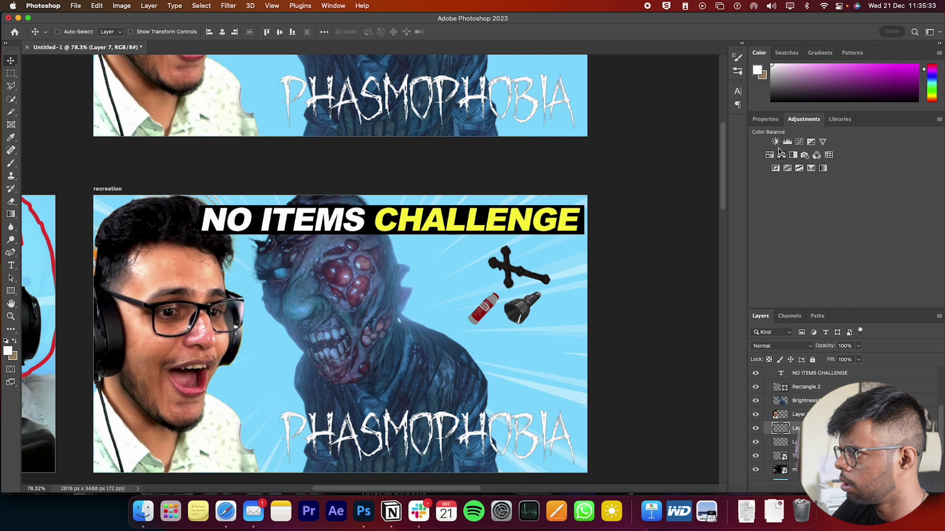
{"action": "left_click", "coordinate": [776, 141]}
{"action": "left_click_drag", "start_coordinate": [845, 178], "coordinate": [891, 175]}
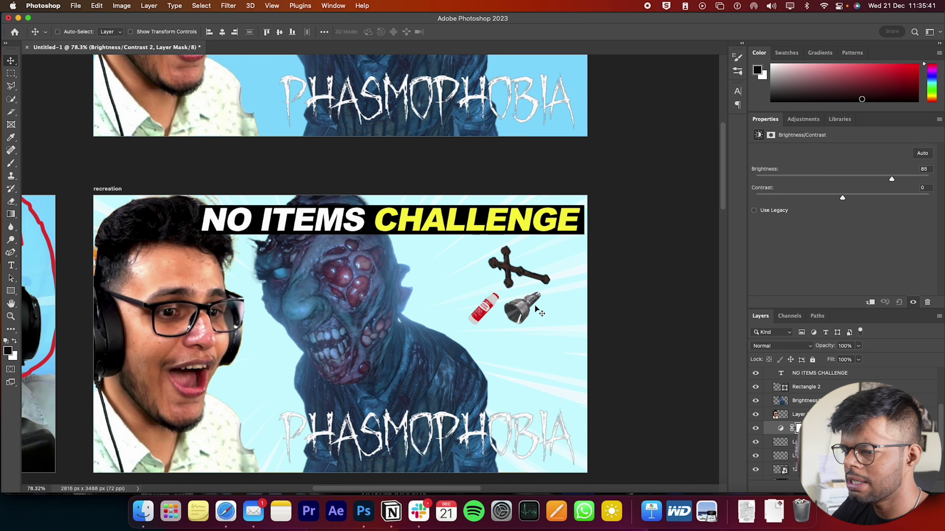
{"action": "scroll", "coordinate": [781, 453], "scroll_direction": "down", "scroll_amount": 2}
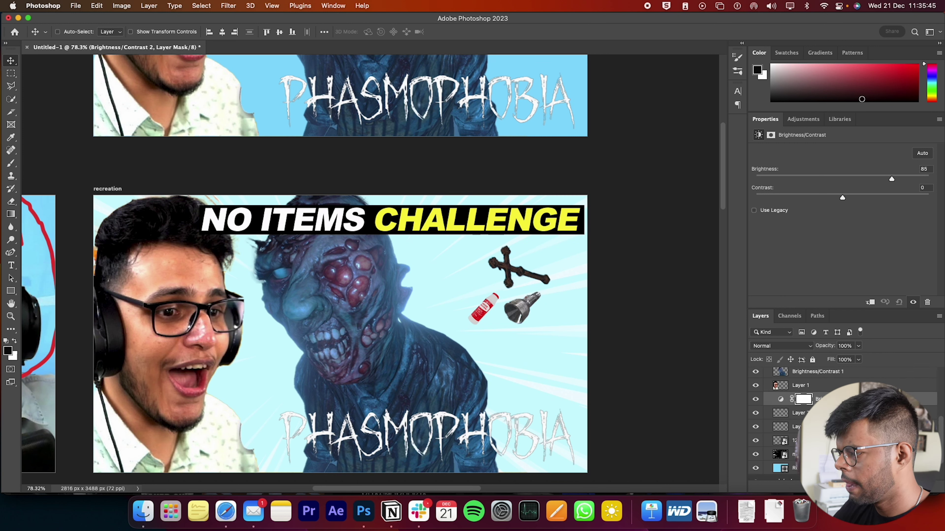
{"action": "left_click", "coordinate": [820, 417]}
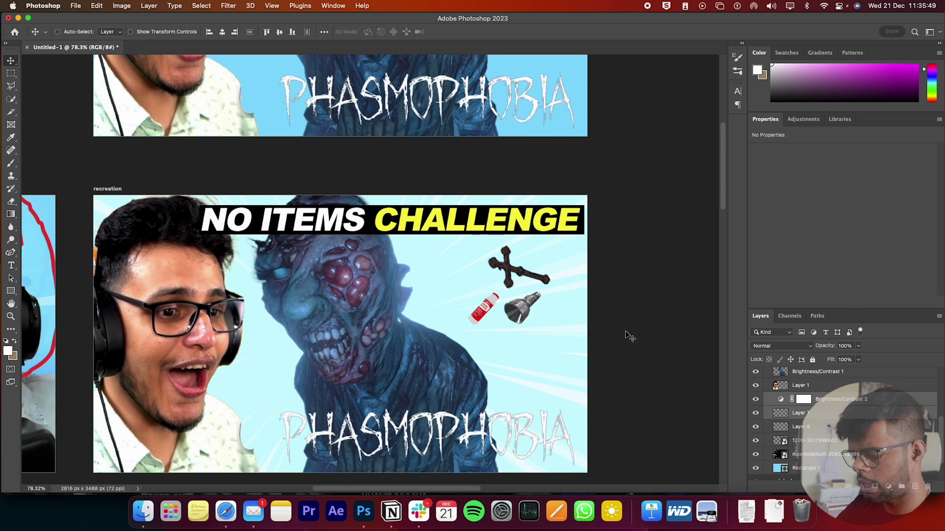
{"action": "key", "text": "super+e"}
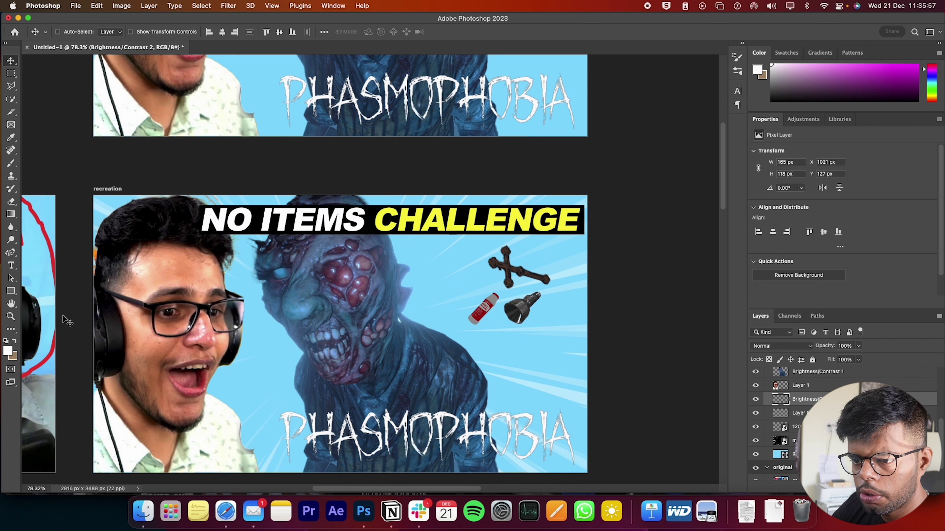
Draw a circle about 318 px wide with the Ellipse tool and position it over the three items below the heading
{"action": "left_click", "coordinate": [11, 290]}
{"action": "left_click", "coordinate": [44, 300]}
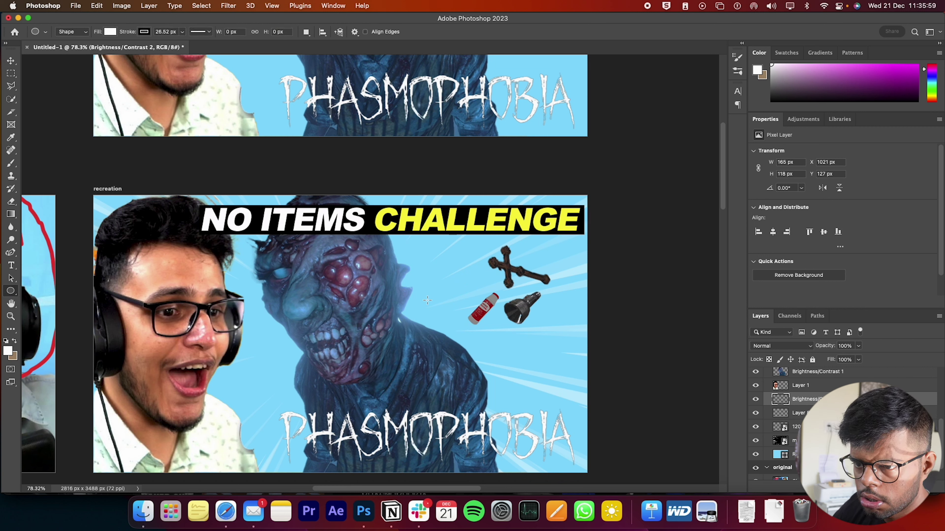
{"action": "mouse_move", "coordinate": [435, 235]}
{"action": "left_mouse_down"}
{"action": "mouse_move", "coordinate": [550, 305]}
{"action": "mouse_move", "coordinate": [557, 355]}
{"action": "left_mouse_up"}
{"action": "key", "text": "v"}
{"action": "left_click_drag", "start_coordinate": [511, 313], "coordinate": [532, 303]}
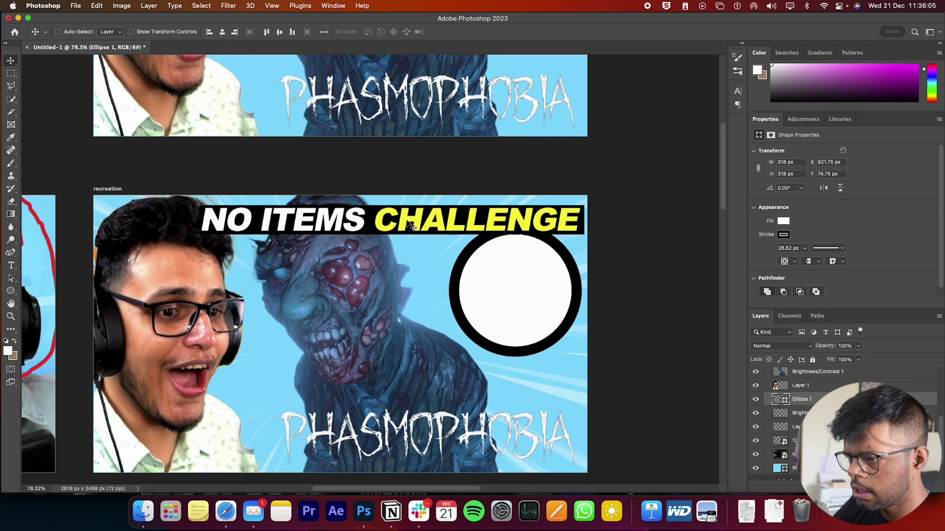
Remove the circle's fill and change its stroke to the recently used red
{"action": "key", "text": "u"}
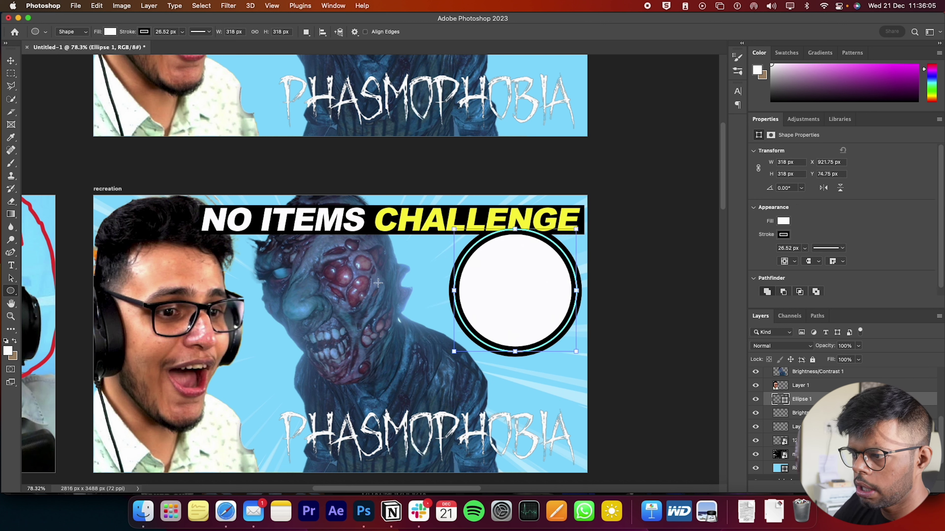
{"action": "left_click", "coordinate": [111, 32]}
{"action": "left_click", "coordinate": [52, 51]}
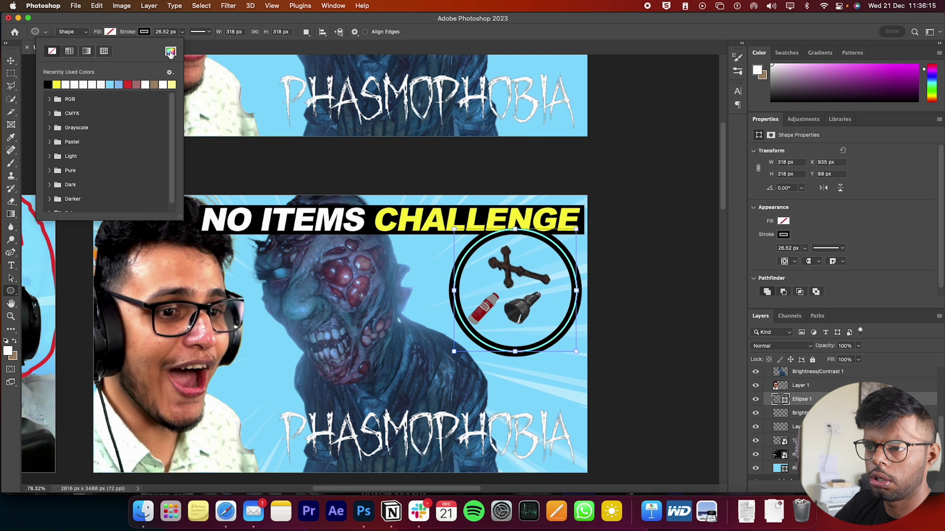
{"action": "left_click", "coordinate": [128, 85]}
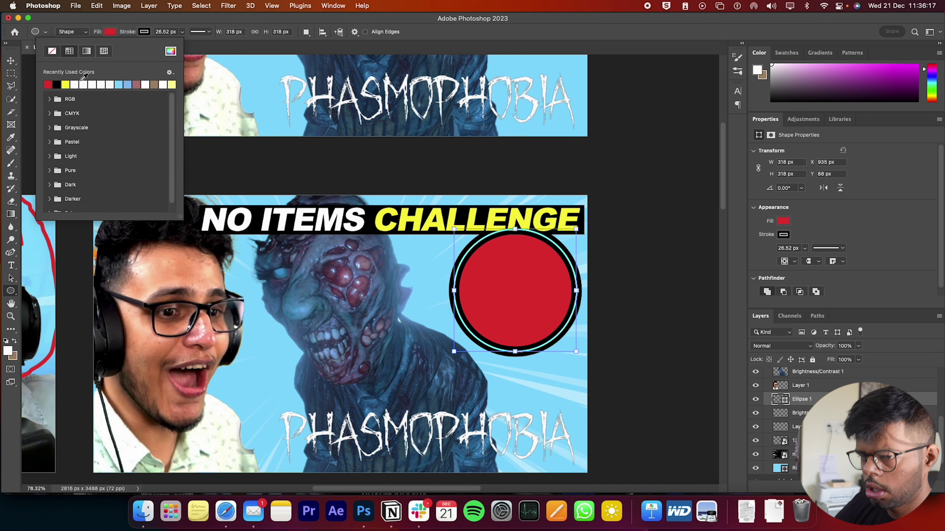
{"action": "left_click", "coordinate": [53, 52]}
{"action": "left_click", "coordinate": [145, 32]}
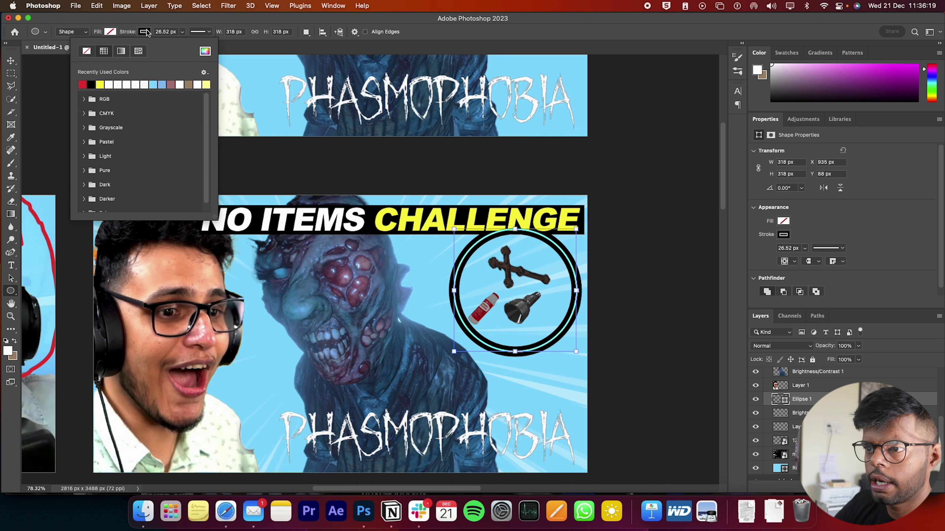
{"action": "left_click", "coordinate": [83, 84]}
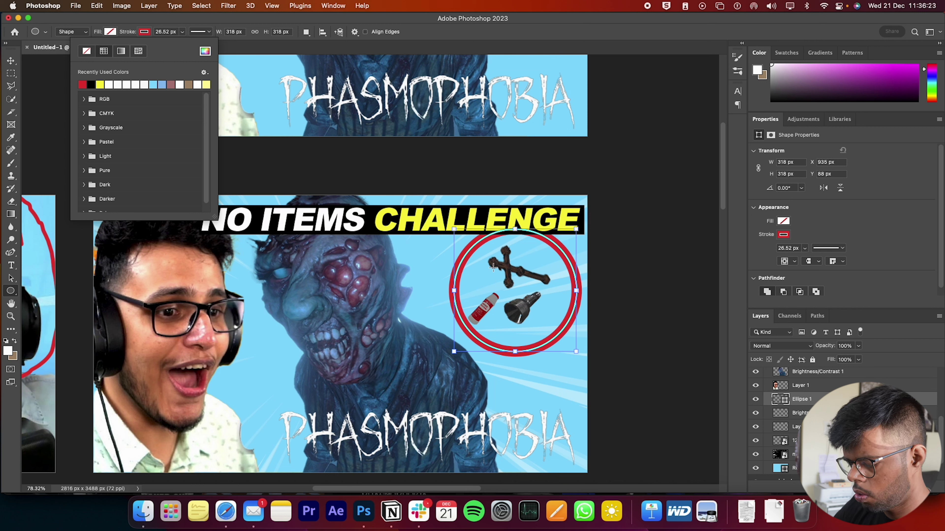
{"action": "key", "text": "Escape"}
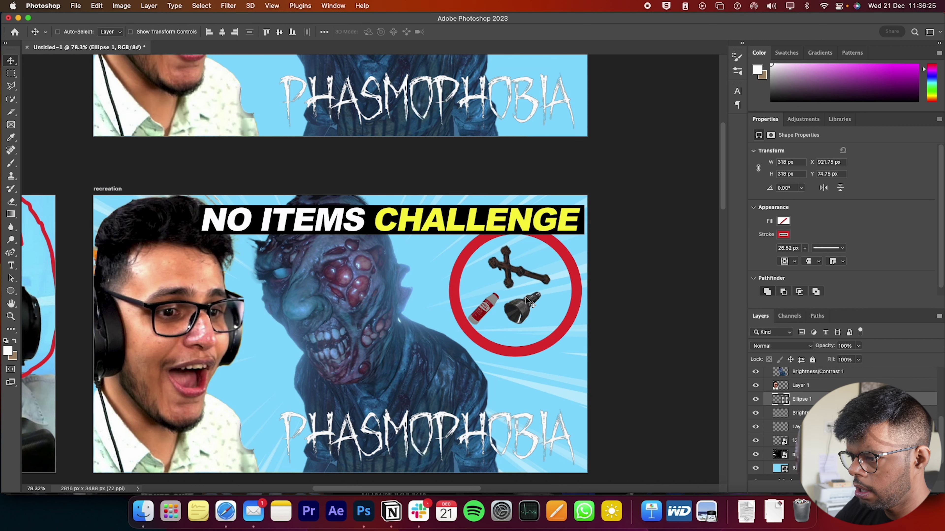
Scale the red ring to about 82% and reposition it around the three items just below the heading
{"action": "key", "text": "super+t"}
{"action": "left_click_drag", "start_coordinate": [508, 231], "coordinate": [509, 266]}
{"action": "left_click_drag", "start_coordinate": [530, 307], "coordinate": [517, 289]}
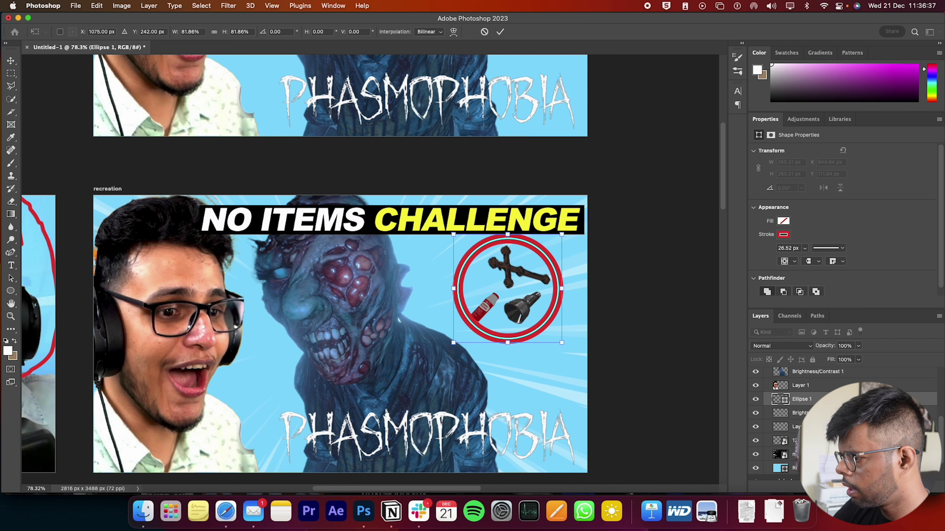
{"action": "key", "text": "Return"}
Group the ring and the three item layers and name the group "objects"
{"action": "key", "text": "super+g"}
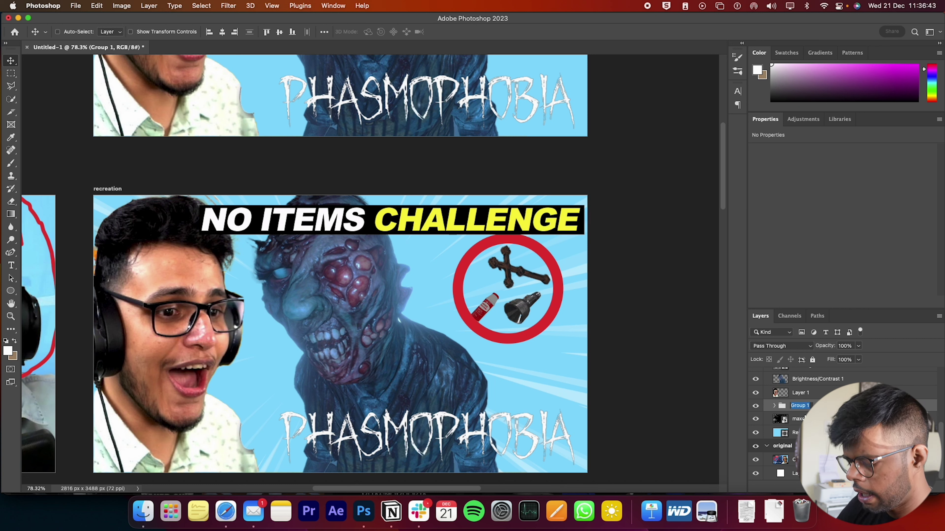
{"action": "type", "text": "objects"}
{"action": "key", "text": "Return"}
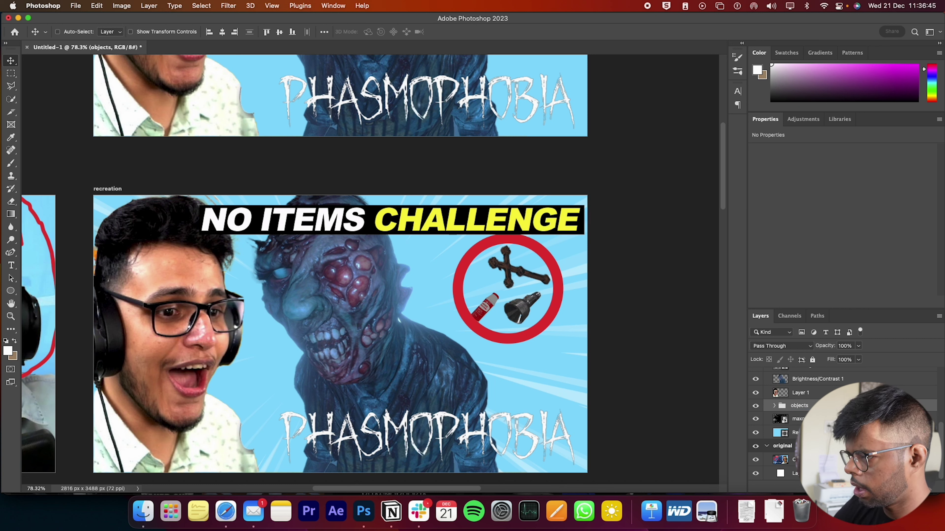
Enlarge the salt shaker to about 16%, rotate it about -87°, and move it inside the red ring
{"action": "key", "text": "z"}
{"action": "left_click_drag", "start_coordinate": [534, 368], "coordinate": [430, 372]}
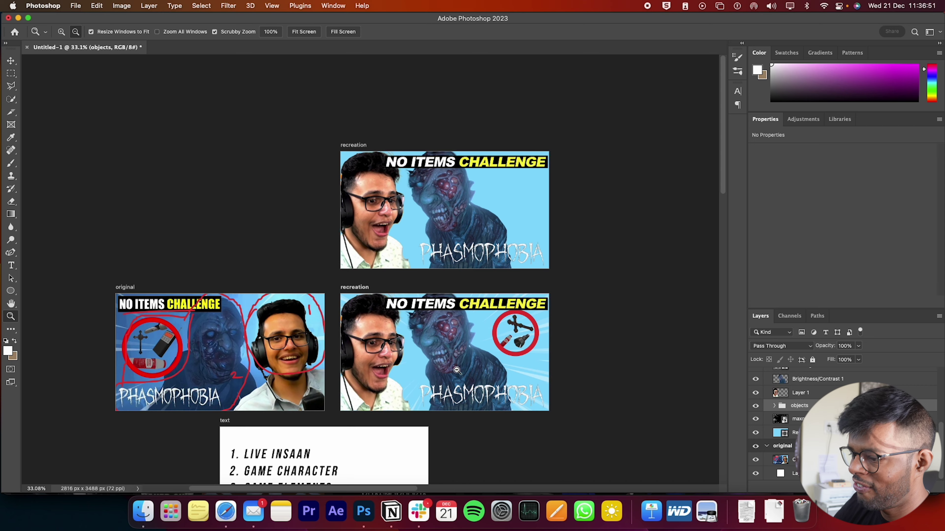
{"action": "left_click_drag", "start_coordinate": [500, 366], "coordinate": [621, 369]}
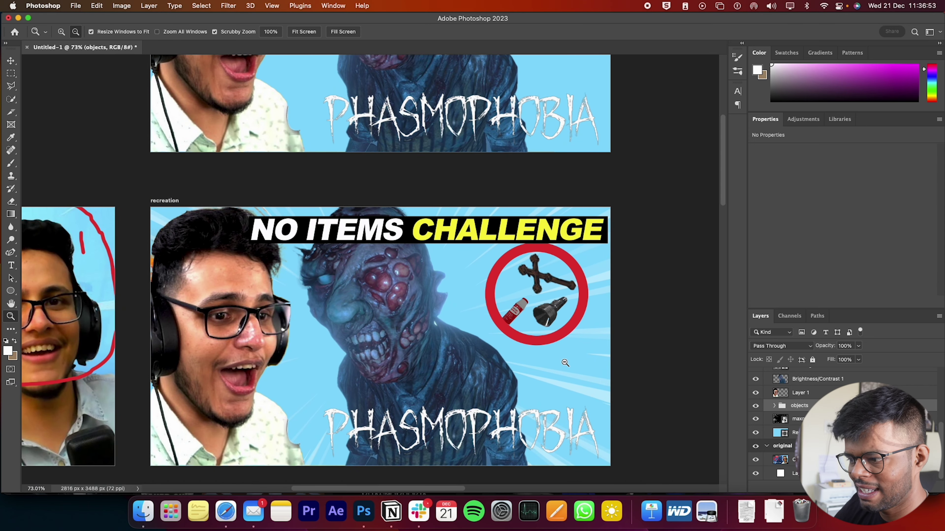
{"action": "left_click_drag", "start_coordinate": [559, 363], "coordinate": [645, 373]}
{"action": "key", "text": "super+t"}
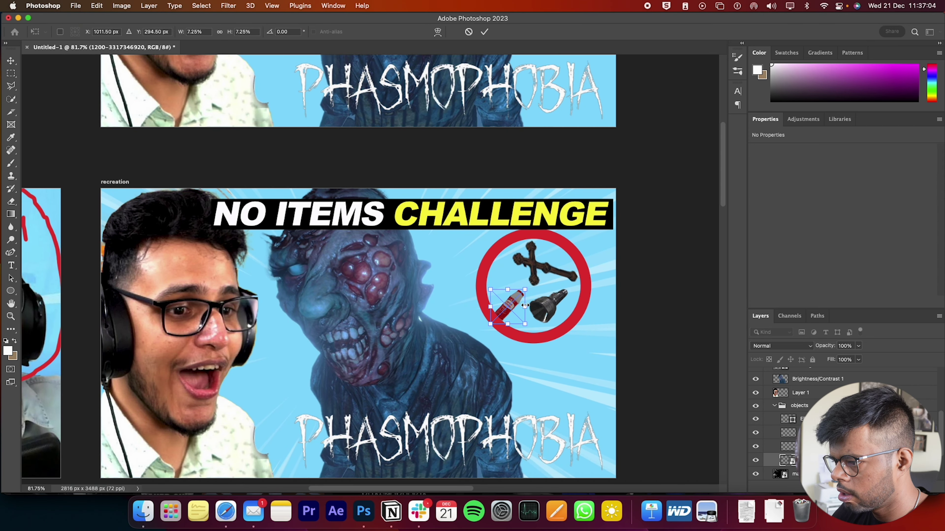
{"action": "mouse_move", "coordinate": [525, 306]}
{"action": "left_mouse_down"}
{"action": "mouse_move", "coordinate": [559, 304]}
{"action": "mouse_move", "coordinate": [565, 291]}
{"action": "mouse_move", "coordinate": [508, 291]}
{"action": "left_mouse_up"}
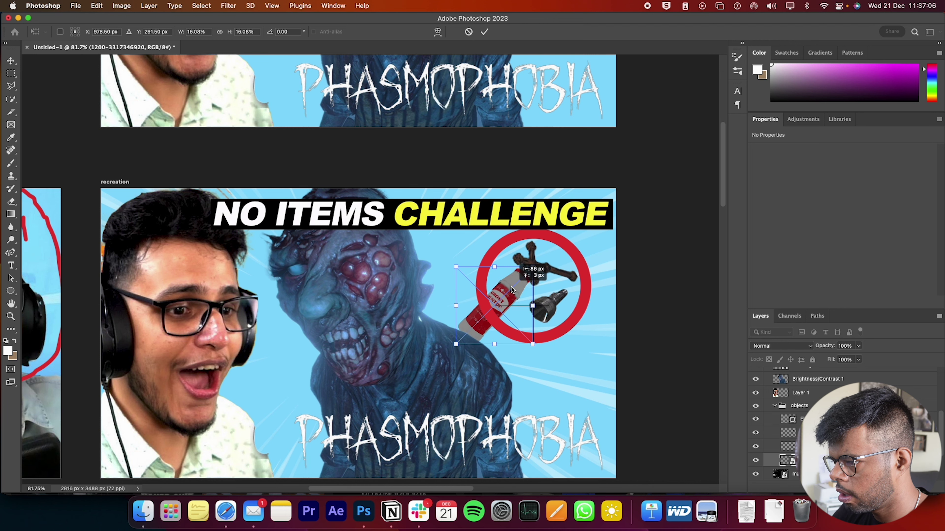
{"action": "mouse_move", "coordinate": [549, 260]}
{"action": "left_mouse_down"}
{"action": "mouse_move", "coordinate": [509, 224]}
{"action": "mouse_move", "coordinate": [449, 220]}
{"action": "mouse_move", "coordinate": [431, 238]}
{"action": "left_mouse_up"}
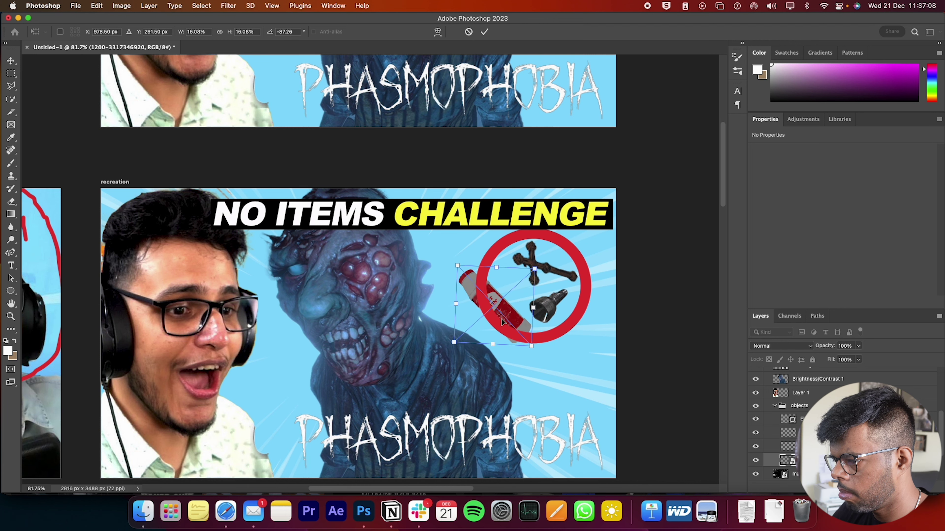
{"action": "mouse_move", "coordinate": [510, 314]}
{"action": "left_mouse_down"}
{"action": "mouse_move", "coordinate": [534, 303]}
{"action": "mouse_move", "coordinate": [520, 303]}
{"action": "mouse_move", "coordinate": [531, 315]}
{"action": "left_mouse_up"}
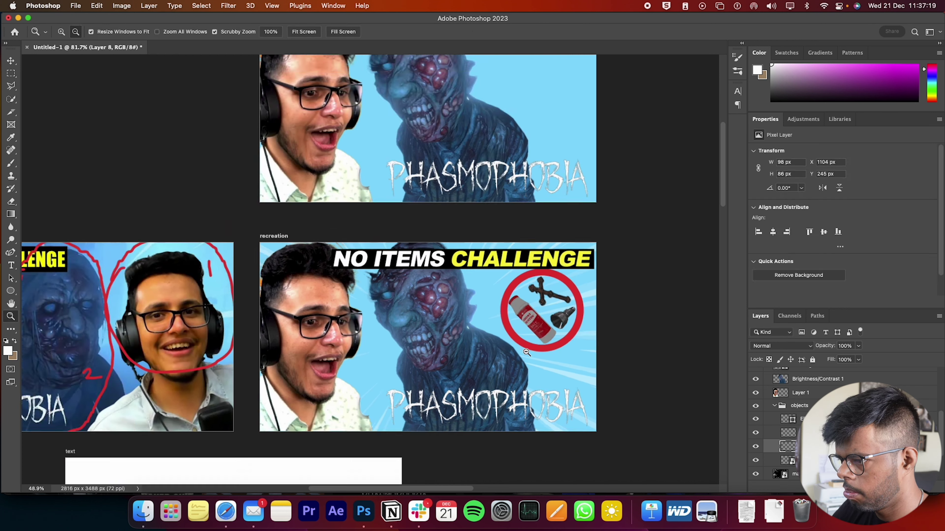
{"action": "left_click", "coordinate": [513, 354], "text": "alt"}
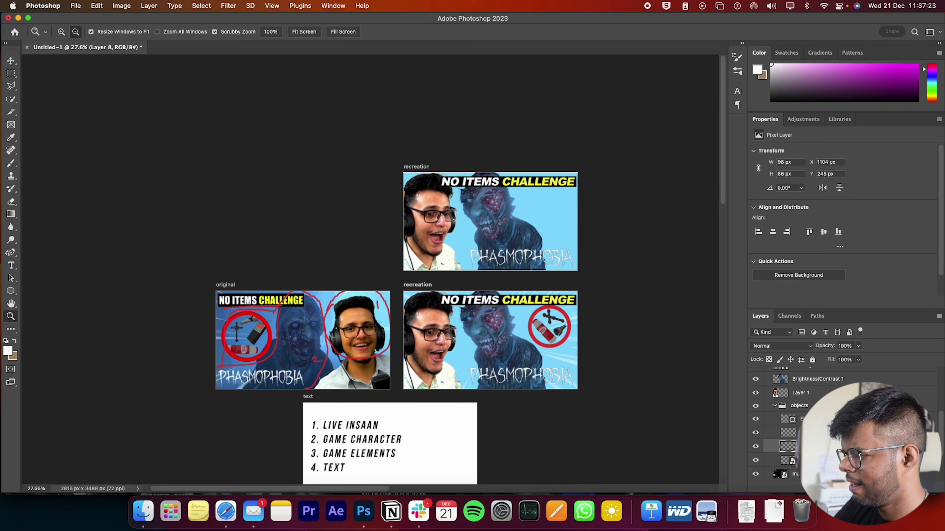
Delete the marked-up thumbnail image layer from the "original" artboard
{"action": "scroll", "coordinate": [796, 414], "scroll_direction": "up", "scroll_amount": 5}
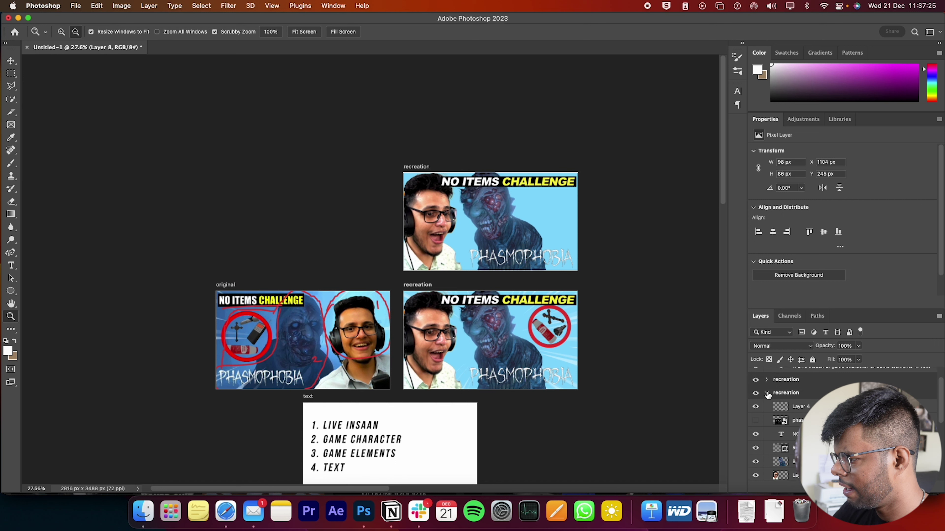
{"action": "left_click", "coordinate": [767, 401]}
{"action": "left_click", "coordinate": [782, 427]}
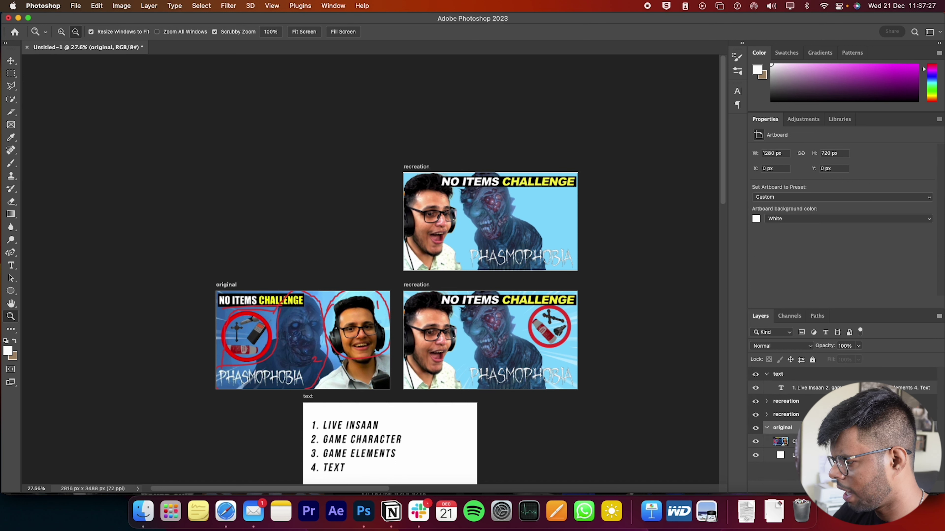
{"action": "left_click", "coordinate": [781, 441]}
{"action": "key", "text": "Delete"}
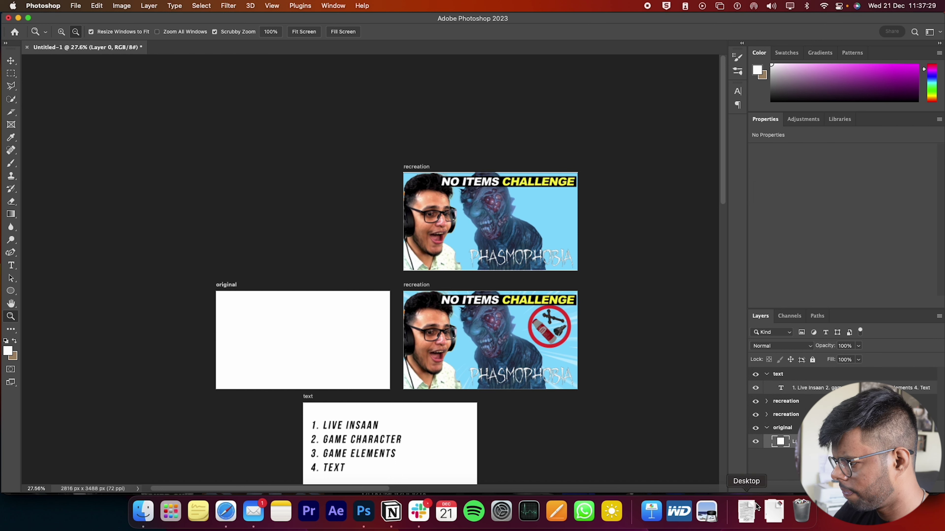
Place the clean thumbnail CloudsConvert_maxresdefault-1671601107.jpg from the Downloads folder at full size on the "original" artboard
{"action": "left_click", "coordinate": [774, 513]}
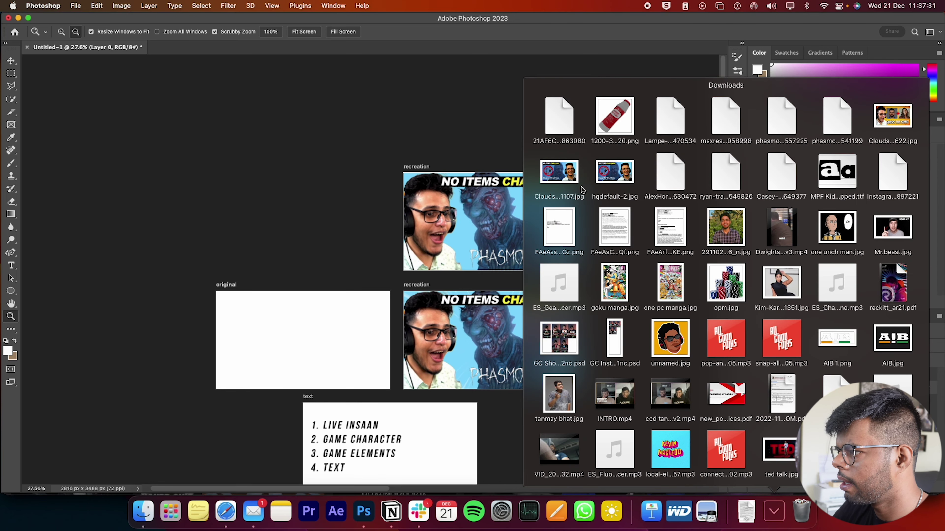
{"action": "left_click_drag", "start_coordinate": [571, 177], "coordinate": [336, 344]}
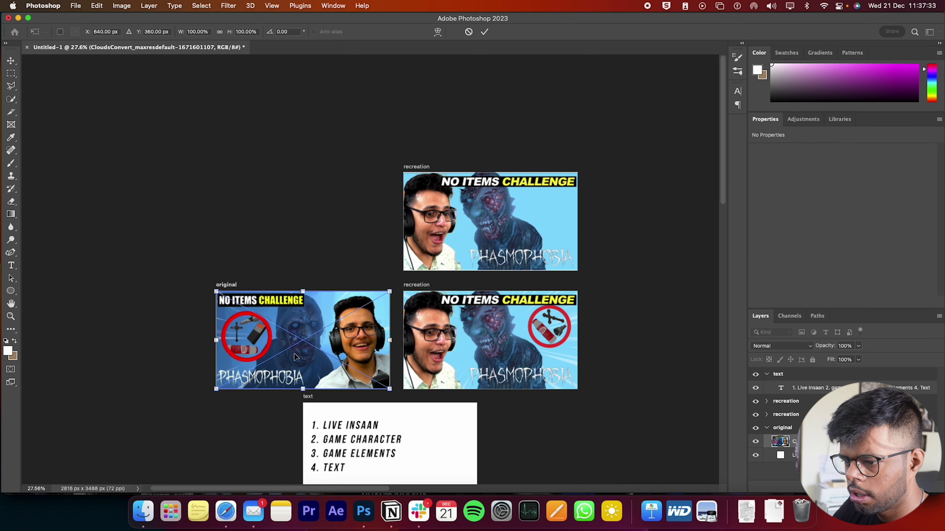
{"action": "key", "text": "Return"}
{"action": "key", "text": "z"}
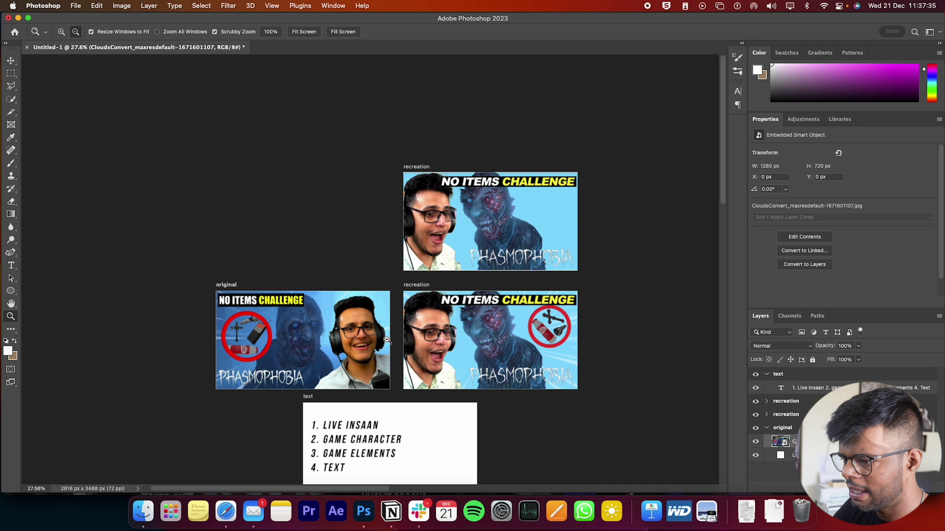
{"action": "left_click_drag", "start_coordinate": [366, 352], "coordinate": [383, 351]}
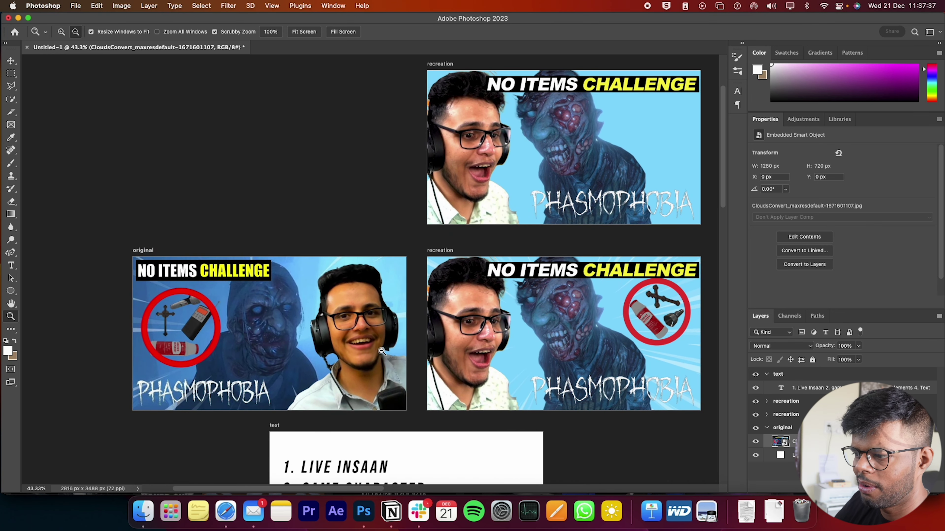